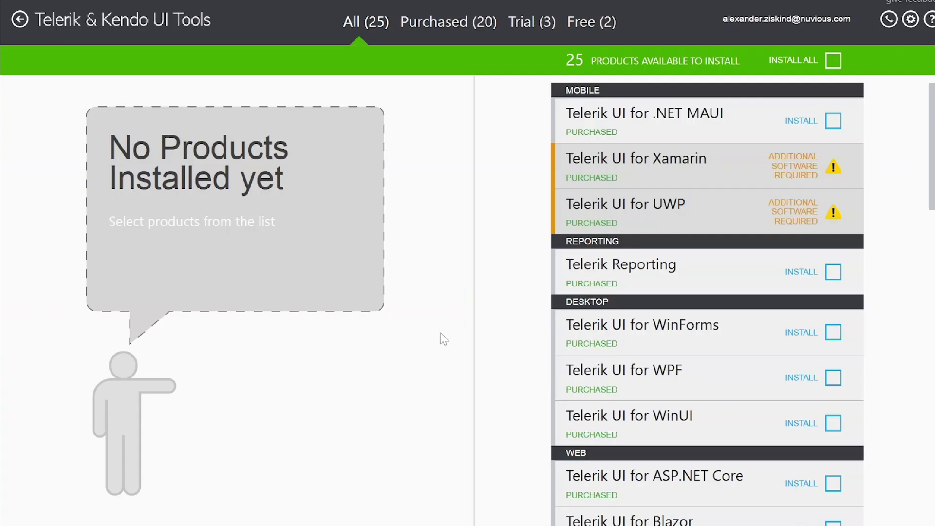
# - Select Telerik Reporting for installation and proceed to its installation options page
pyautogui.scroll(-3, 823, 152)
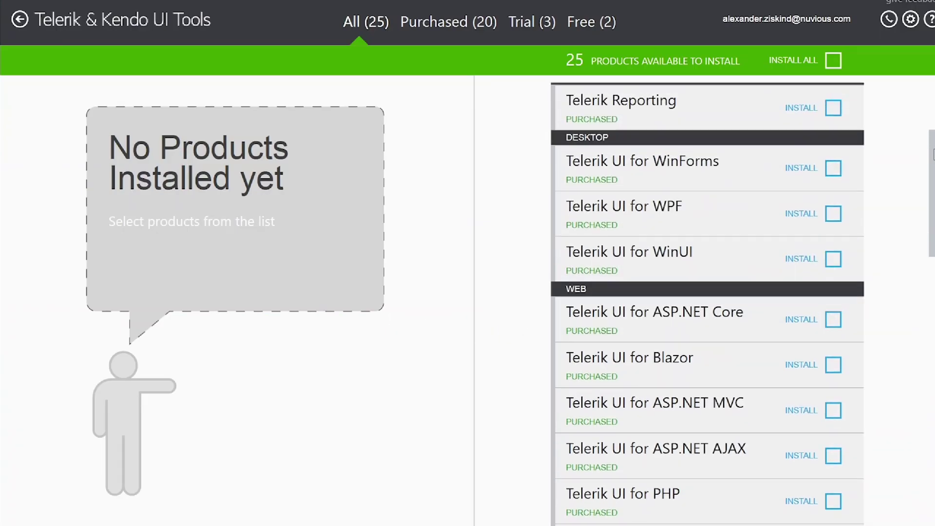
pyautogui.scroll(3, 851, 185)
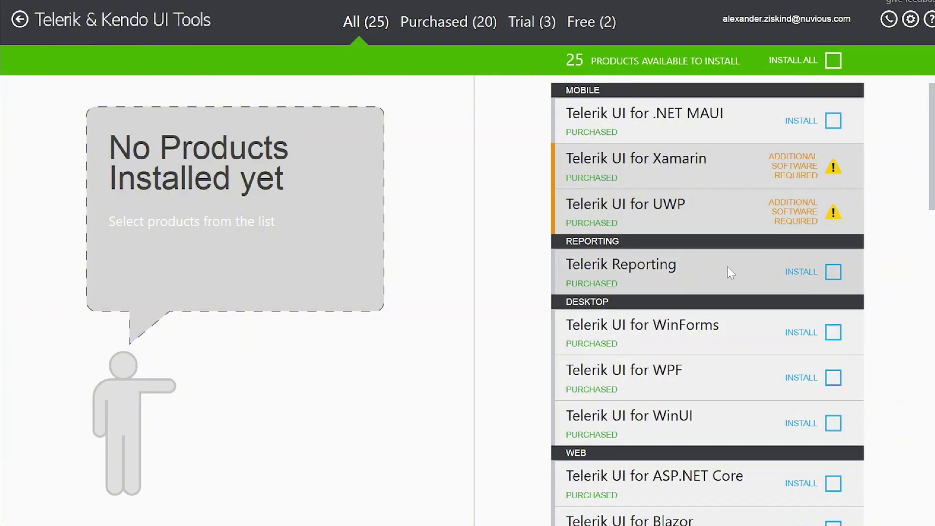
pyautogui.click(830, 273)
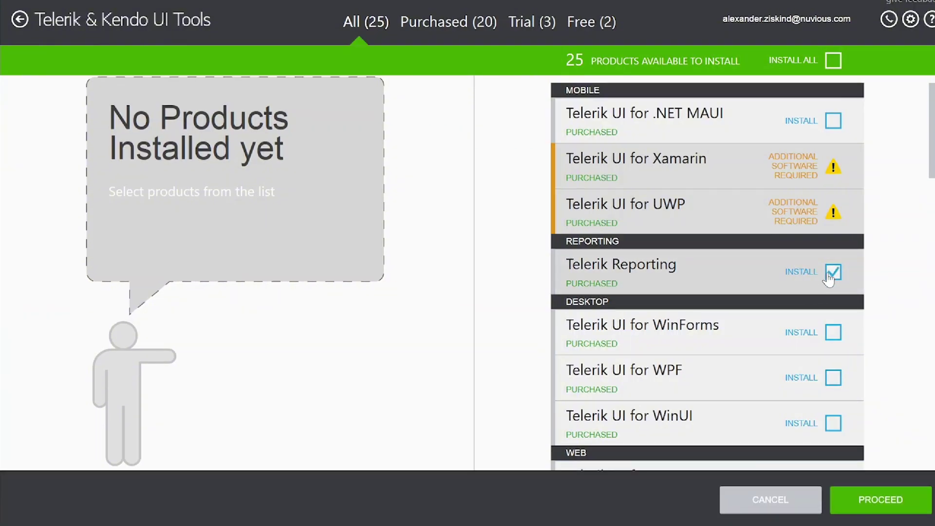
pyautogui.click(874, 499)
pyautogui.click(874, 498)
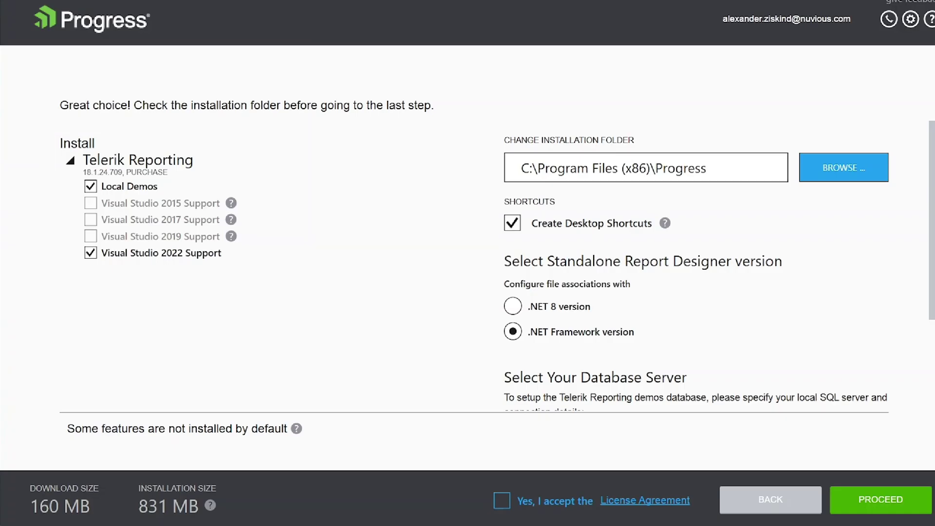
# - Accept the License Agreement and start installing Reporting 2024 Q2 with the default folder and settings
pyautogui.scroll(-3, 696, 265)
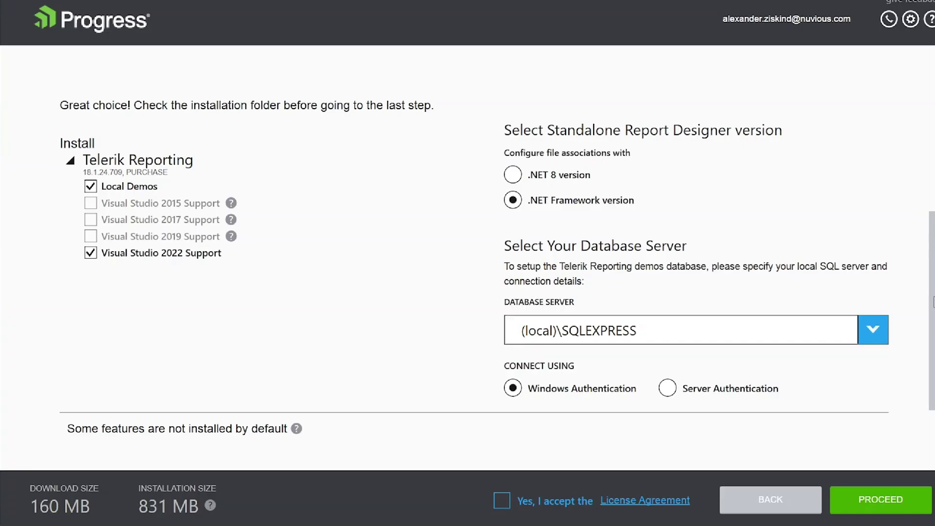
pyautogui.scroll(3, 560, 453)
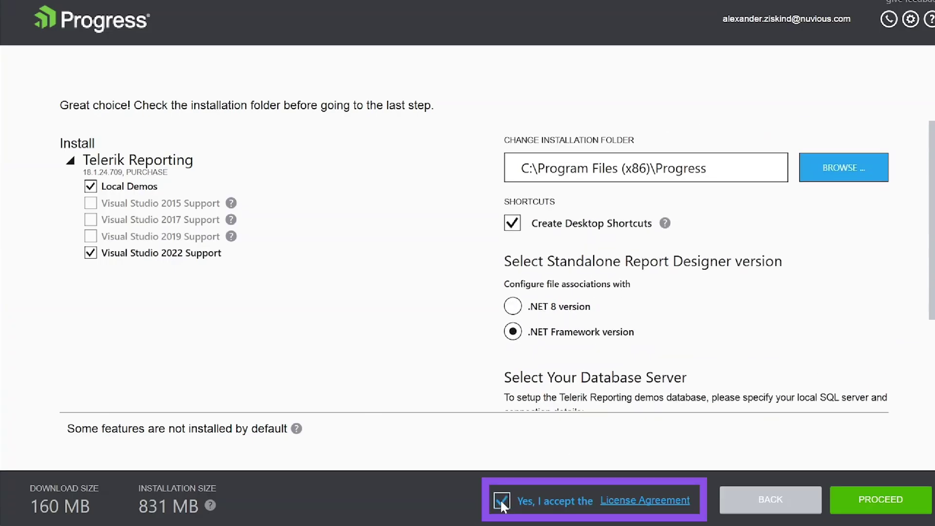
pyautogui.click(896, 498)
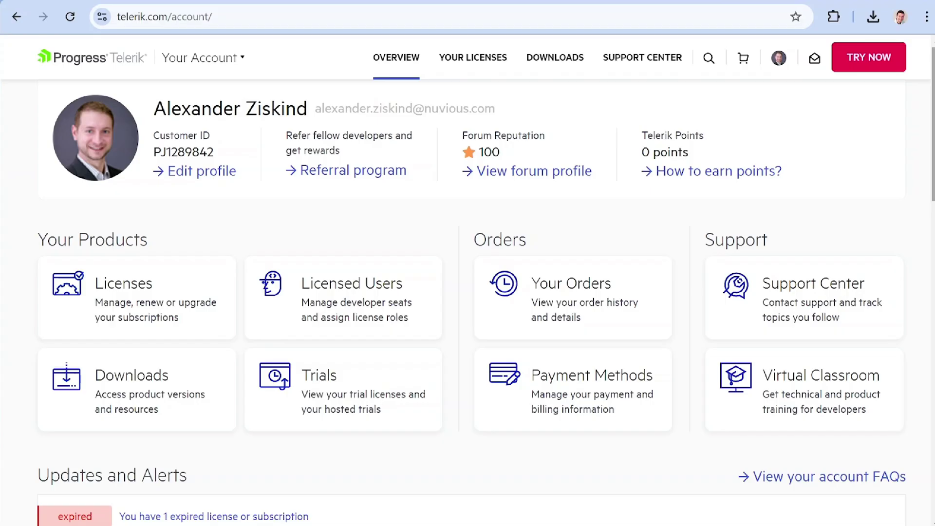
# - Download the Telerik Reporting 18.1.24.709 DEV .msi installer from the account's Downloads page
pyautogui.click(554, 57)
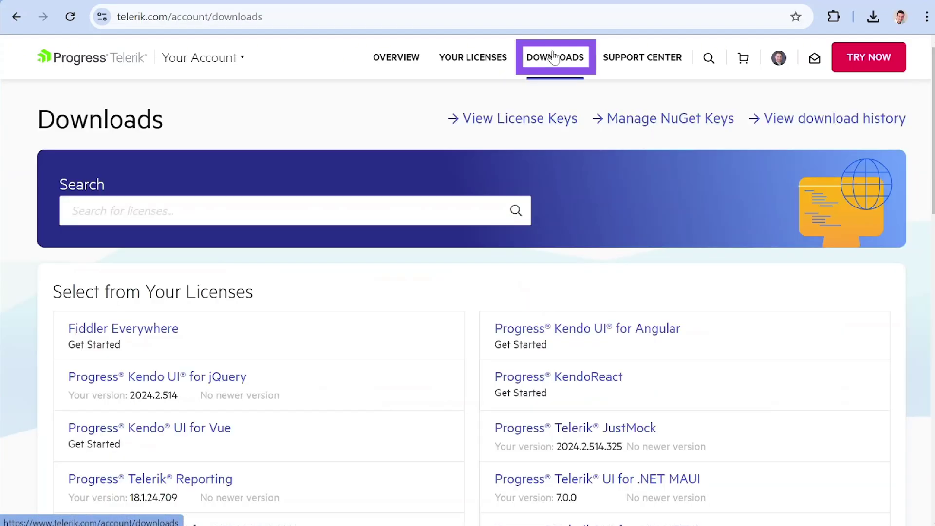
pyautogui.scroll(-5, 532, 215)
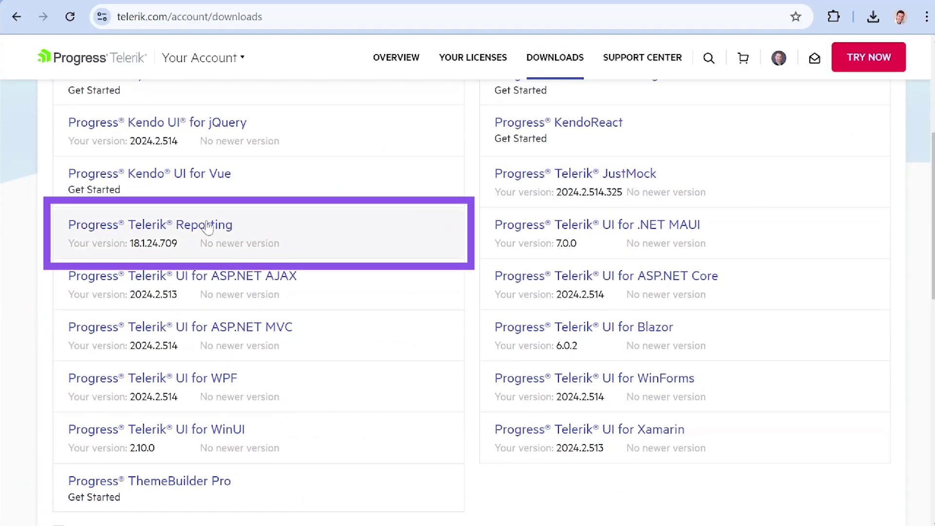
pyautogui.click(208, 224)
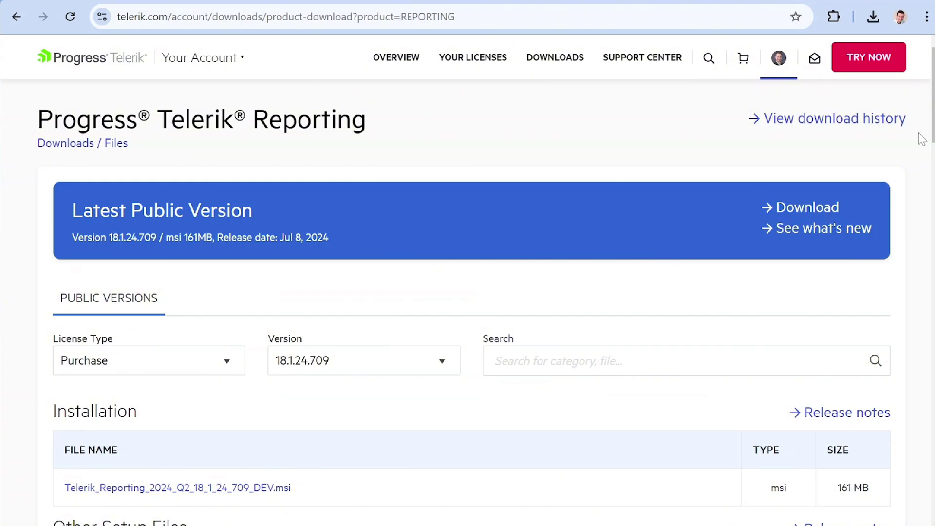
pyautogui.scroll(-4, 921, 138)
pyautogui.click(440, 178)
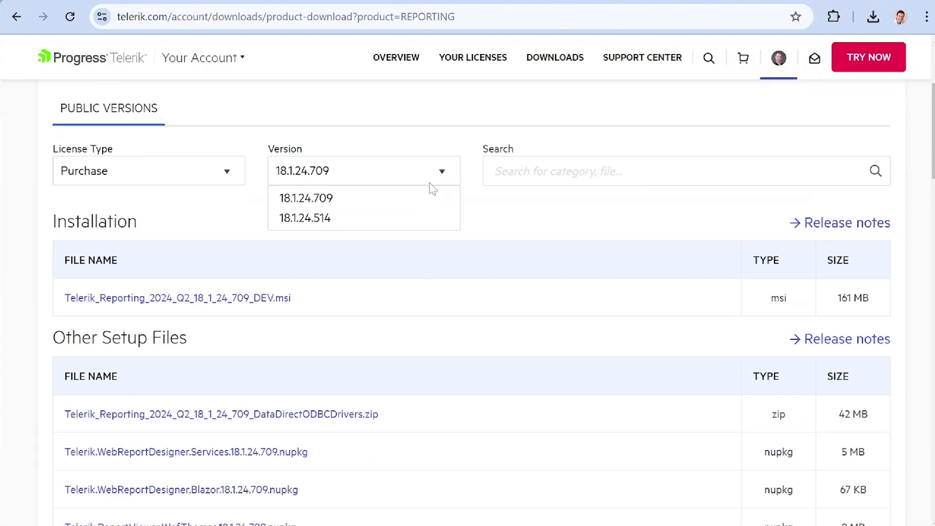
pyautogui.click(495, 215)
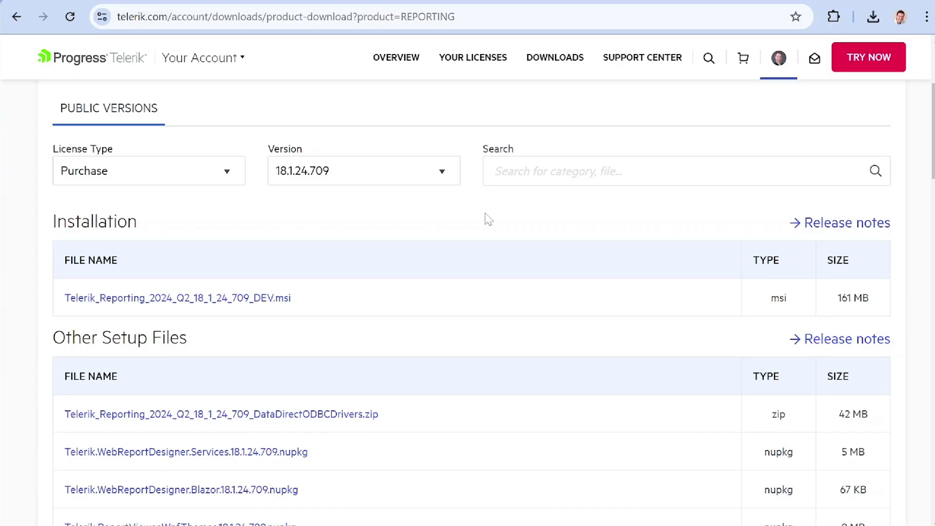
pyautogui.click(265, 299)
pyautogui.scroll(-5, 468, 302)
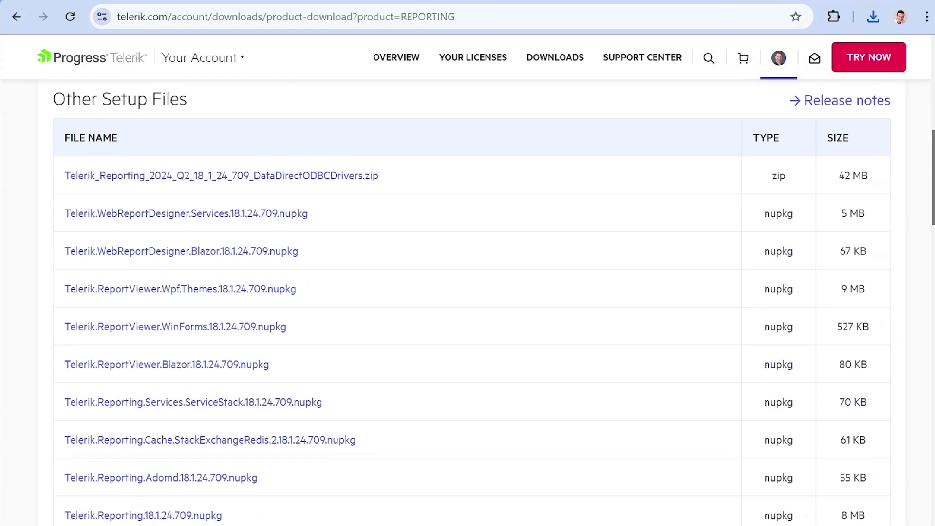
pyautogui.scroll(-1, 467, 302)
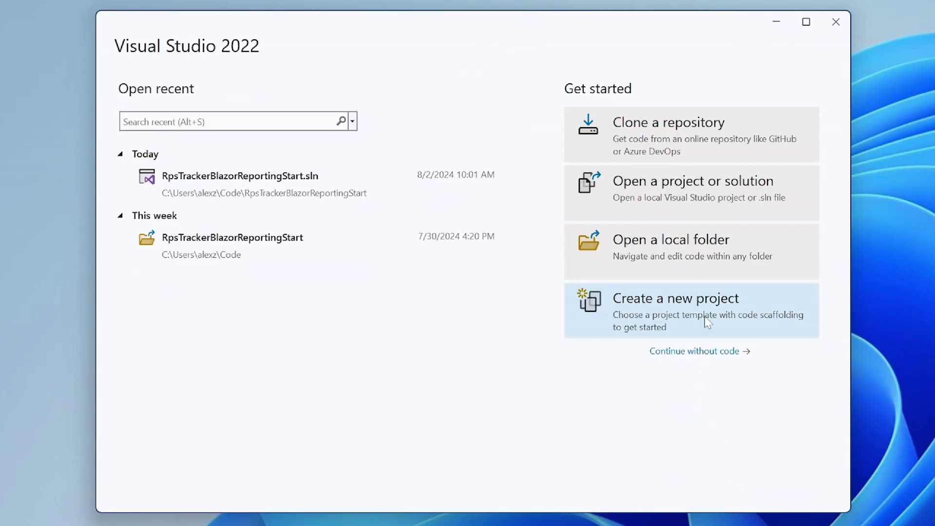
pyautogui.click(705, 319)
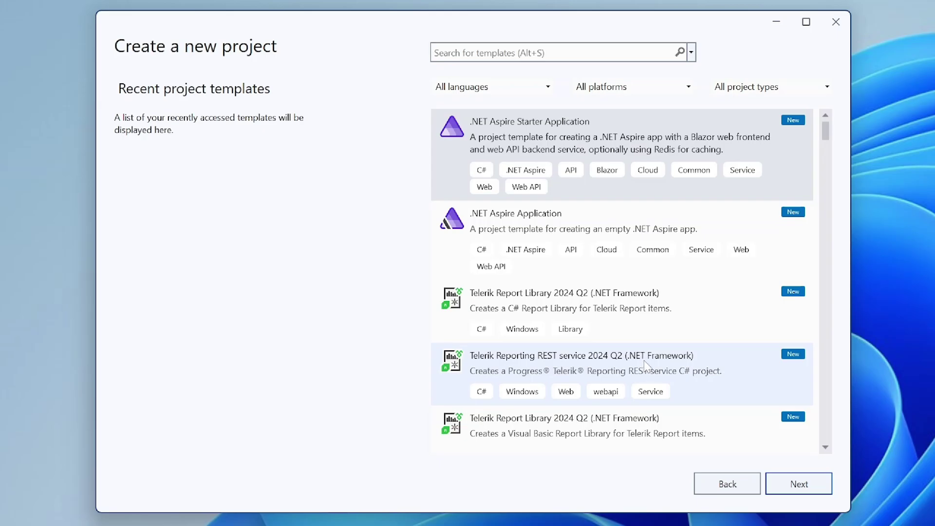
# - Search the new-project templates for 'report' to list the Telerik Reporting templates
pyautogui.click(493, 53)
pyautogui.write('report')
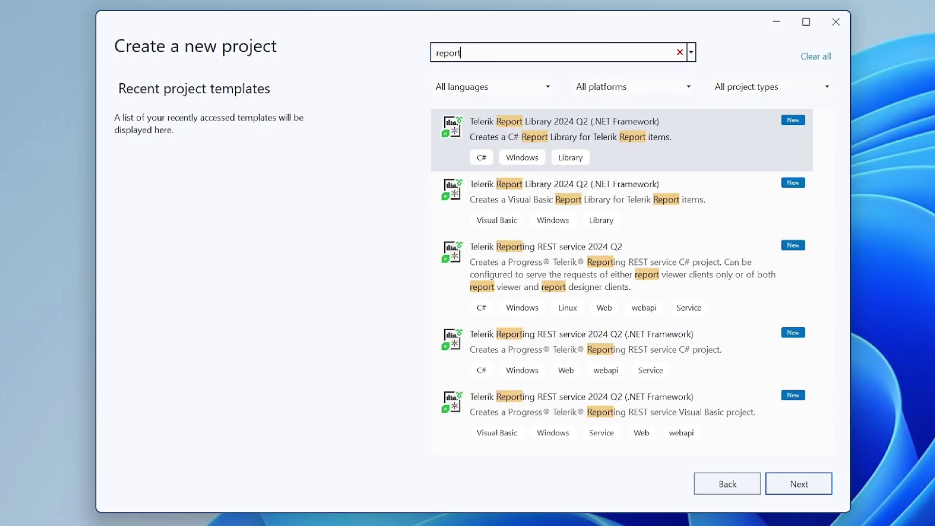
pyautogui.scroll(-2, 829, 304)
pyautogui.moveTo(828, 301); pyautogui.dragTo(833, 201)
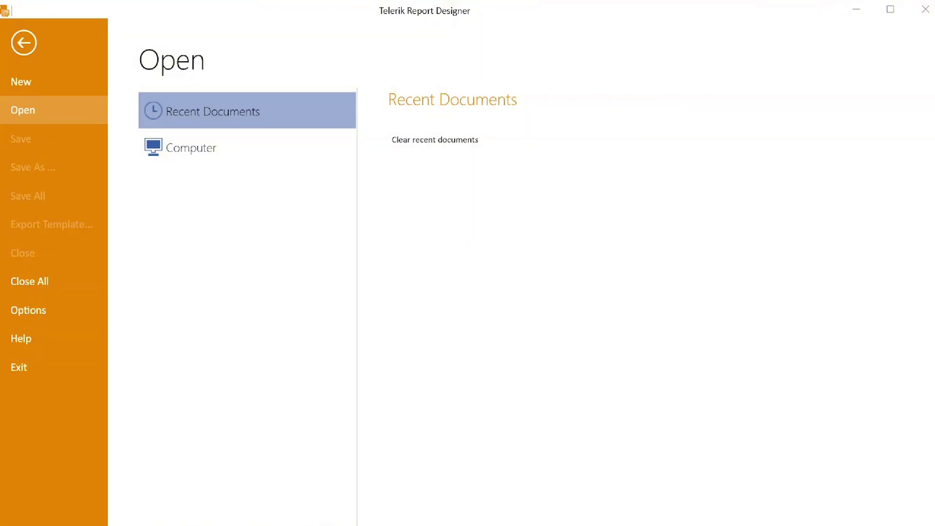
# - Start a new Blank Report and bring up the Create file dialog for its location
pyautogui.click(28, 84)
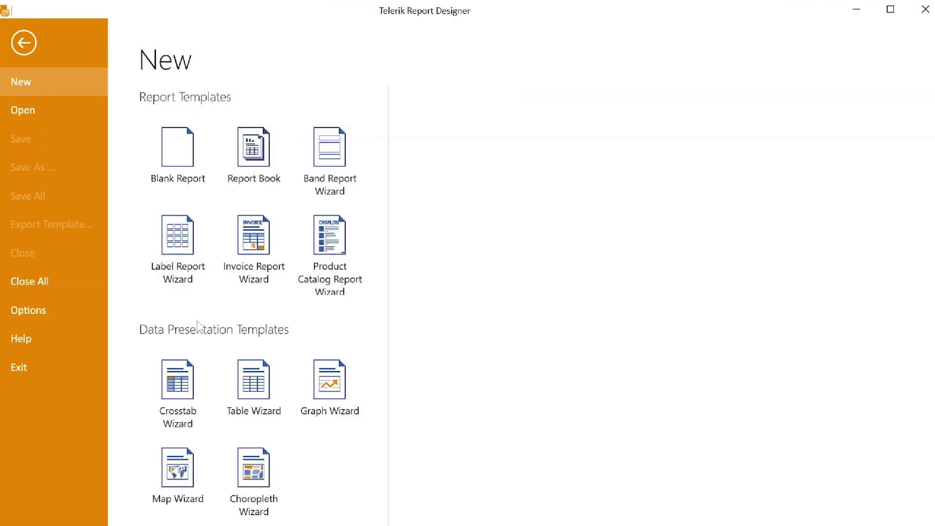
pyautogui.click(174, 155)
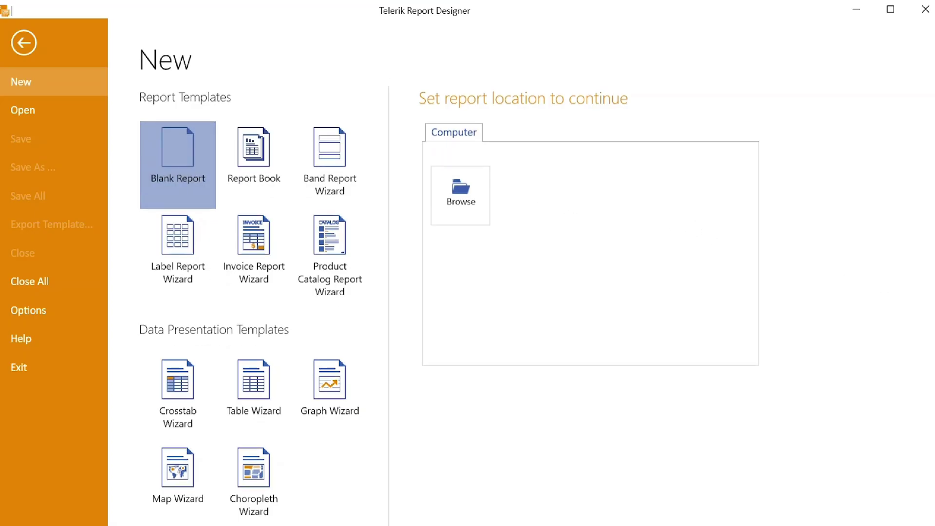
pyautogui.click(461, 199)
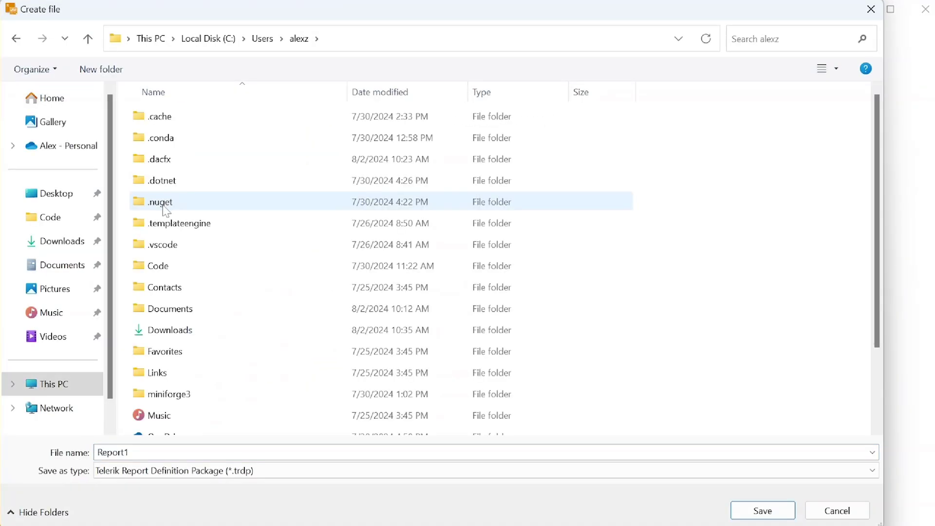
# - Save the new report as rps_dashboard_report.trdp in C:\Users\alexz\source\reports
pyautogui.scroll(-2, 173, 234)
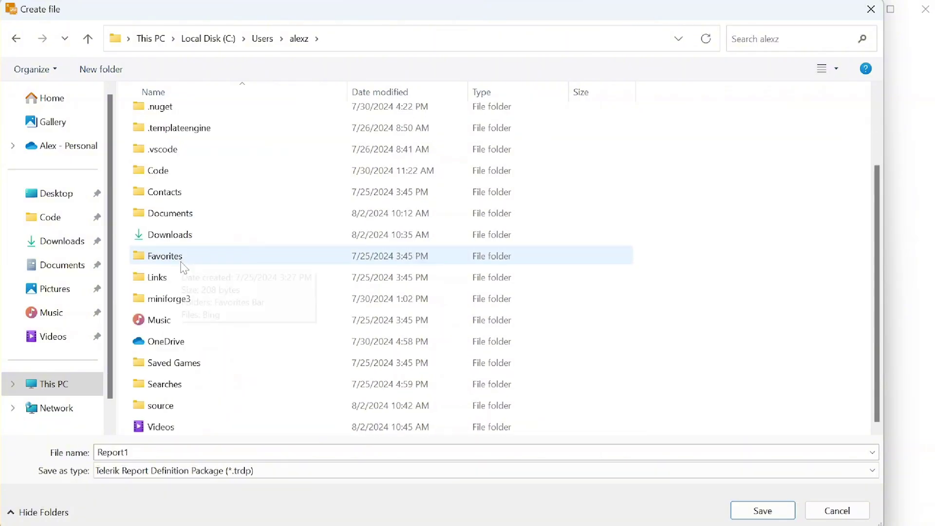
pyautogui.doubleClick(153, 413)
pyautogui.click(174, 121)
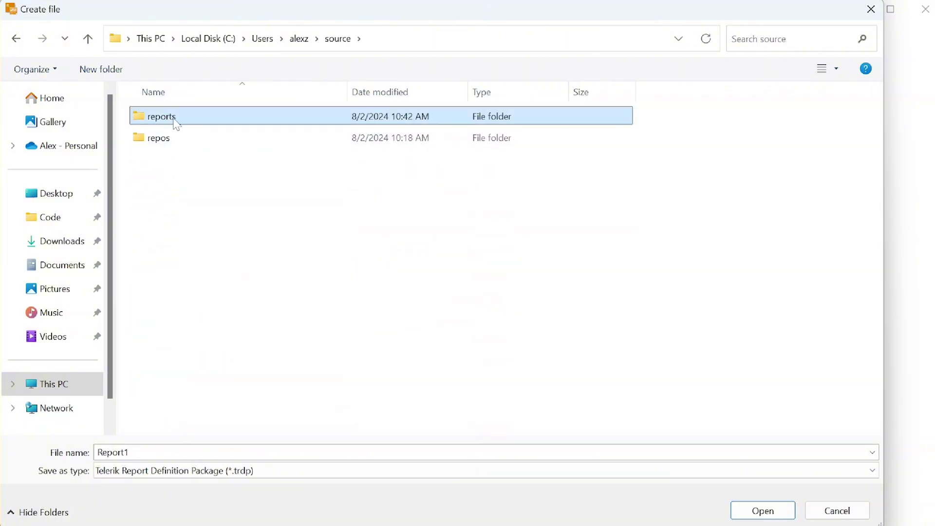
pyautogui.doubleClick(176, 122)
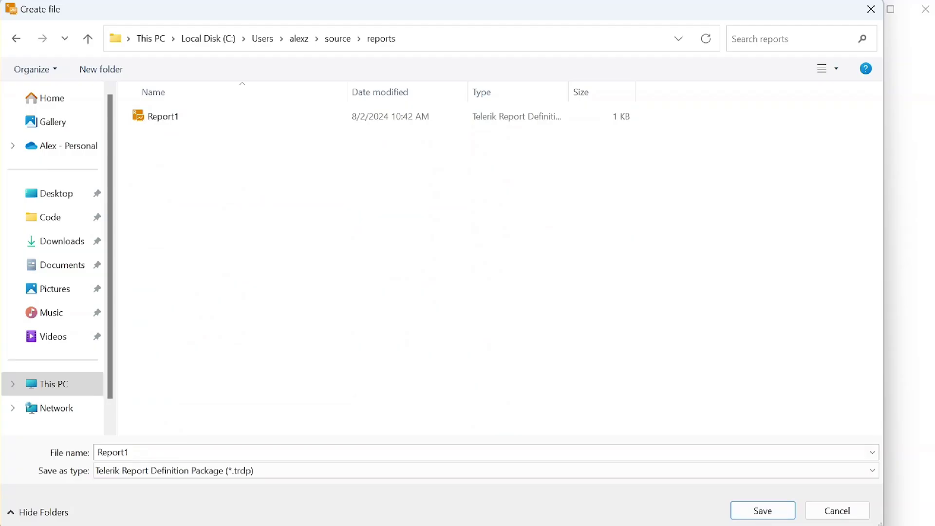
pyautogui.press('Tab')
pyautogui.write('rps_')
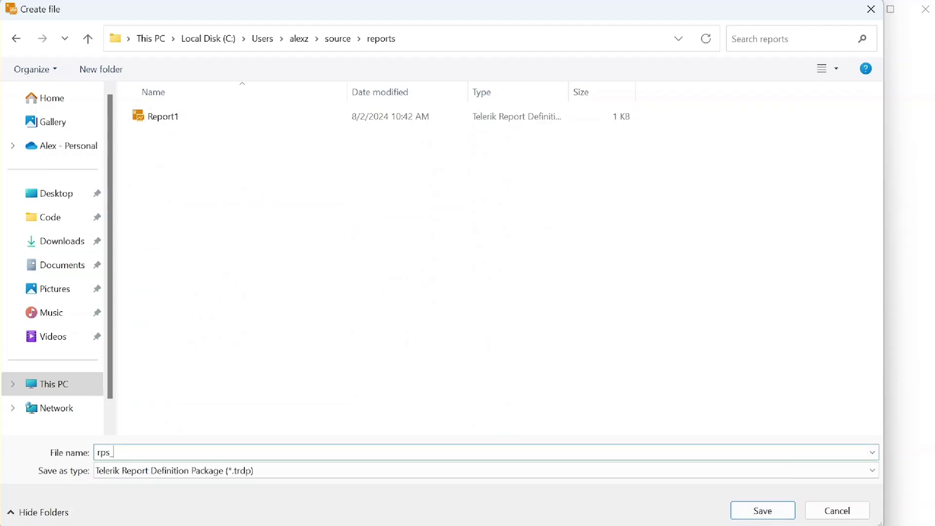
pyautogui.write('dashboard_report')
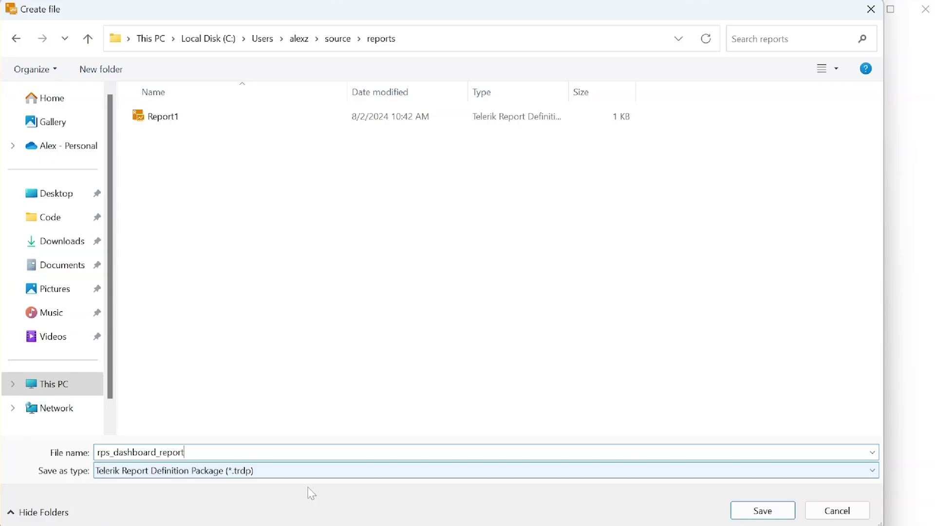
pyautogui.click(779, 511)
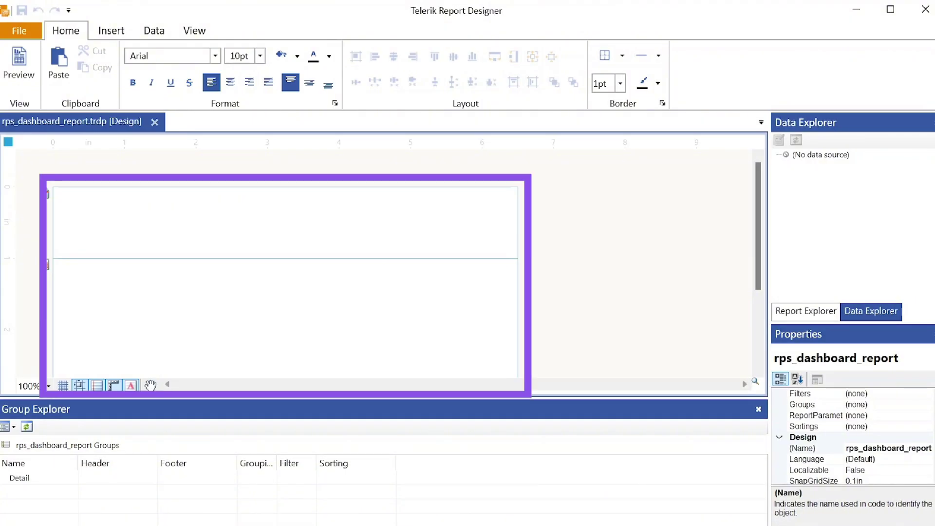
# - Show the Report Explorer tree and toggle the Group Explorer, Data Explorer and Property Browser panels
pyautogui.moveTo(757, 224); pyautogui.dragTo(754, 194)
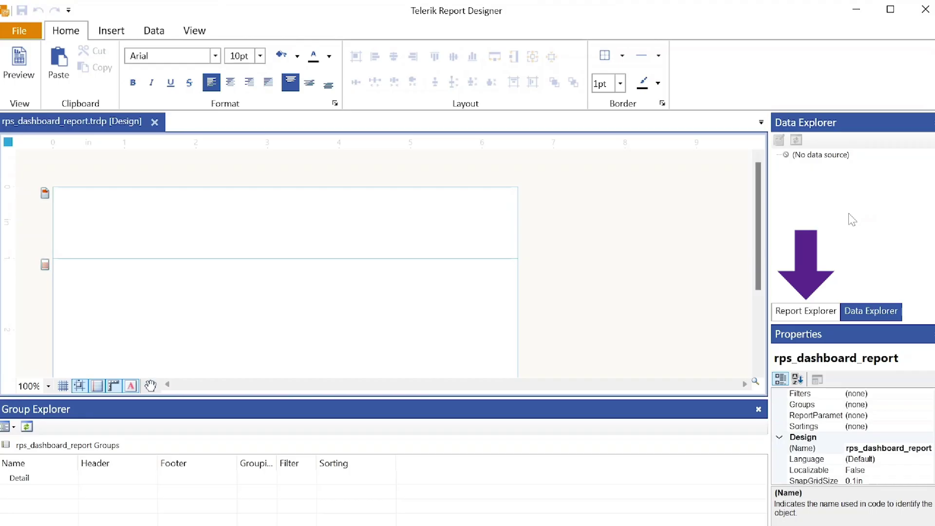
pyautogui.click(816, 312)
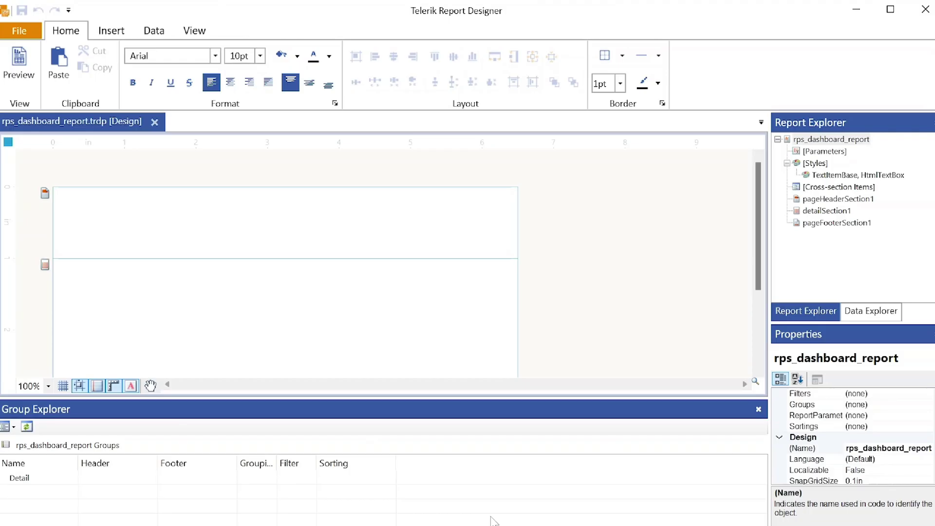
pyautogui.click(194, 30)
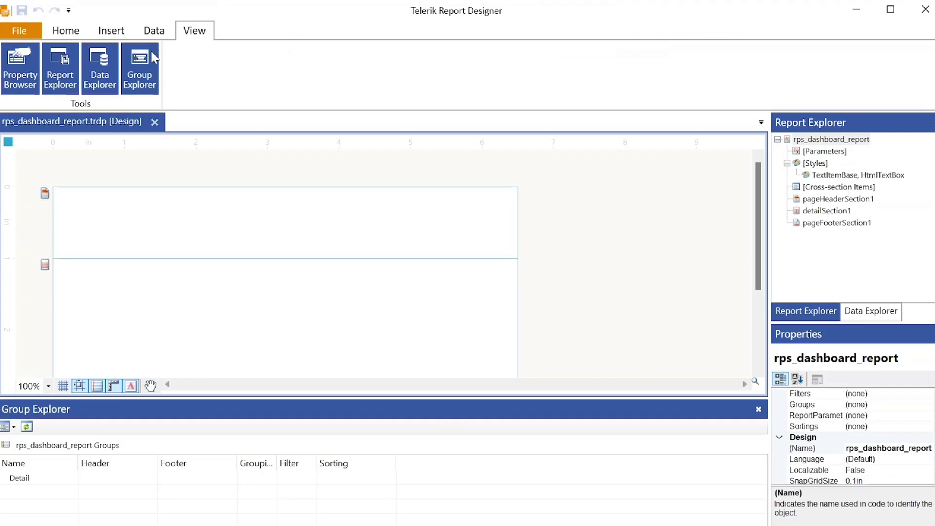
pyautogui.click(138, 69)
pyautogui.click(138, 67)
pyautogui.click(100, 77)
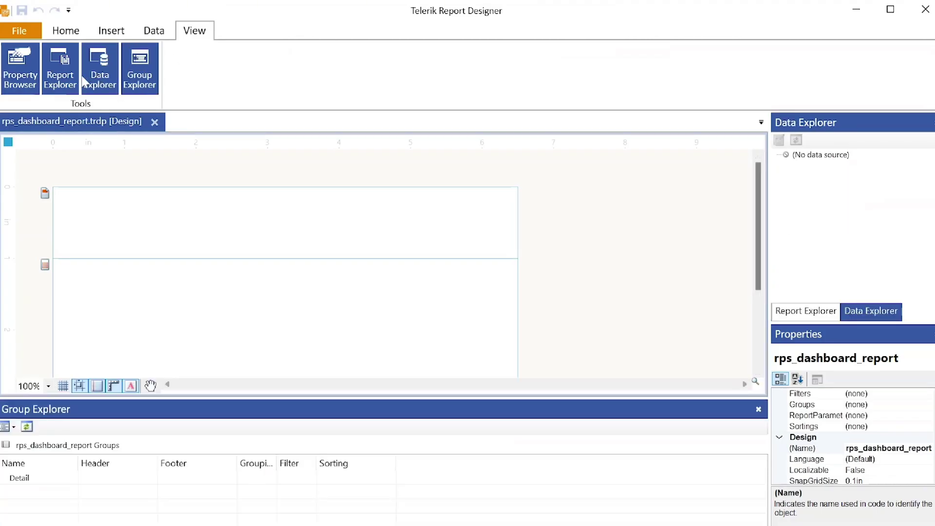
pyautogui.click(45, 77)
pyautogui.click(29, 77)
pyautogui.click(29, 77)
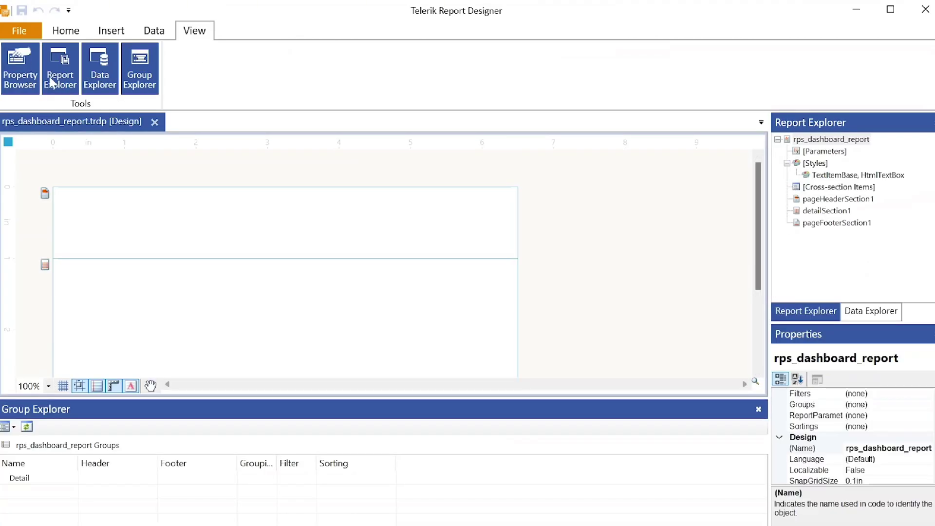
pyautogui.click(68, 38)
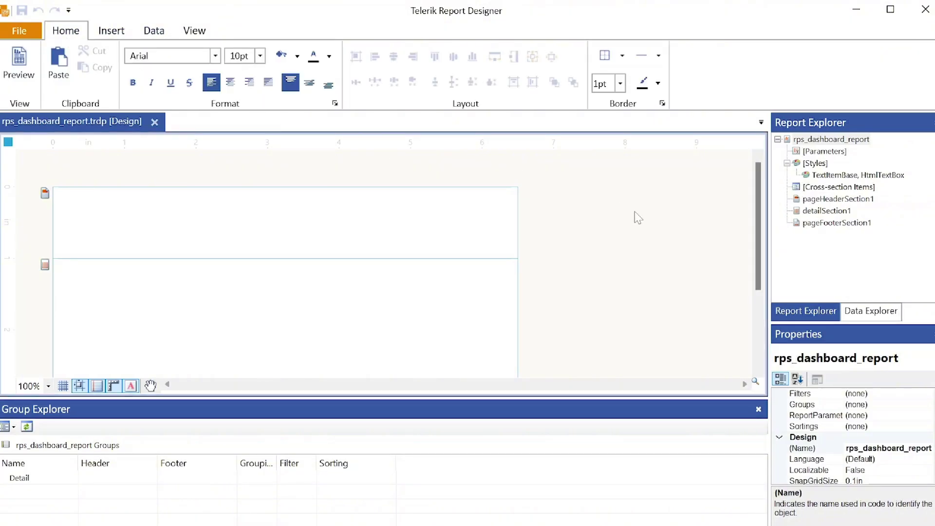
pyautogui.click(112, 32)
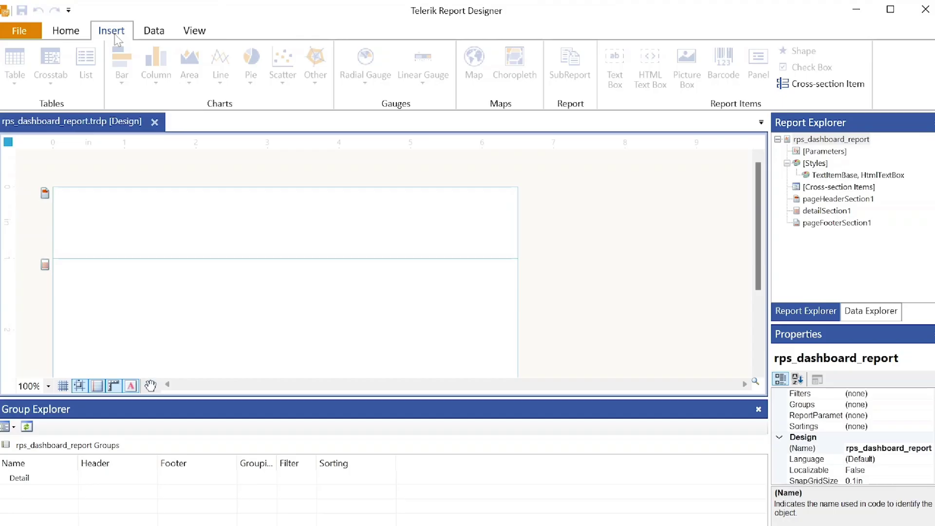
# - Add a 'My RPS Dashboard' text box to the page header and save the report
pyautogui.click(355, 217)
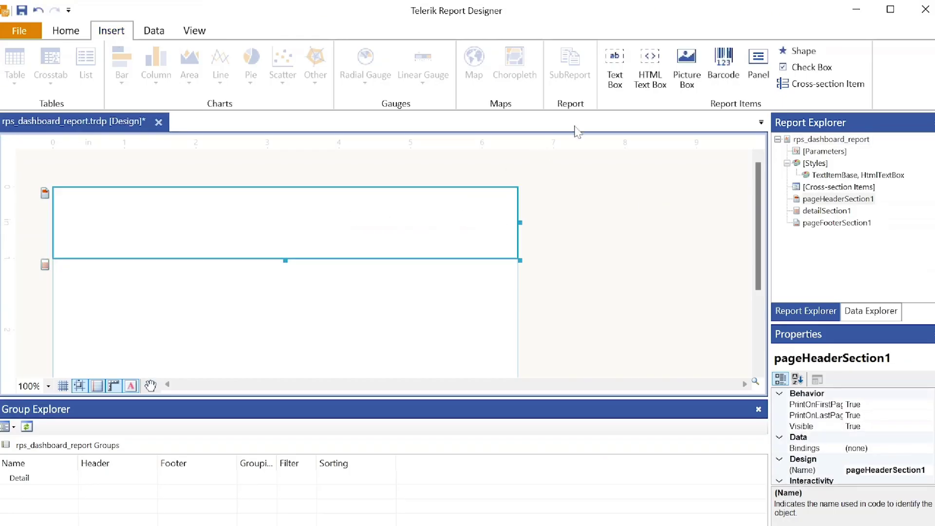
pyautogui.click(614, 68)
pyautogui.doubleClick(292, 225)
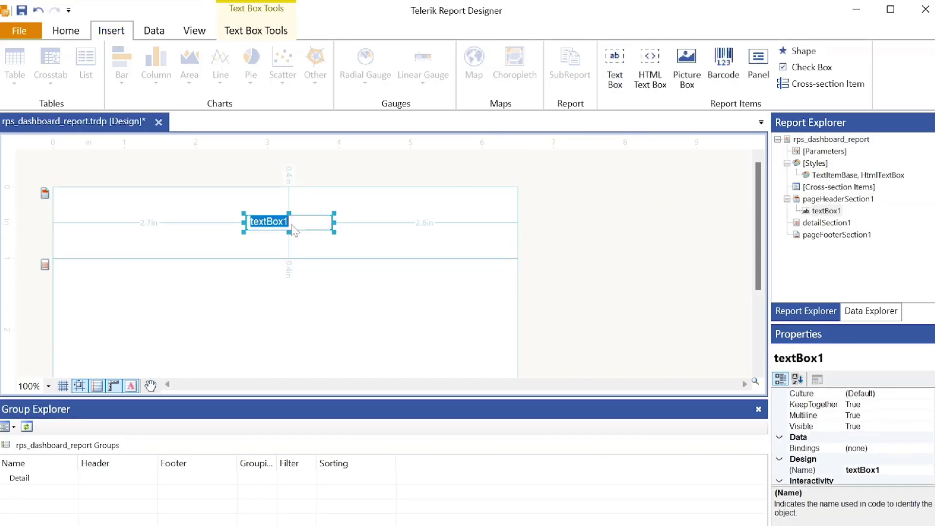
pyautogui.write('My RPS Dashboard')
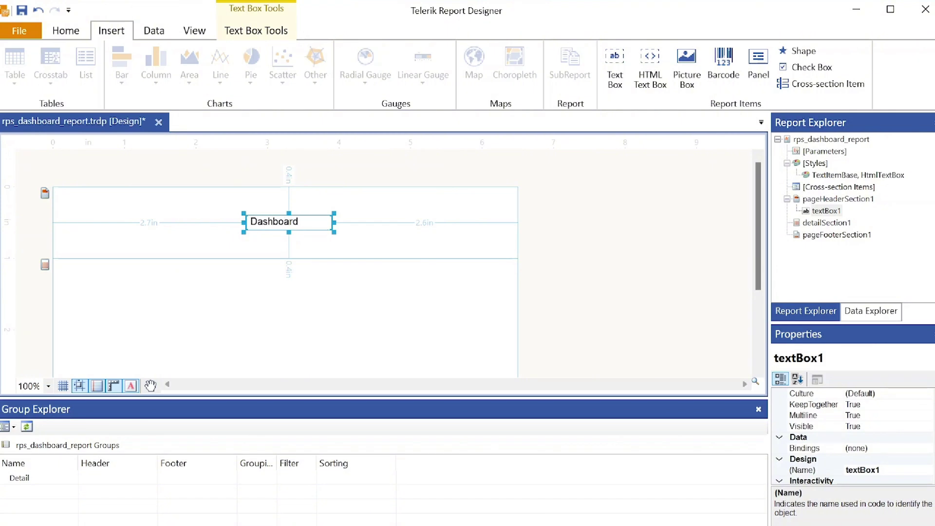
pyautogui.click(546, 267)
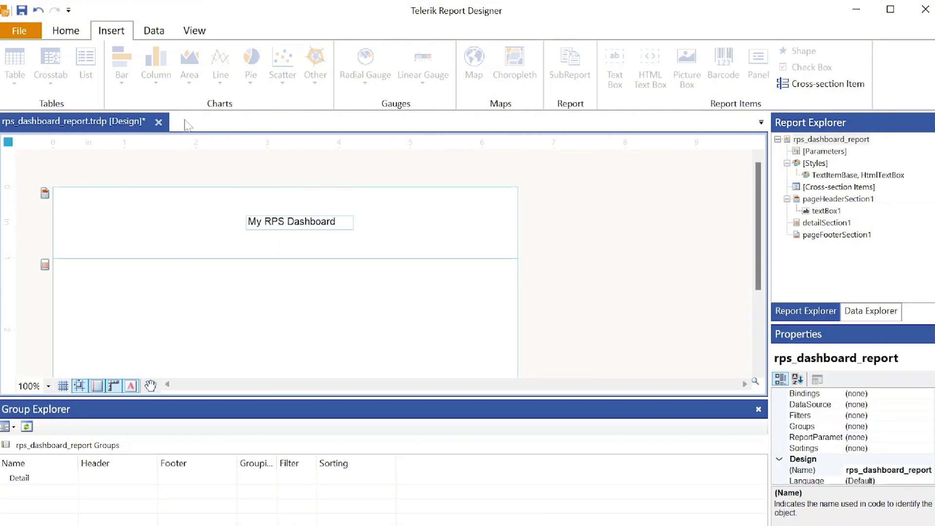
pyautogui.click(22, 10)
pyautogui.click(331, 222)
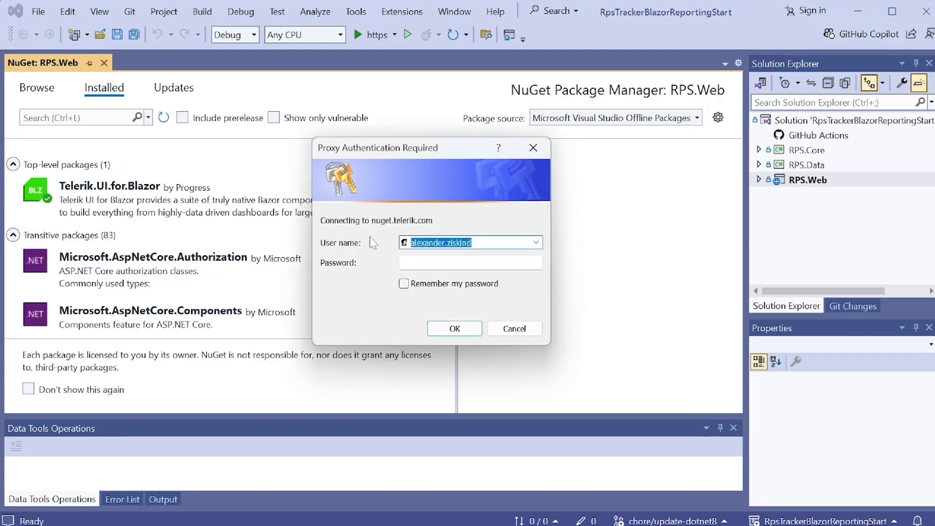
# - Sign in to the nuget.telerik.com feed with the Telerik account e-mail and password
pyautogui.press('BackSpace')
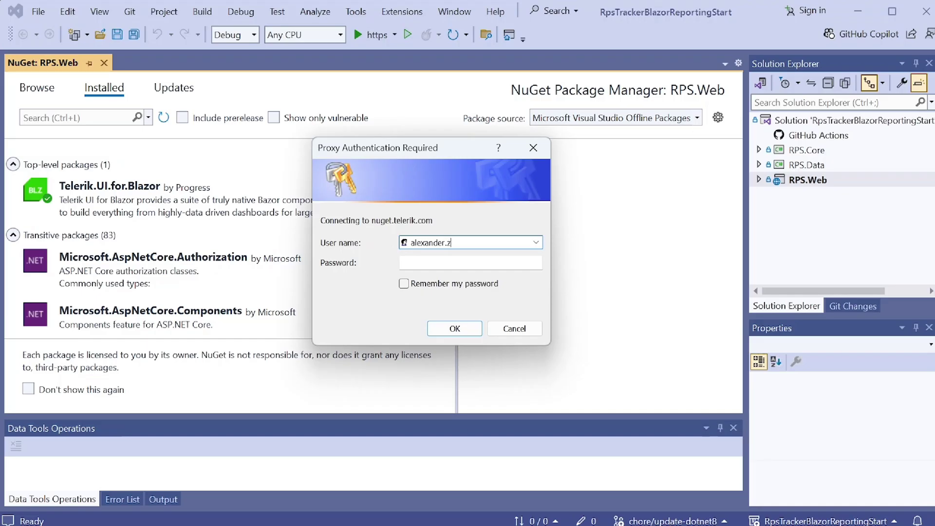
pyautogui.press('Tab')
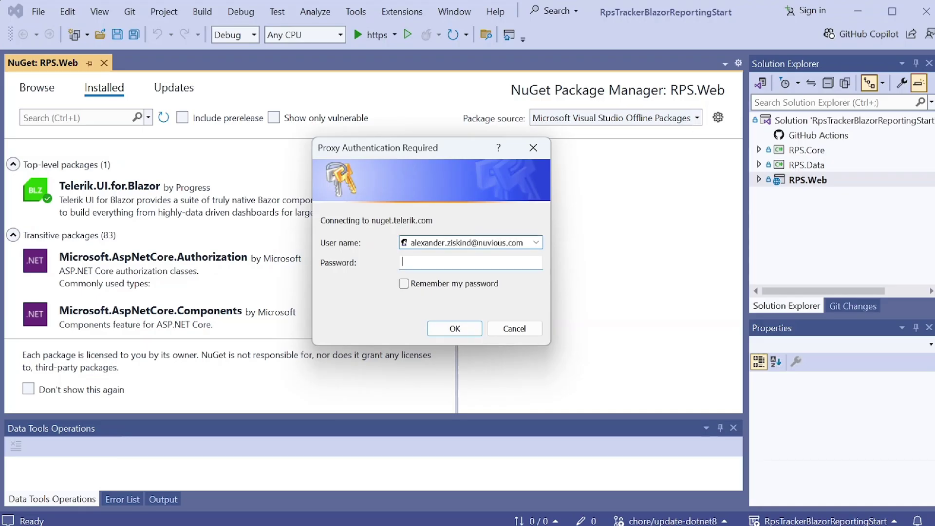
pyautogui.write('*********')
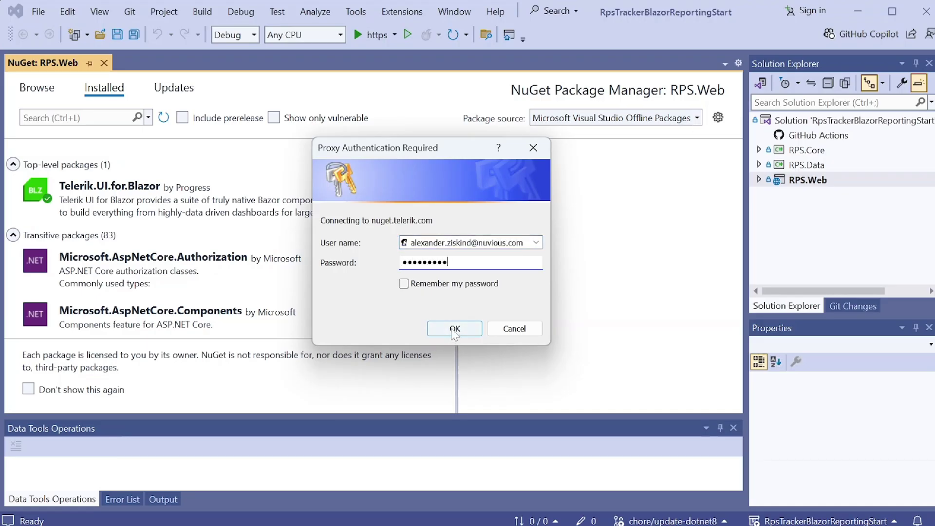
pyautogui.click(454, 329)
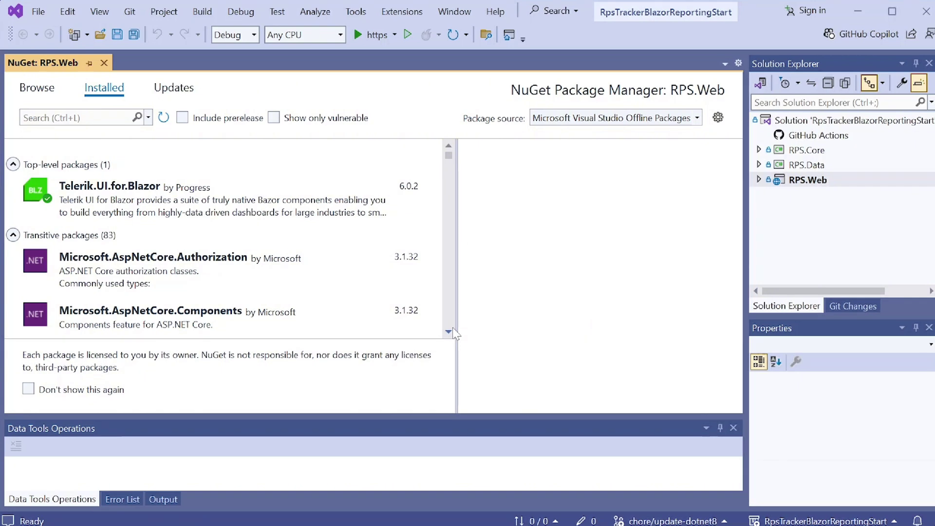
# - Close NuGet Package Manager and confirm RPS.Web's packages include Telerik.UI.for.Blazor 6.0.2
pyautogui.click(758, 184)
pyautogui.click(759, 181)
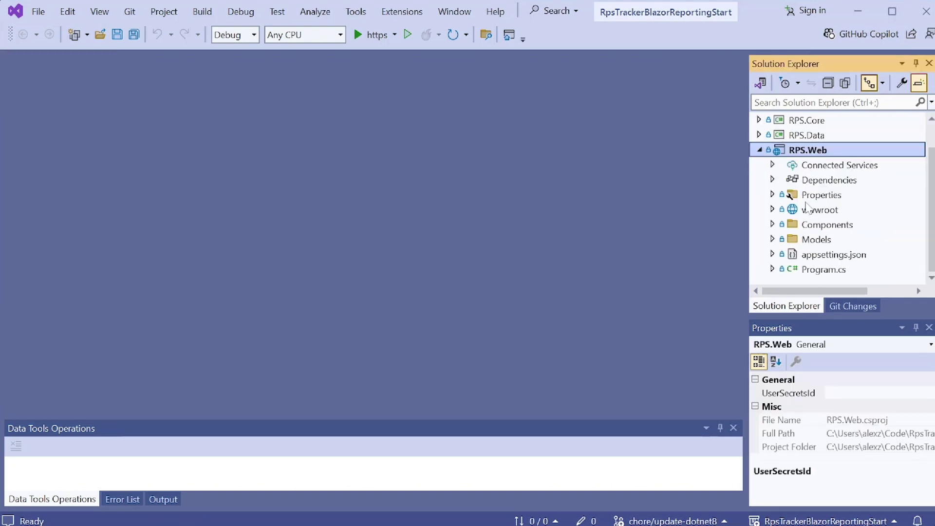
pyautogui.click(772, 180)
pyautogui.click(785, 225)
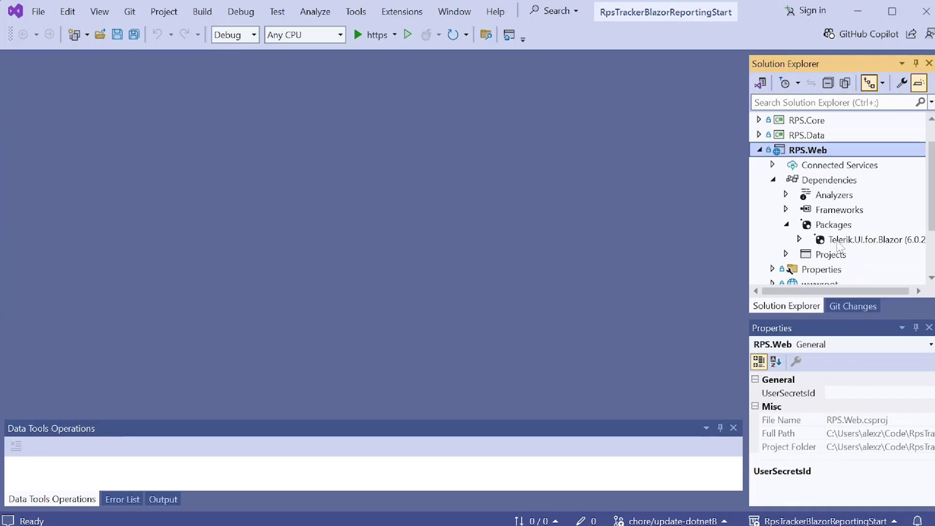
pyautogui.click(864, 242)
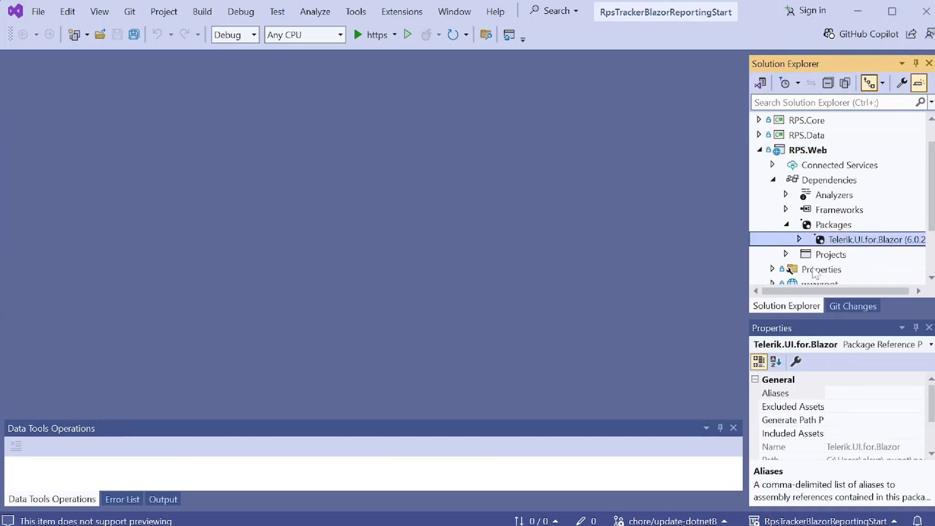
pyautogui.click(759, 150)
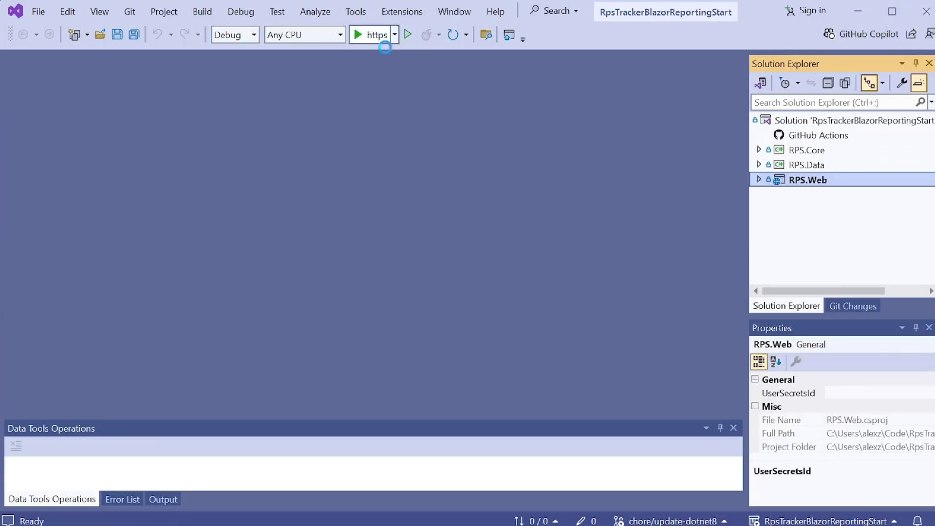
# - Run RPS Project Tracker, view the Dashboard and then the Backlog task list, and close the browser
pyautogui.click(376, 34)
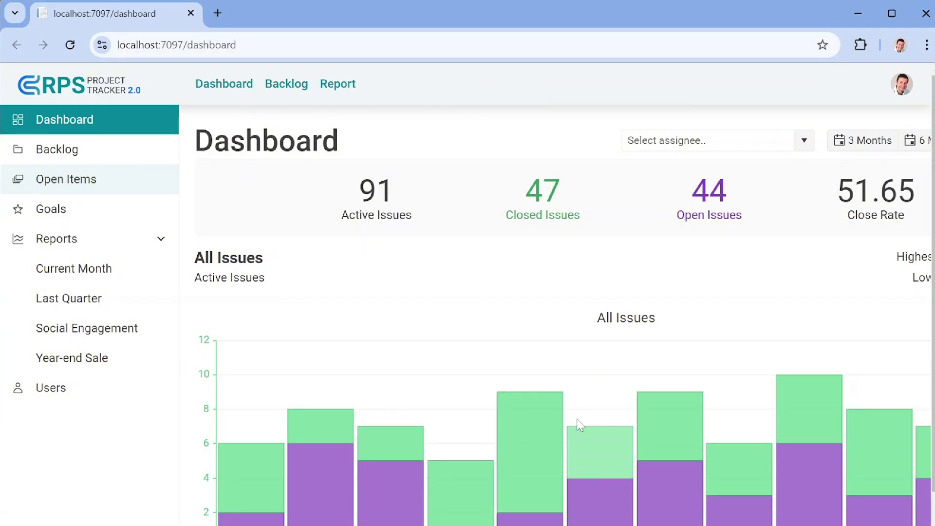
pyautogui.click(291, 85)
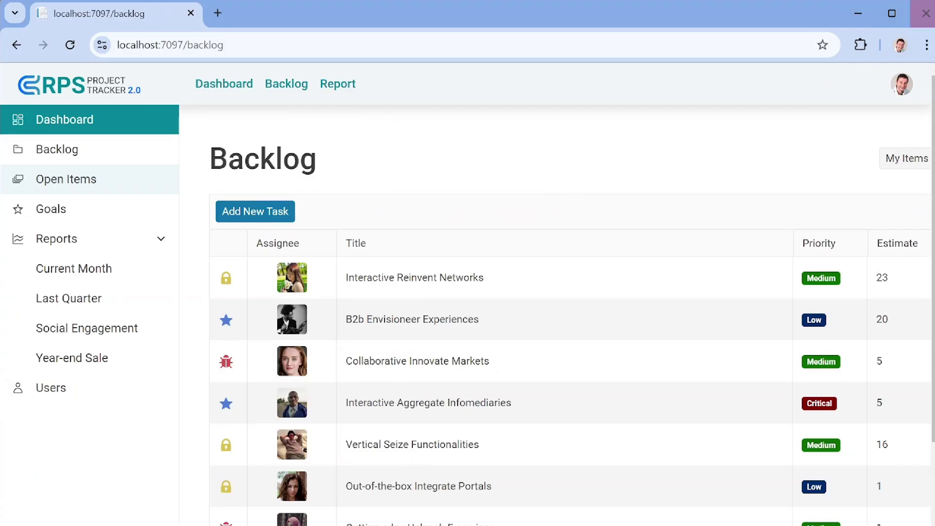
pyautogui.click(925, 13)
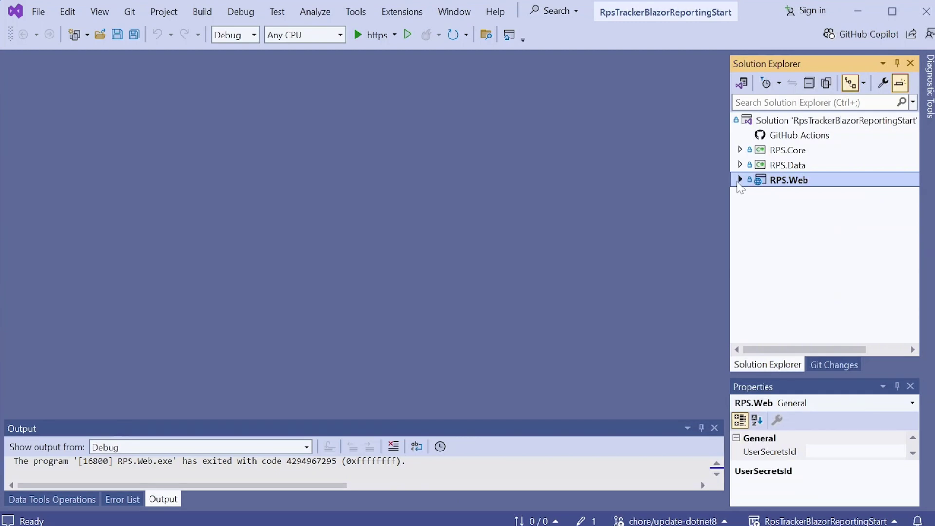
# - Add a new item to the Components > Pages folder of the RPS.Web project
pyautogui.click(738, 180)
pyautogui.click(754, 254)
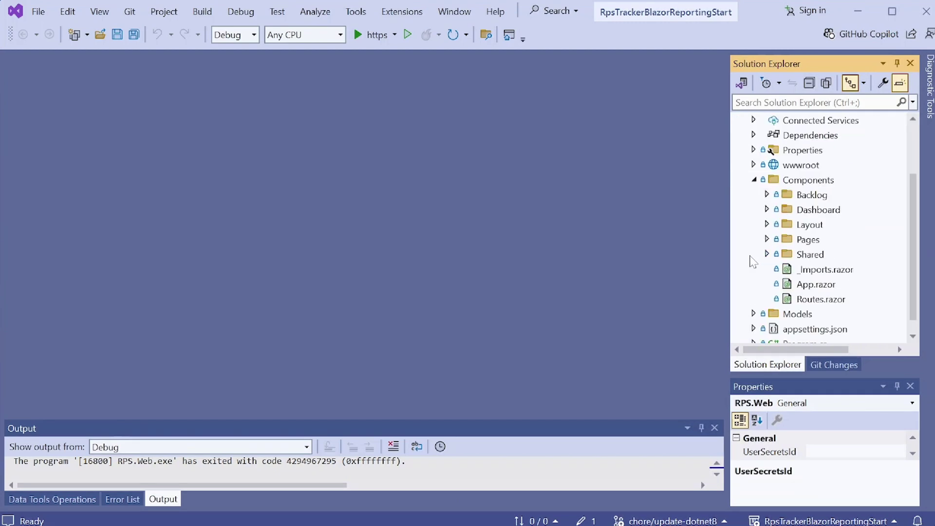
pyautogui.click(767, 239)
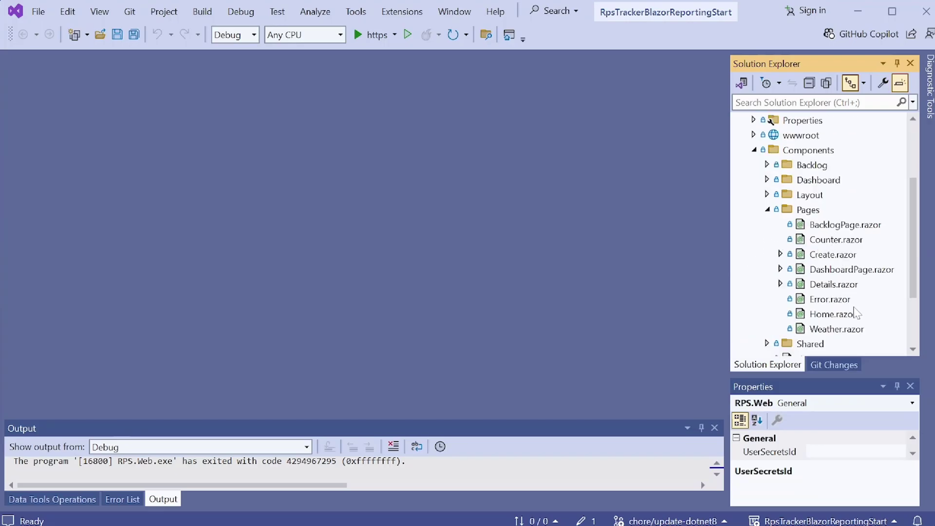
pyautogui.rightClick(809, 214)
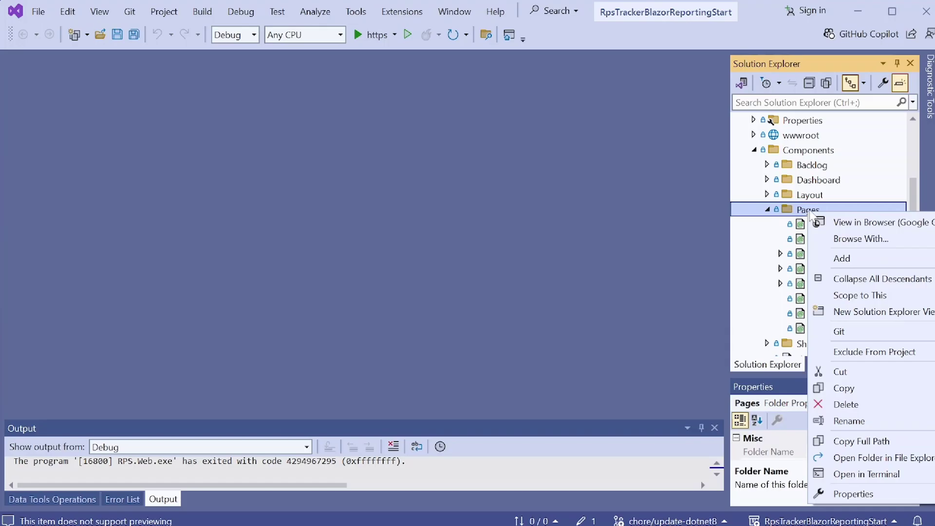
pyautogui.click(861, 259)
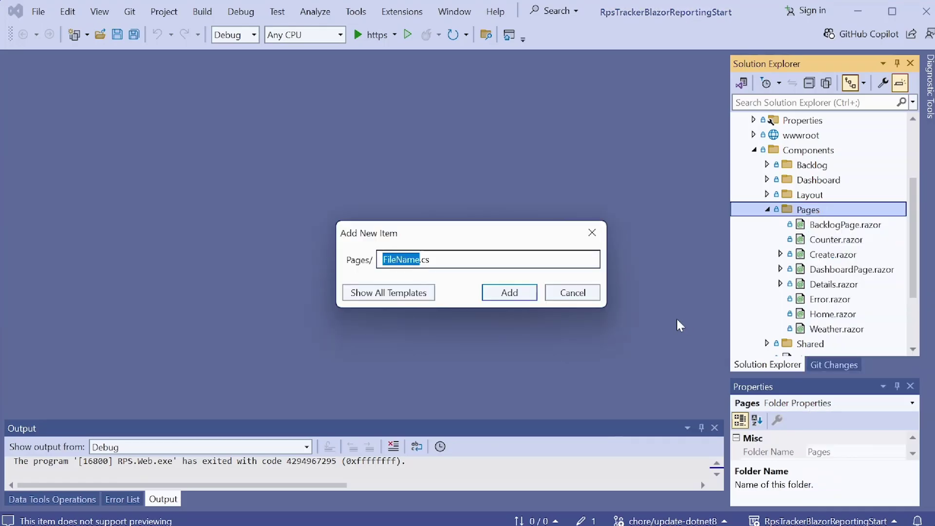
# - Search 'rep', pick the Telerik Blazor Report Viewer (Native) page template, and add it as Report.razor
pyautogui.click(389, 294)
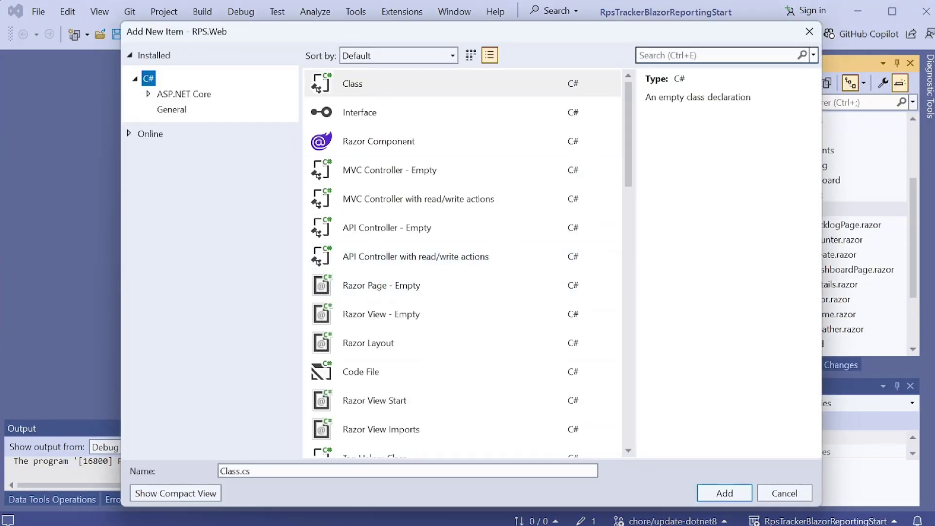
pyautogui.click(666, 56)
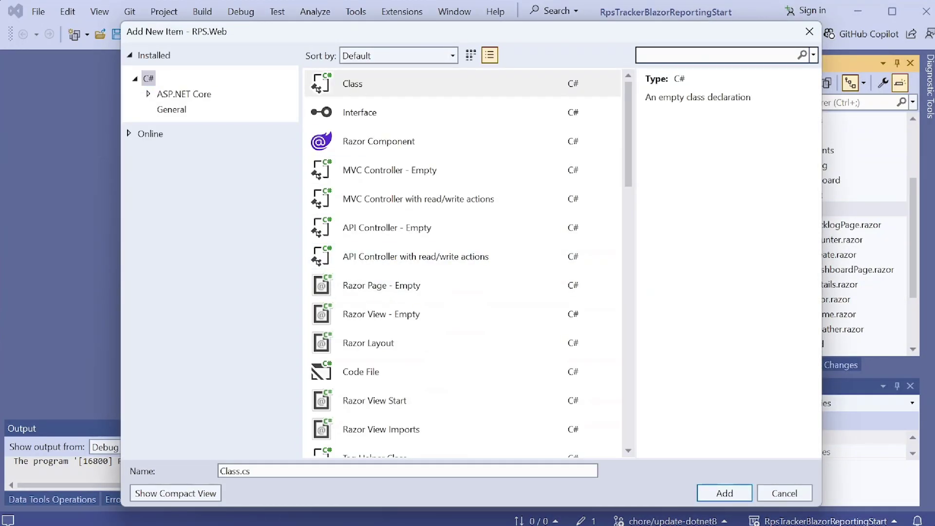
pyautogui.write('report')
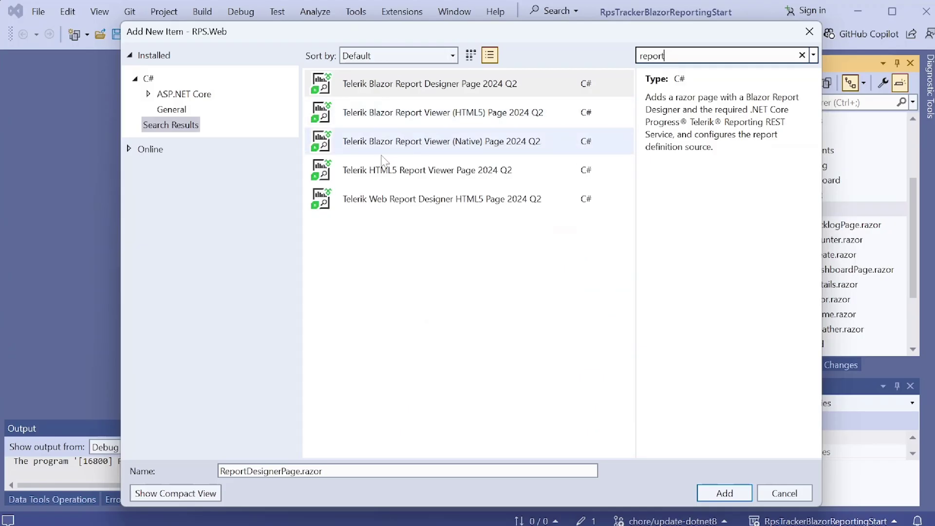
pyautogui.click(441, 147)
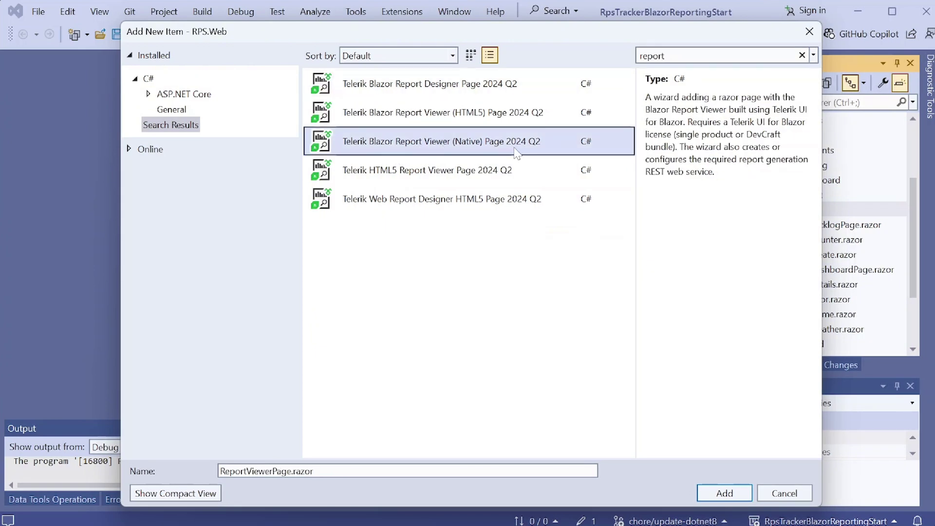
pyautogui.moveTo(291, 471); pyautogui.dragTo(204, 474)
pyautogui.write('Report')
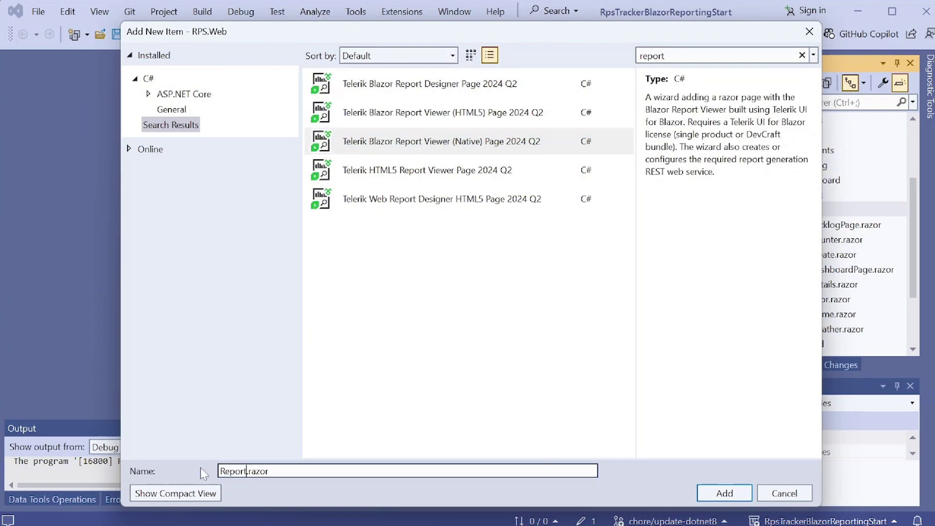
pyautogui.click(724, 494)
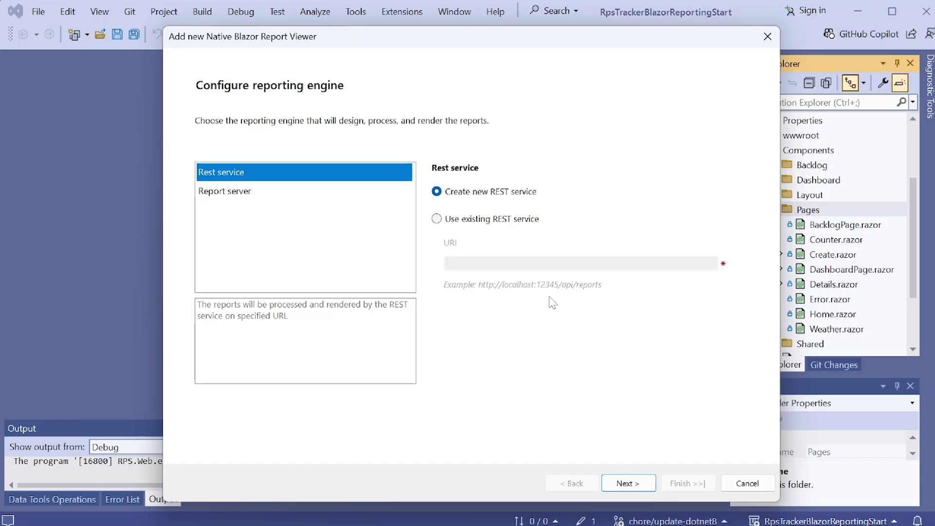
# - Keep Create new REST service as the wizard's reporting engine and continue
pyautogui.click(240, 192)
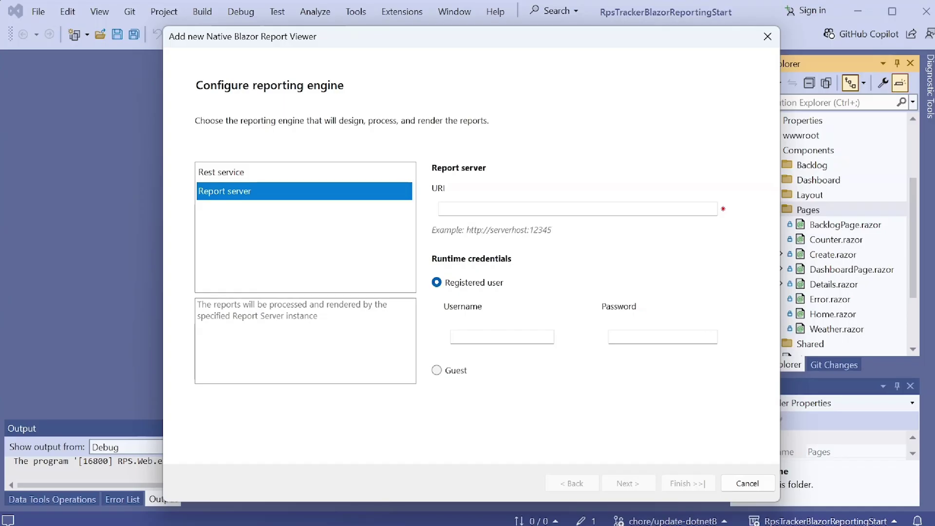
pyautogui.click(237, 176)
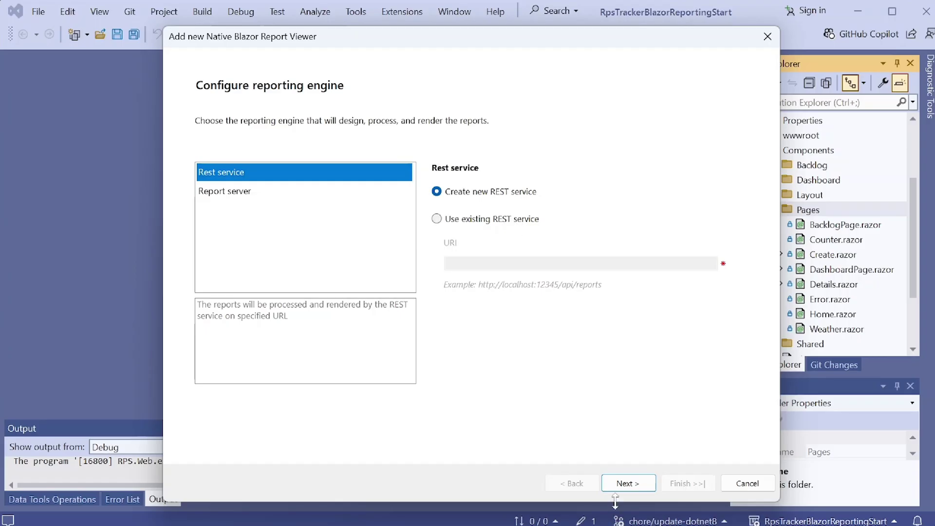
pyautogui.click(617, 486)
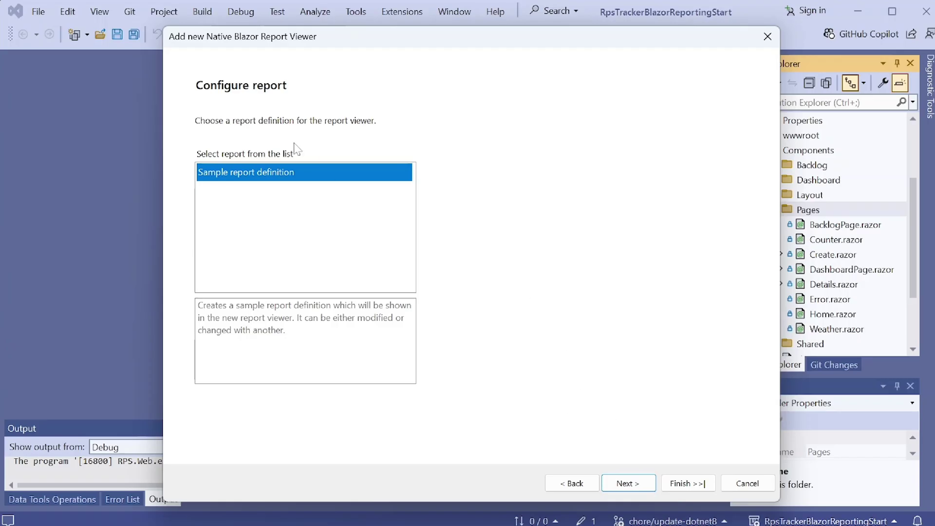
# - Keep the sample report definition, leave Enable accessibility unchecked, and finish the wizard
pyautogui.click(627, 483)
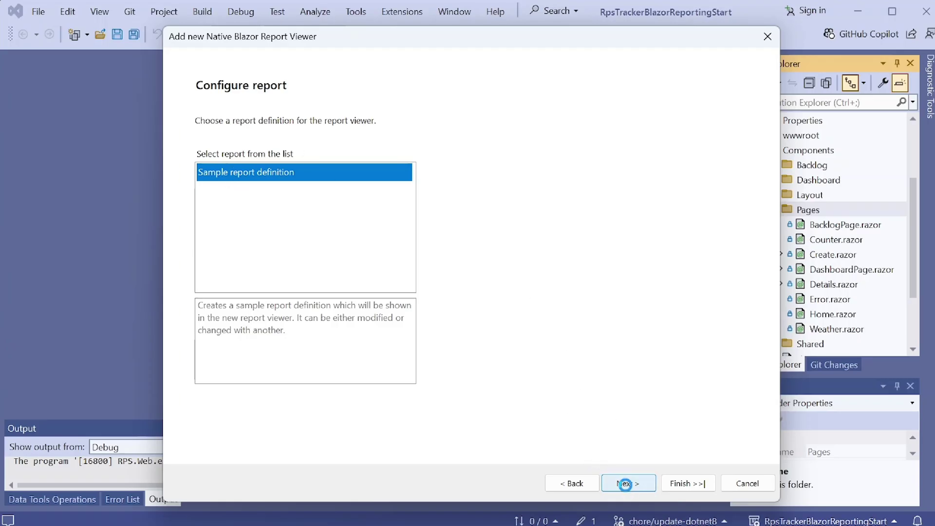
pyautogui.click(202, 169)
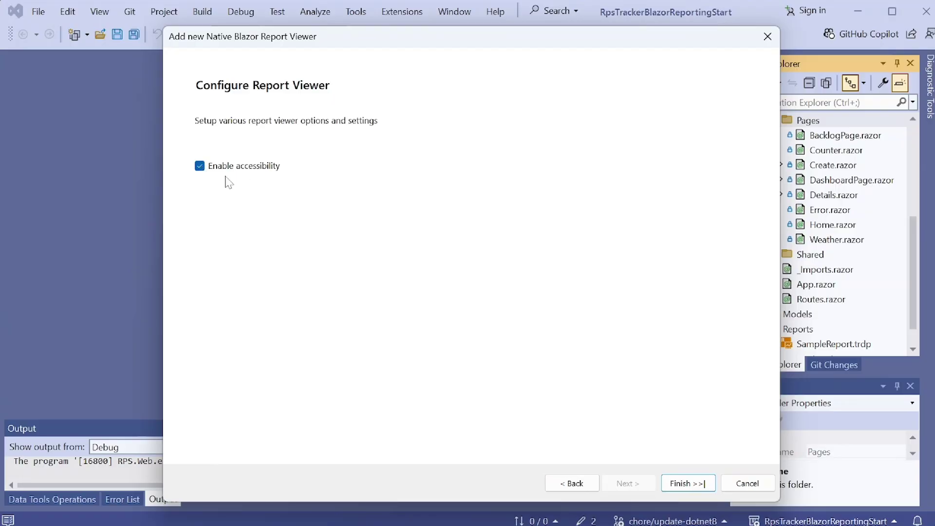
pyautogui.click(200, 166)
pyautogui.click(201, 169)
pyautogui.click(200, 167)
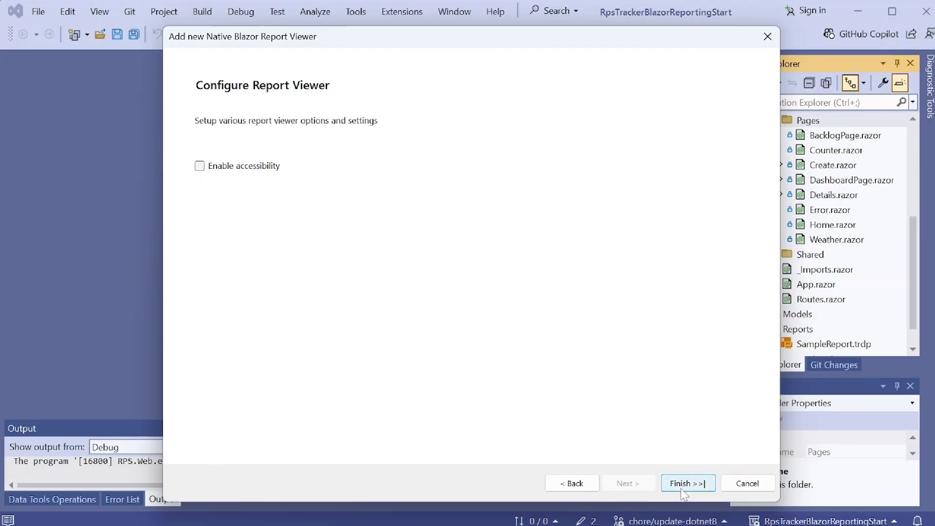
pyautogui.click(688, 483)
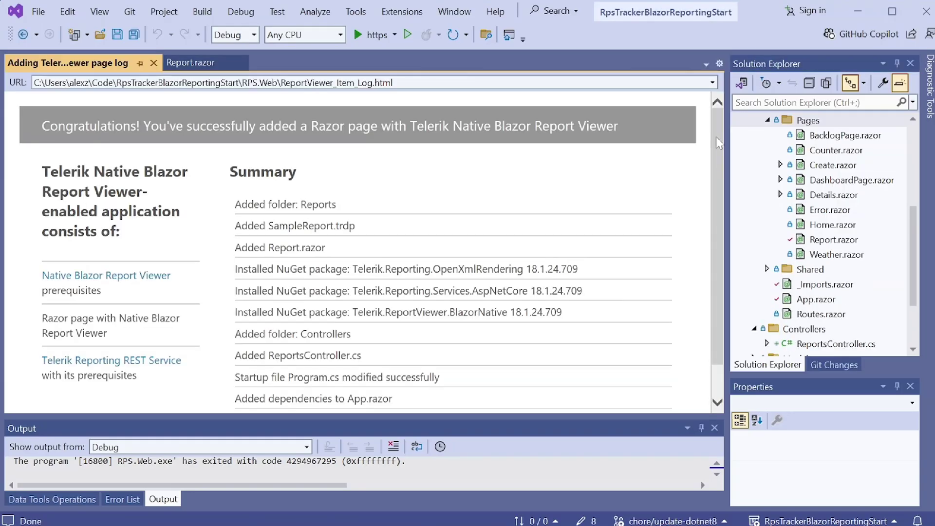
# - Scroll the success log, check SampleReport.trdp under Reports, and open Pages > Report.razor
pyautogui.moveTo(717, 140); pyautogui.dragTo(717, 194)
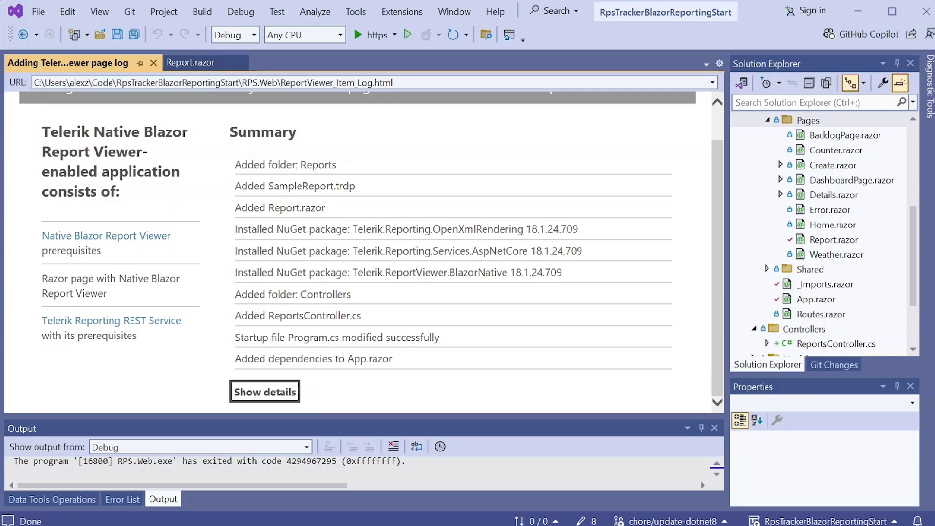
pyautogui.moveTo(913, 277); pyautogui.dragTo(913, 314)
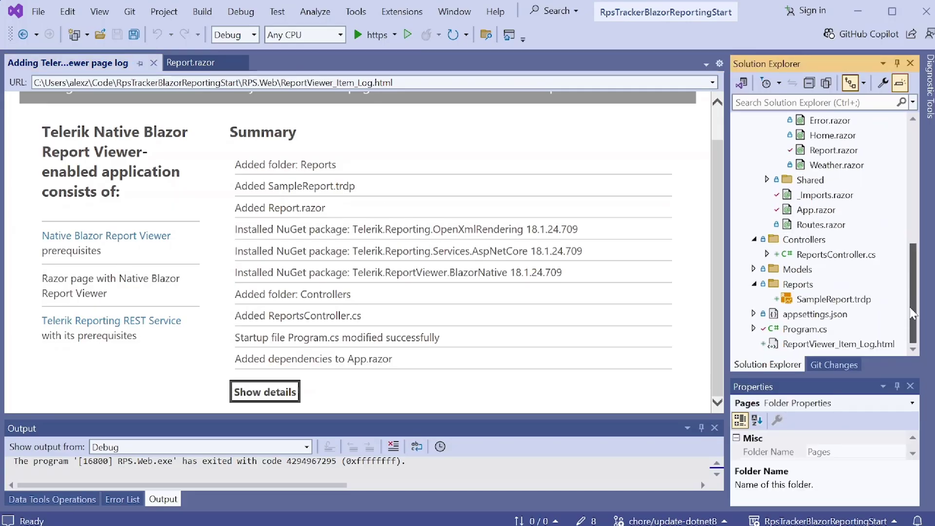
pyautogui.click(801, 288)
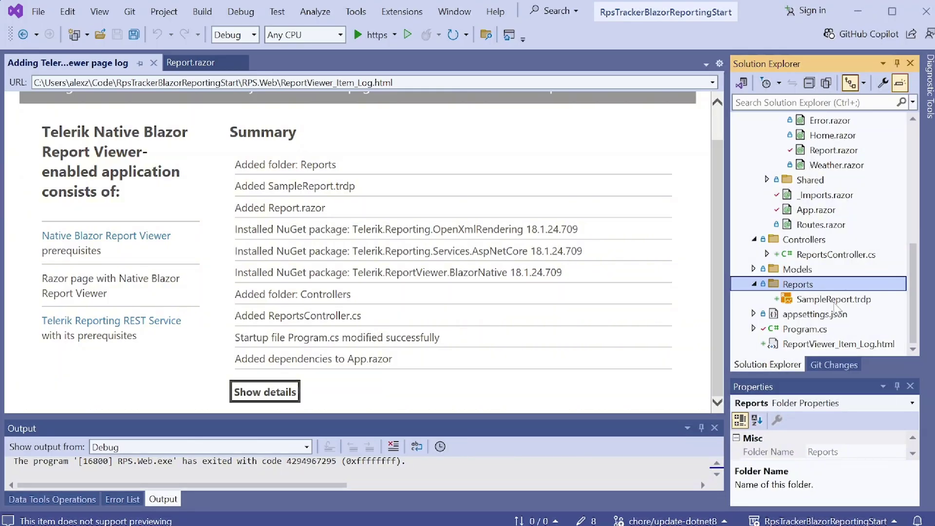
pyautogui.moveTo(914, 288); pyautogui.dragTo(917, 239)
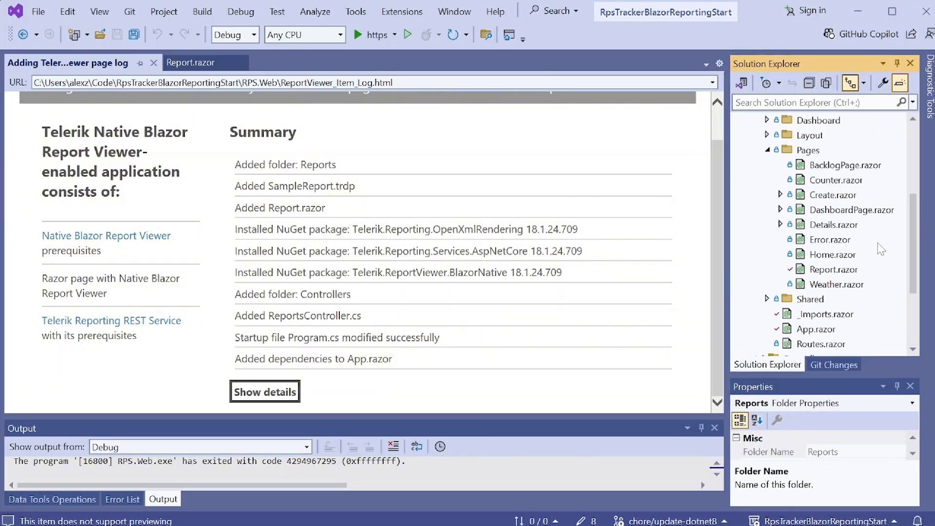
pyautogui.doubleClick(844, 269)
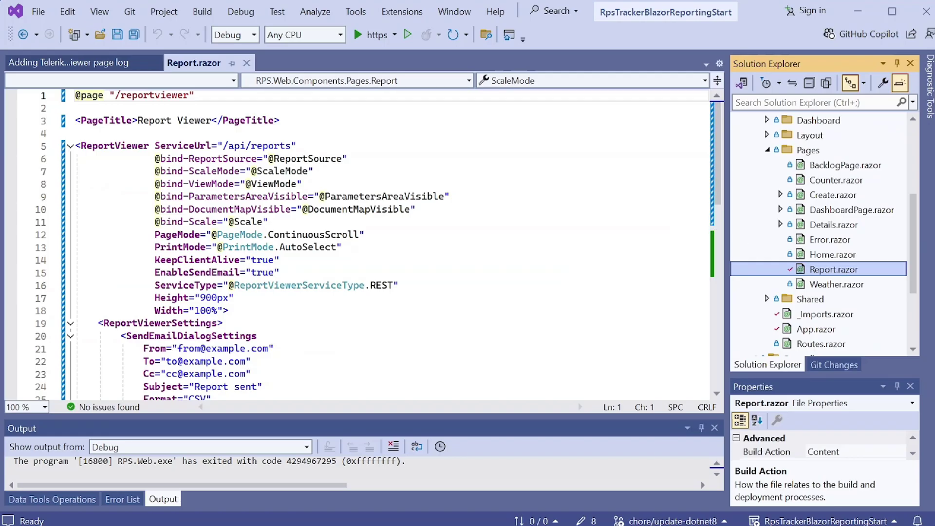
pyautogui.moveTo(76, 145); pyautogui.dragTo(280, 259)
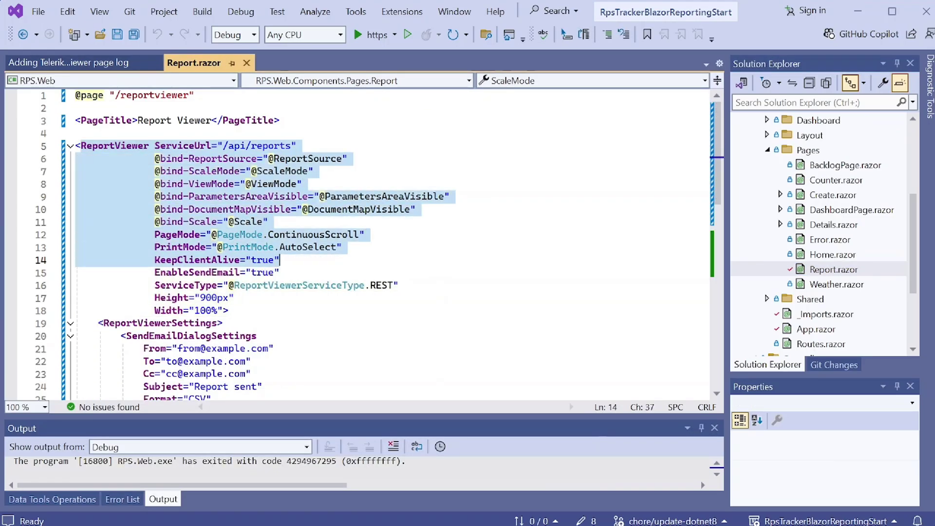
pyautogui.click(161, 95)
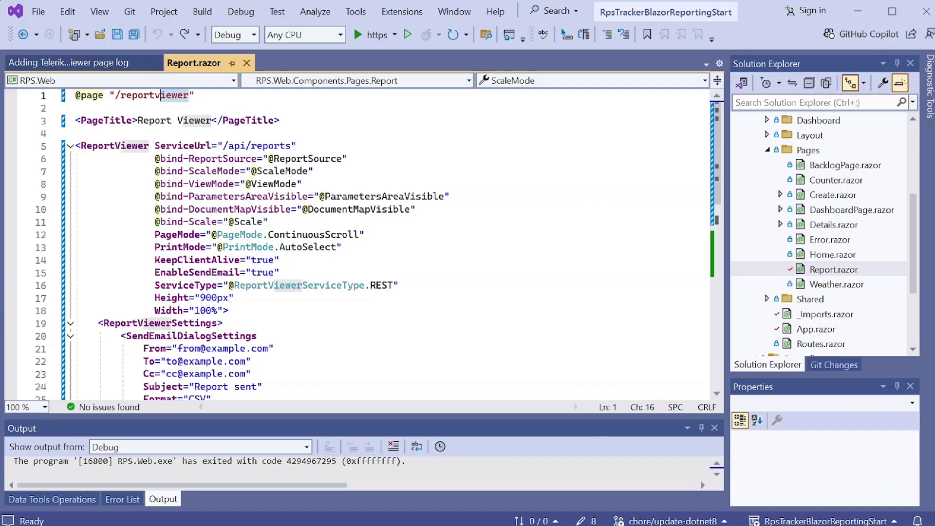
pyautogui.press('Left')
pyautogui.hotkey('ctrl', 'Delete')
pyautogui.press('Down')
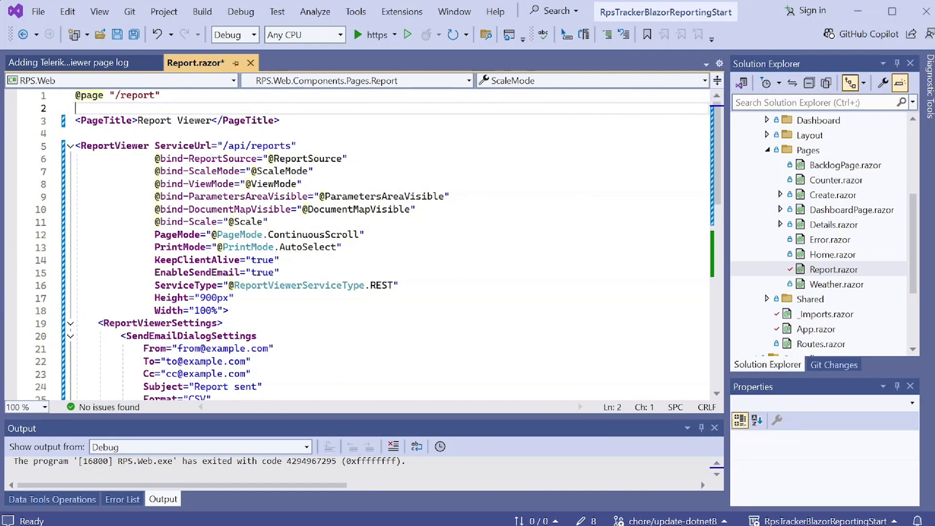
pyautogui.click(68, 62)
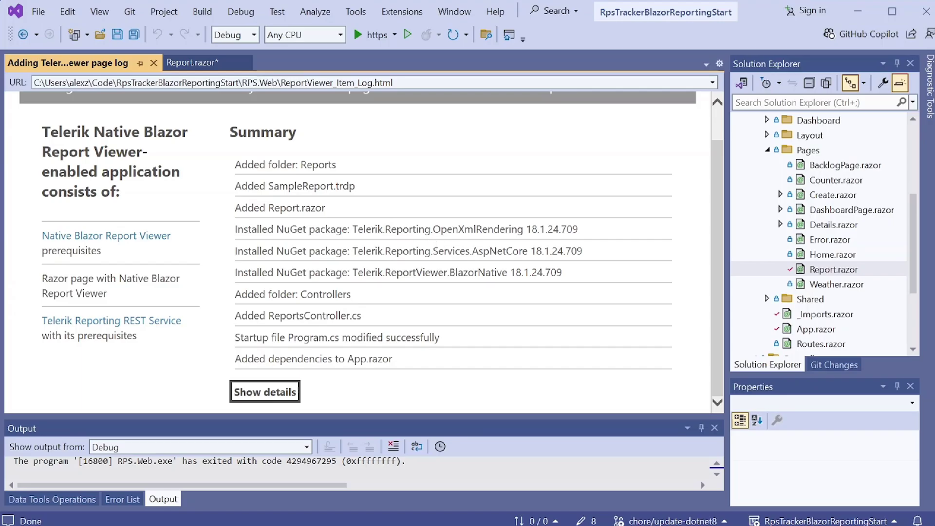
# - Review the summary log's three installed Telerik packages and the added Controllers folder
pyautogui.moveTo(563, 275); pyautogui.dragTo(359, 275)
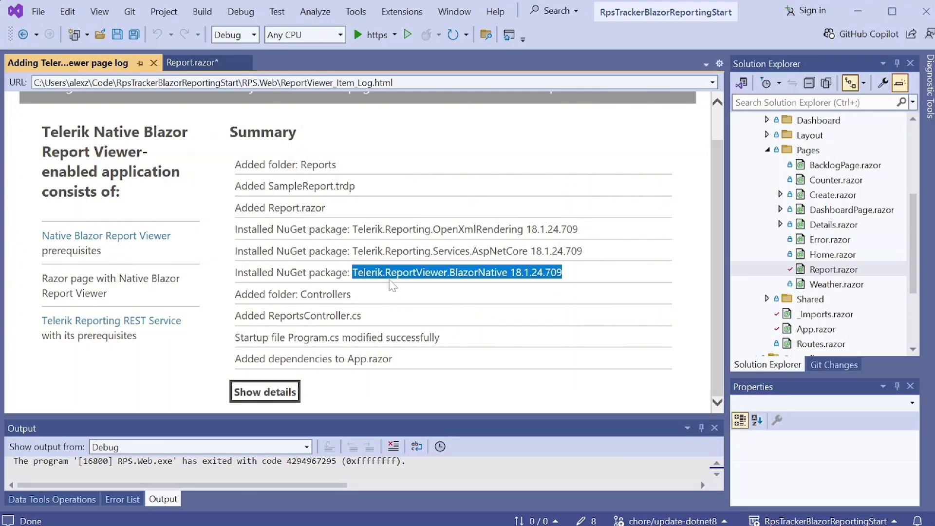
pyautogui.click(567, 273)
pyautogui.moveTo(593, 256); pyautogui.dragTo(235, 230)
pyautogui.click(279, 310)
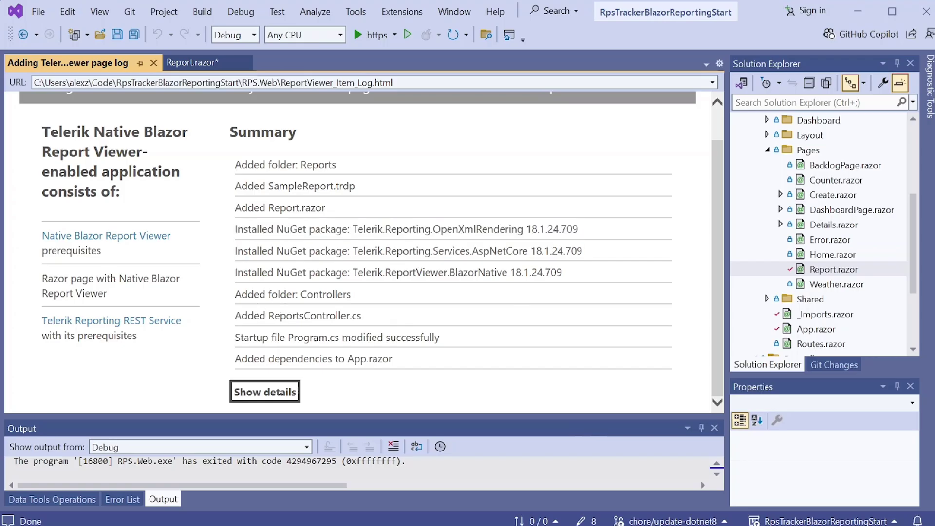
pyautogui.moveTo(235, 294); pyautogui.dragTo(355, 296)
pyautogui.click(378, 299)
# - Open ReportsController.cs to inspect its api/reports code, then check Report.razor and the log
pyautogui.click(795, 265)
pyautogui.scroll(-3, 808, 263)
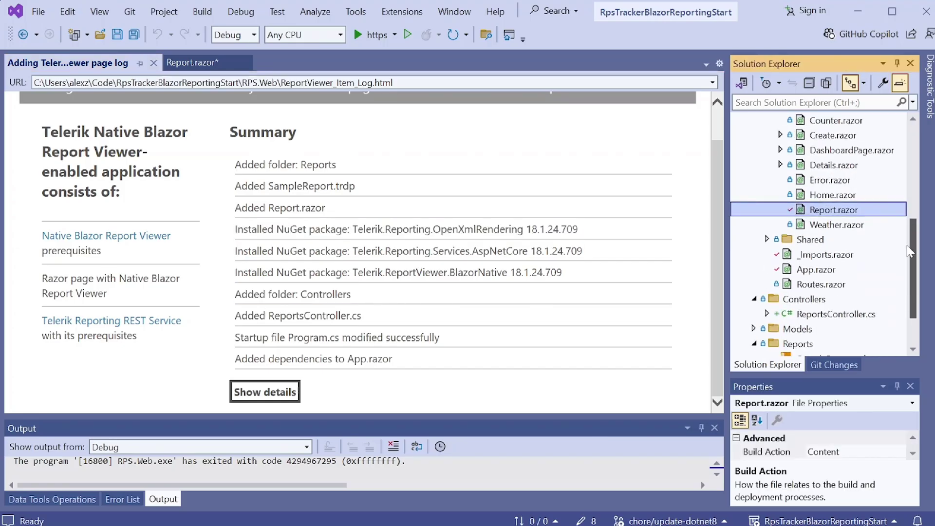
pyautogui.click(827, 254)
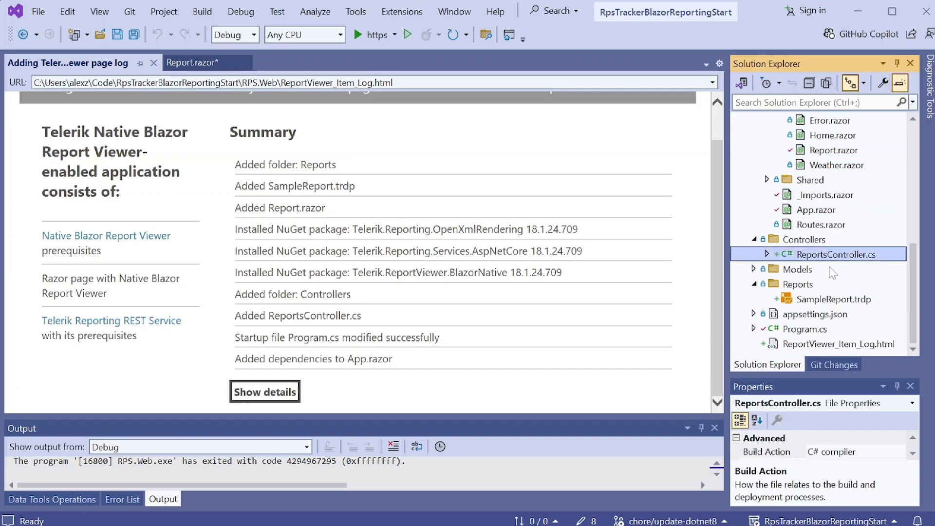
pyautogui.scroll(-2, 718, 166)
pyautogui.scroll(-3, 717, 165)
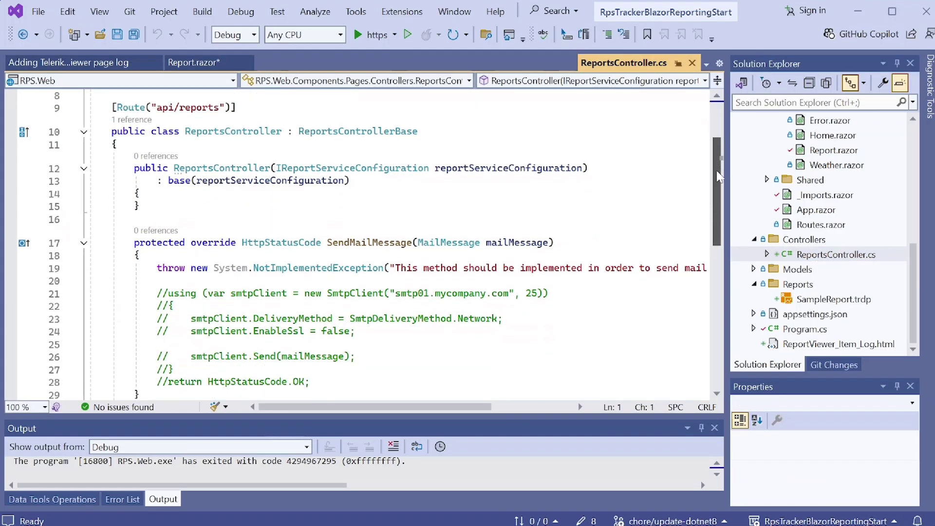
pyautogui.scroll(5, 717, 156)
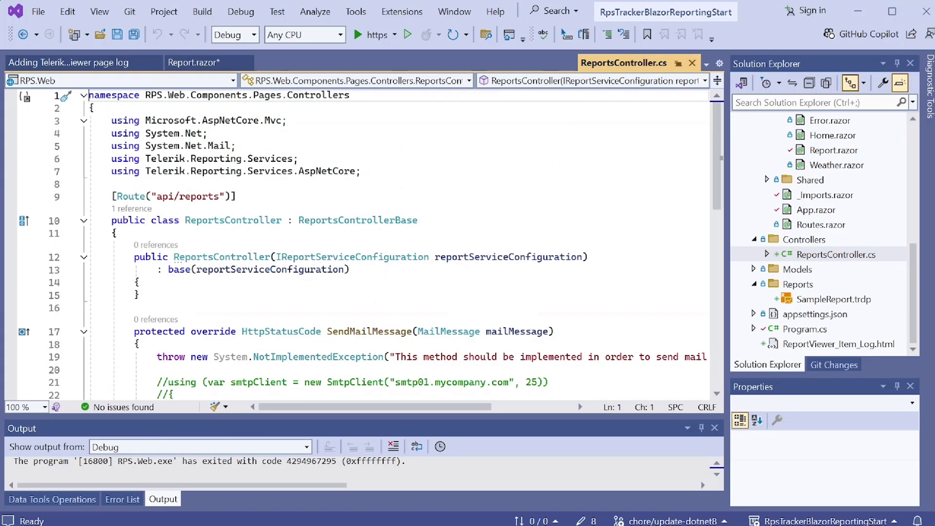
pyautogui.click(189, 64)
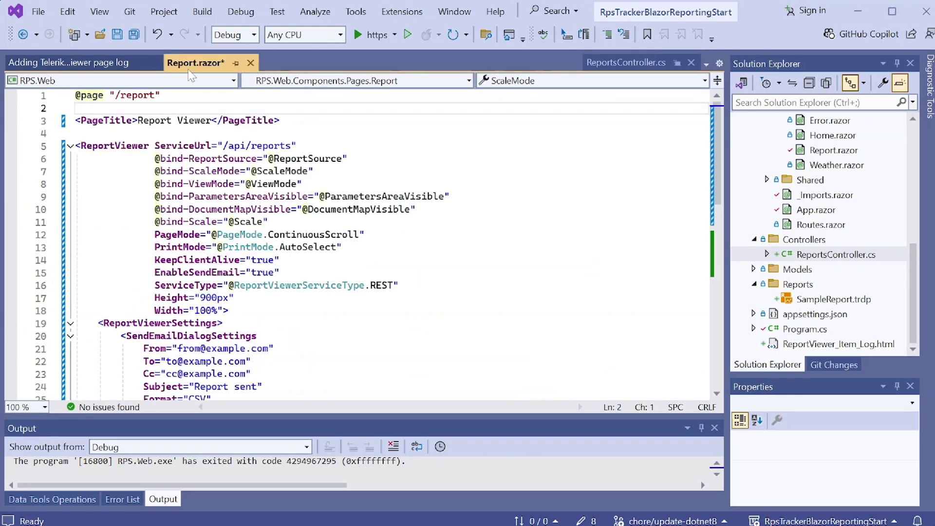
pyautogui.click(108, 68)
# - Review the log's Program.cs modification and App.razor dependency notes, then open App.razor
pyautogui.moveTo(287, 337); pyautogui.dragTo(391, 337)
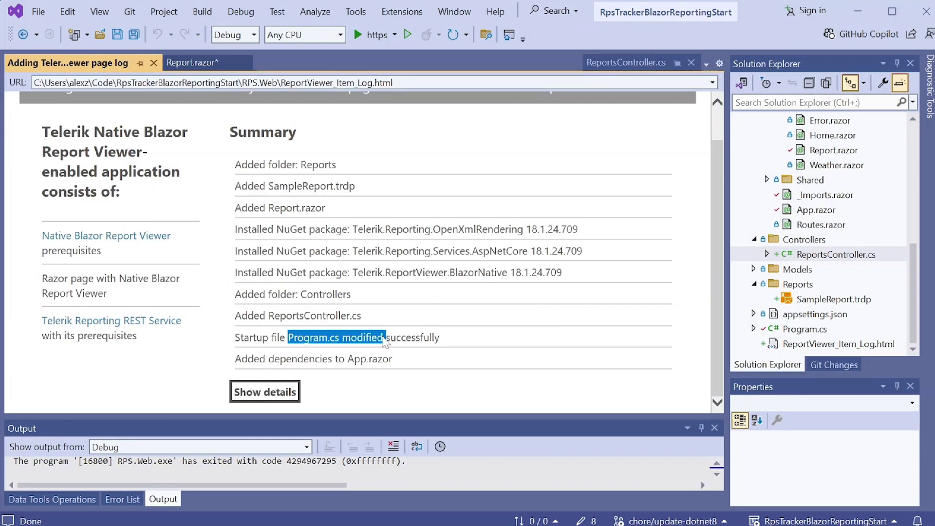
pyautogui.click(391, 341)
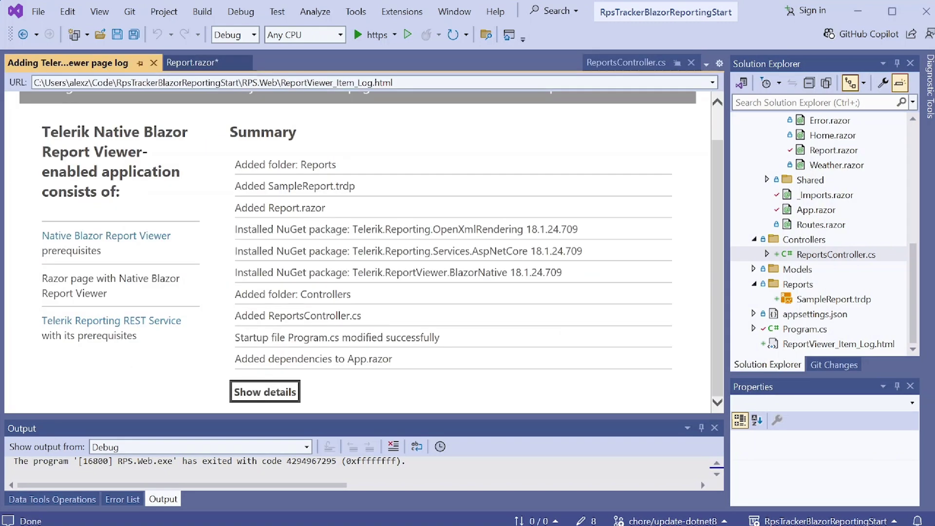
pyautogui.moveTo(267, 359); pyautogui.dragTo(422, 363)
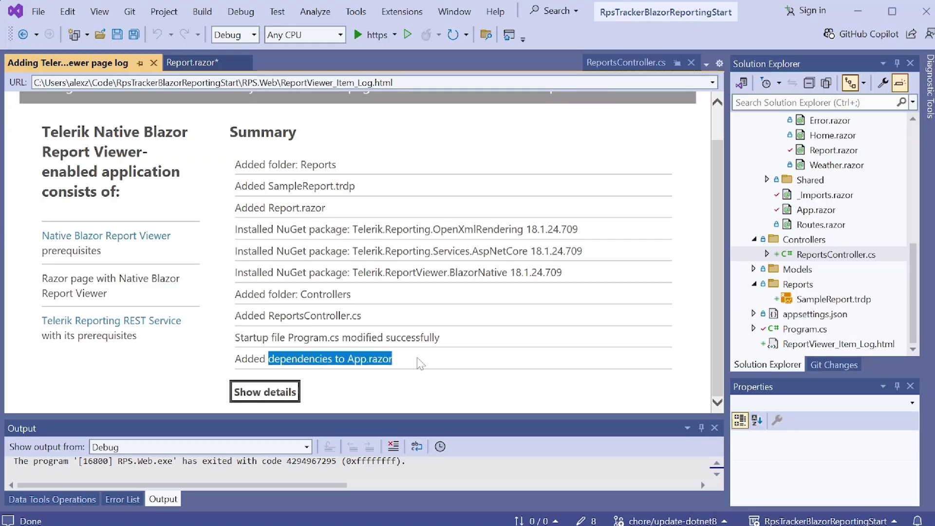
pyautogui.click(421, 363)
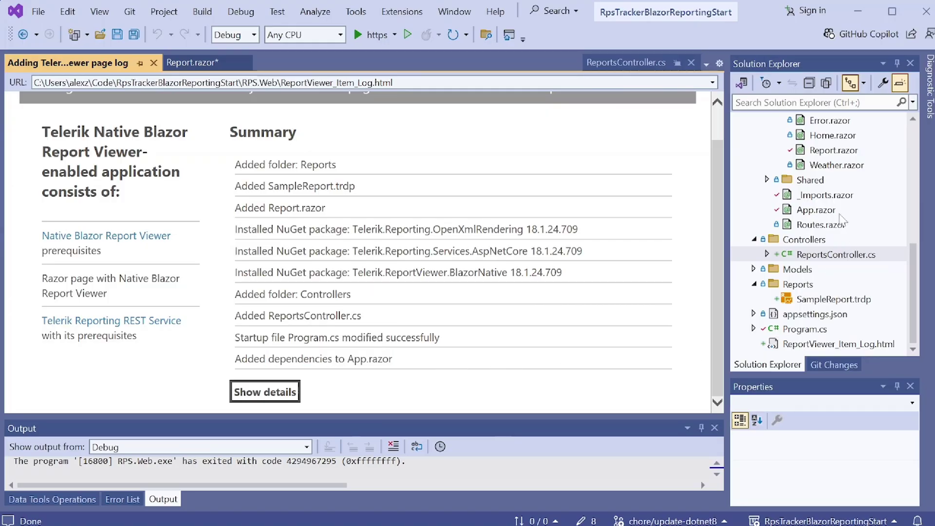
pyautogui.click(827, 210)
# - Inspect the Report Viewer scripts added to App.razor, then open Program.cs
pyautogui.click(827, 224)
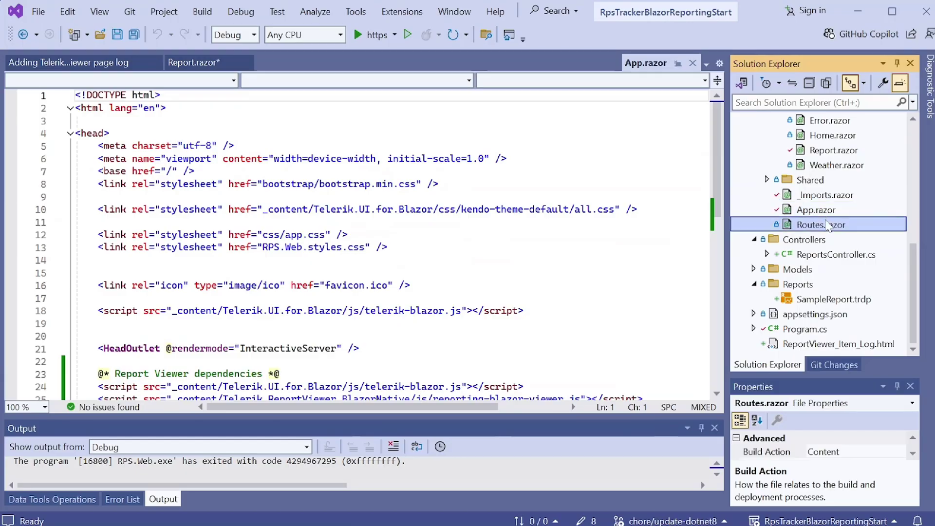
pyautogui.click(825, 210)
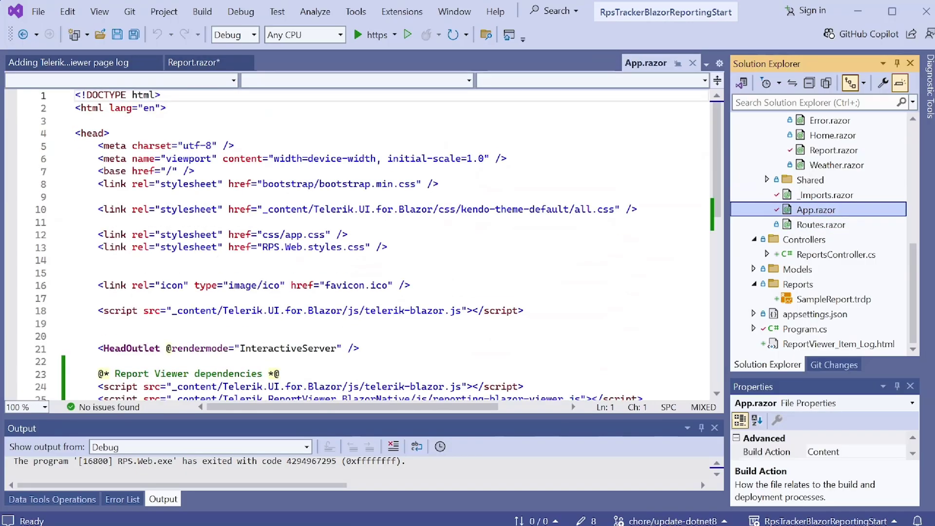
pyautogui.scroll(-3, 361, 243)
pyautogui.moveTo(676, 310); pyautogui.dragTo(44, 287)
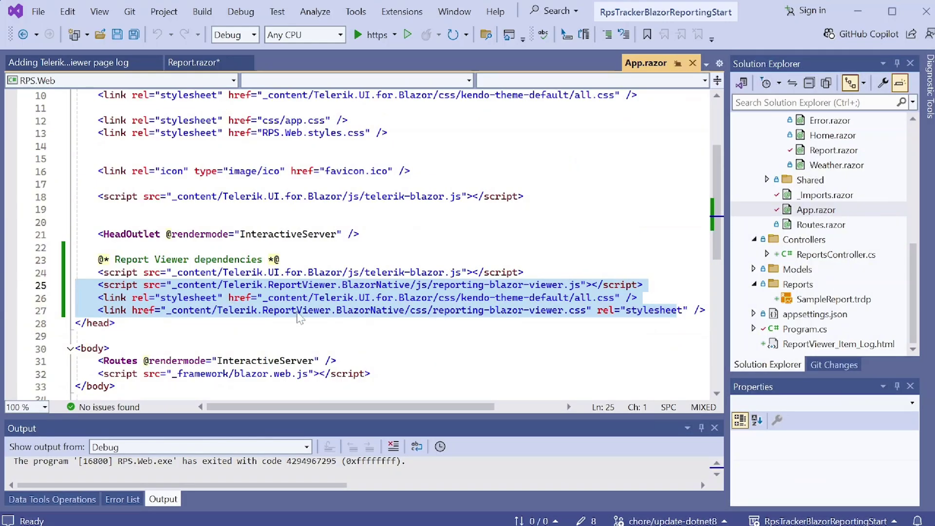
pyautogui.doubleClick(805, 329)
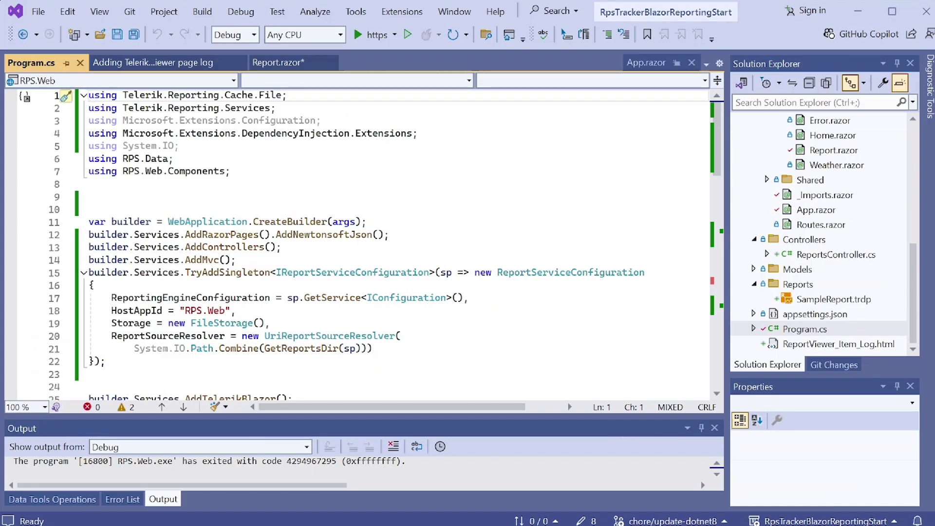
# - Review Program.cs's Telerik Reporting usings, AddRazorPages/AddControllers/AddMvc registrations and report service configuration
pyautogui.moveTo(275, 108); pyautogui.dragTo(88, 95)
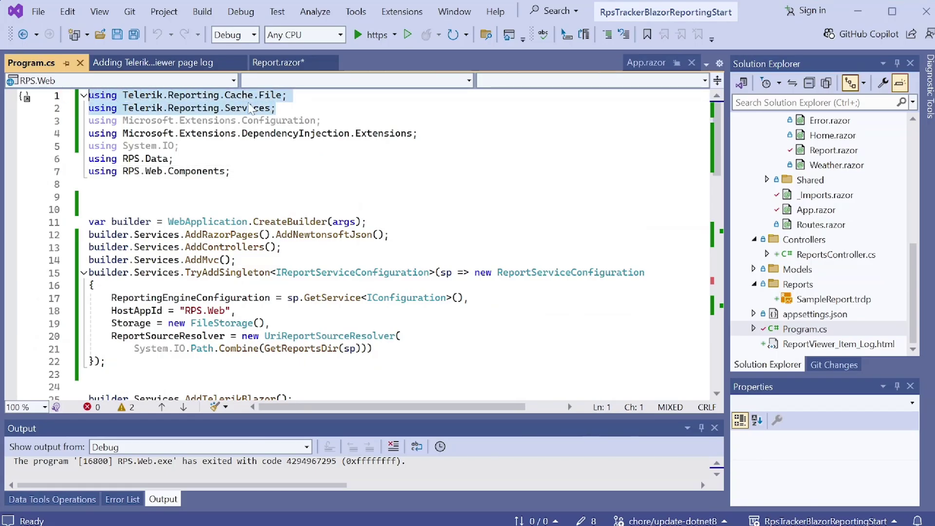
pyautogui.moveTo(390, 234); pyautogui.dragTo(88, 235)
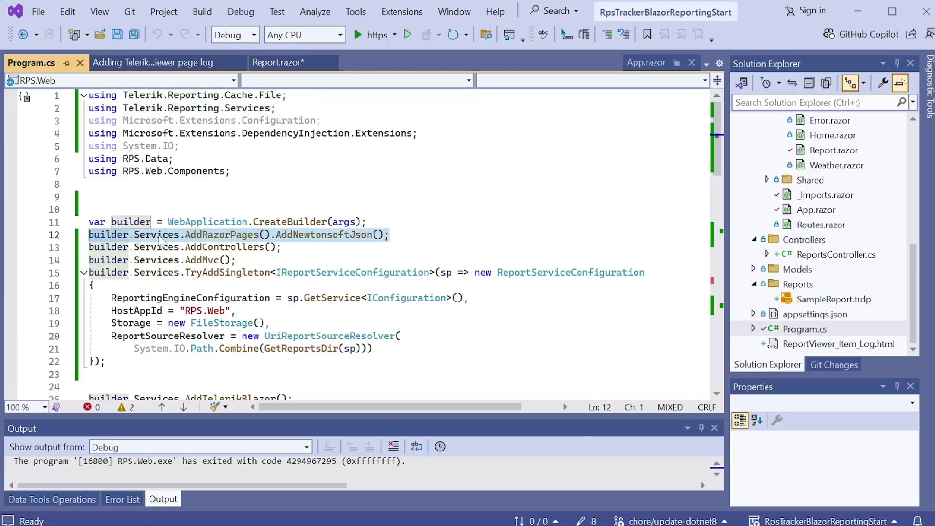
pyautogui.moveTo(281, 247); pyautogui.dragTo(129, 246)
pyautogui.click(282, 247)
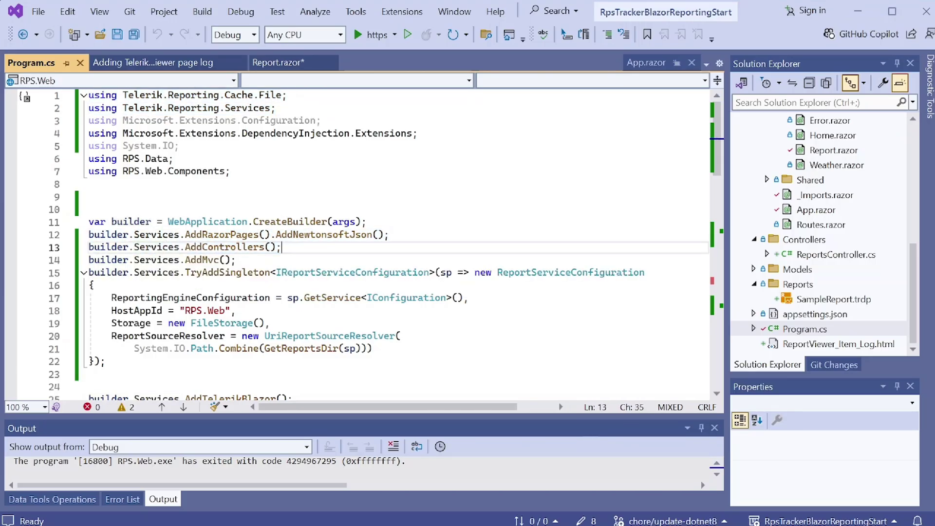
pyautogui.moveTo(235, 260); pyautogui.dragTo(185, 250)
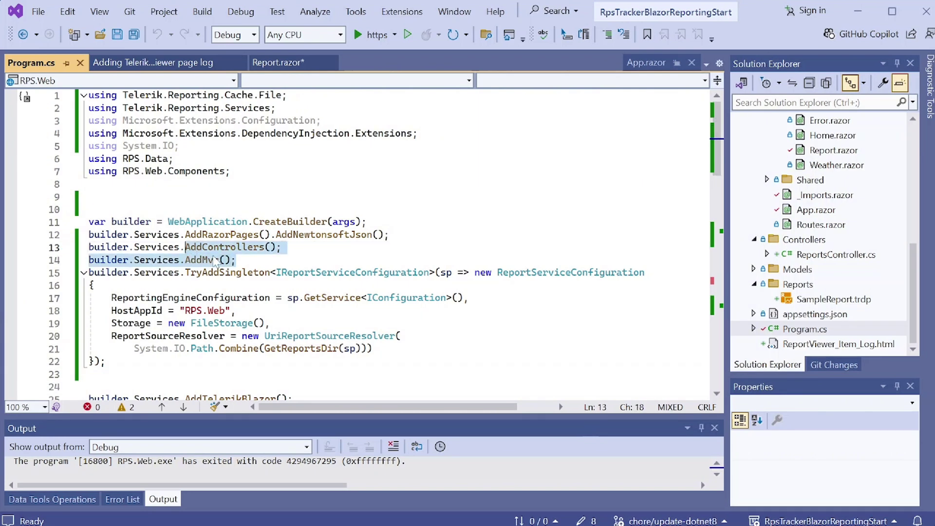
pyautogui.click(230, 260)
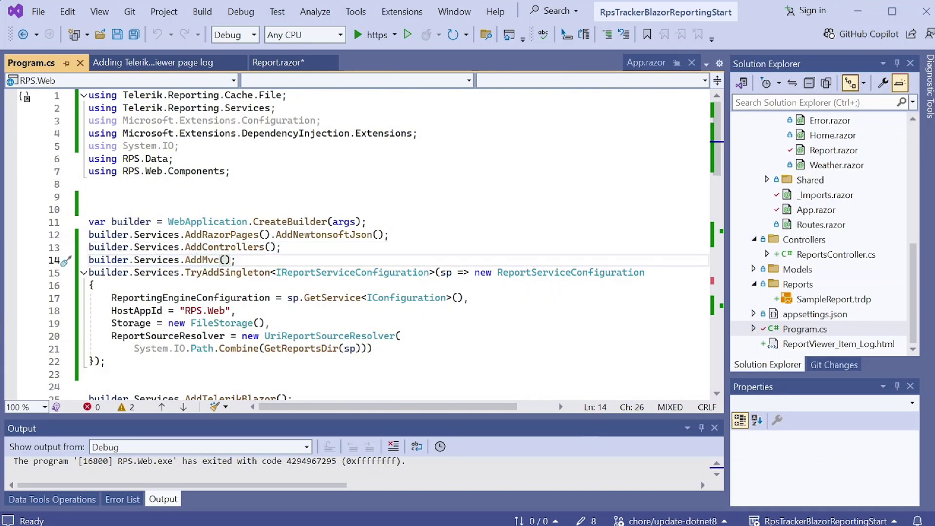
pyautogui.moveTo(105, 361); pyautogui.dragTo(89, 272)
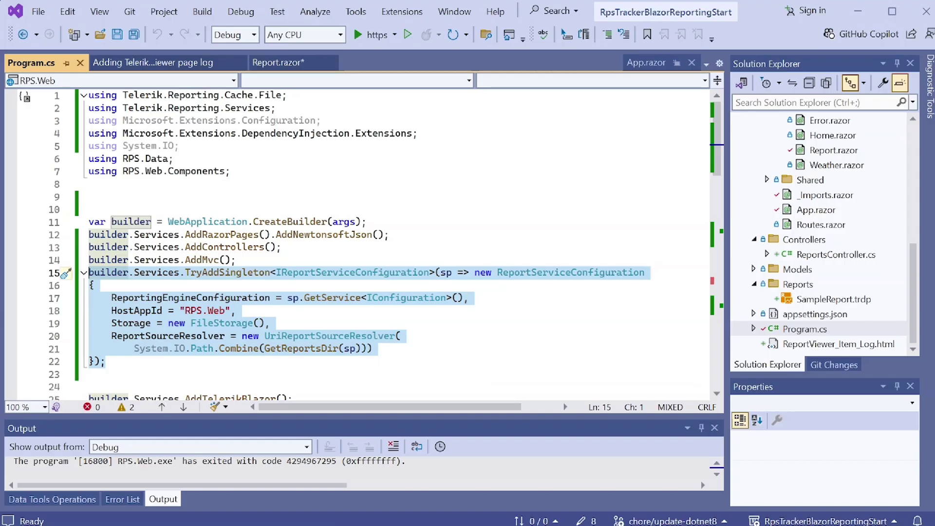
# - Inspect the report source resolver and GetReportsDir helper resolving the Reports folder
pyautogui.click(401, 336)
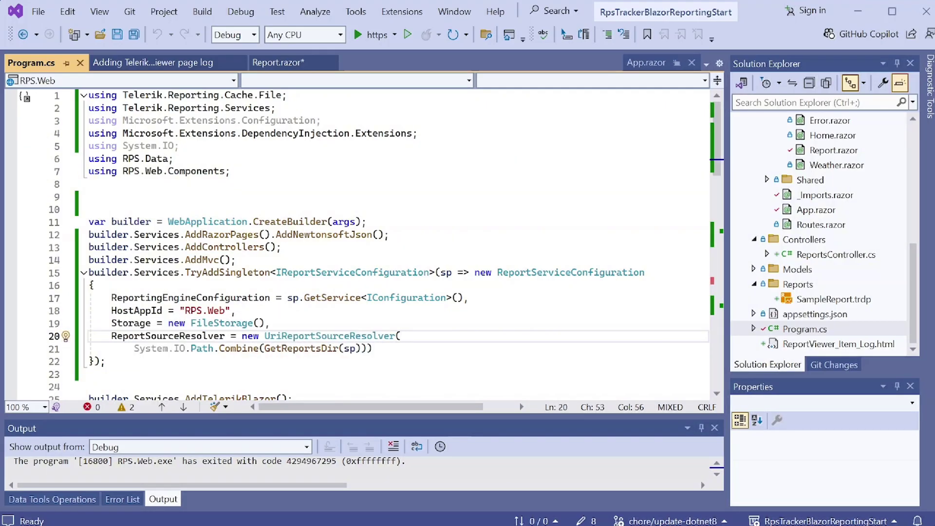
pyautogui.click(306, 349)
pyautogui.doubleClick(306, 349)
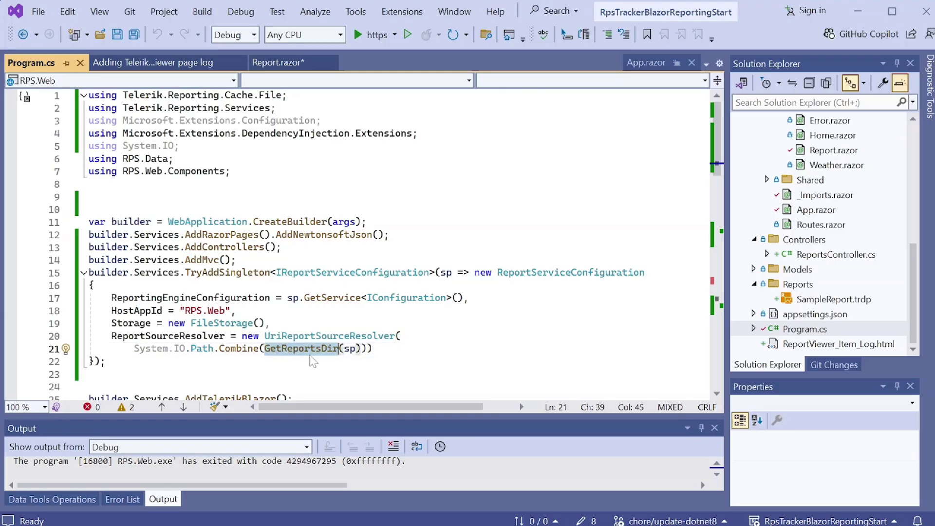
pyautogui.click(305, 349)
pyautogui.scroll(-19, 692, 313)
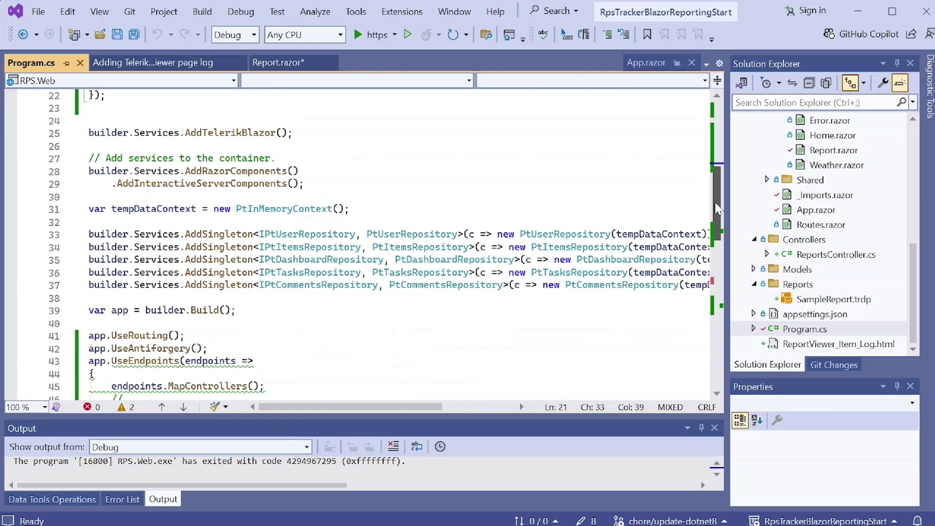
pyautogui.doubleClick(540, 220)
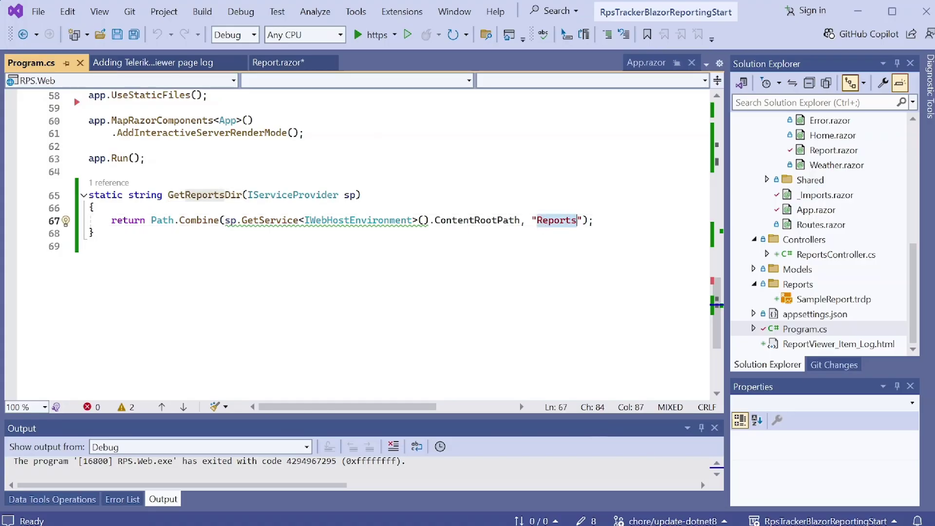
pyautogui.press('End')
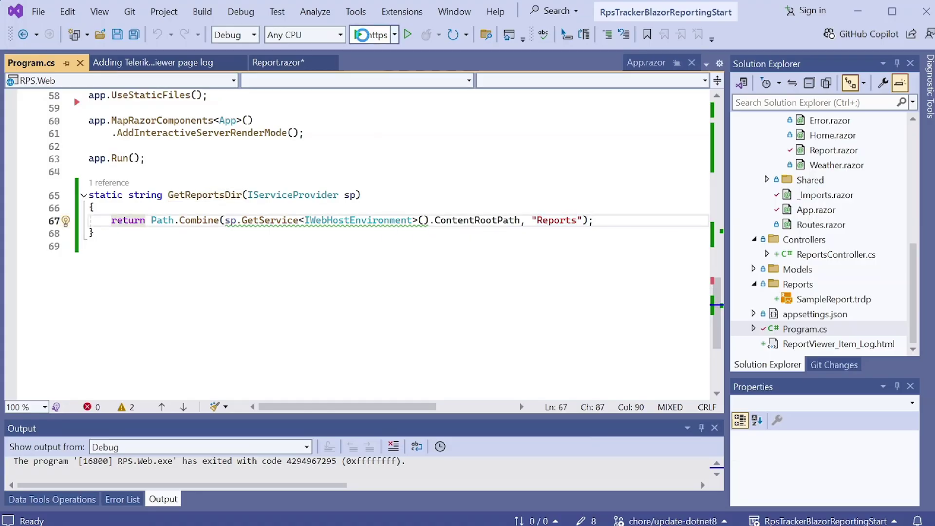
# - Launch the RPS web app, open the Report page, and expand/collapse its HTML5 viewer and REST service sections
pyautogui.click(360, 34)
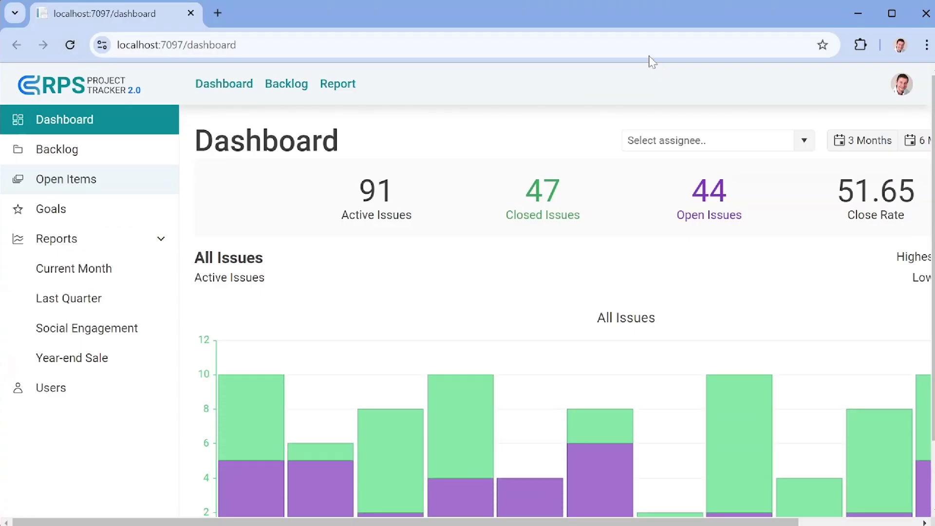
pyautogui.click(339, 91)
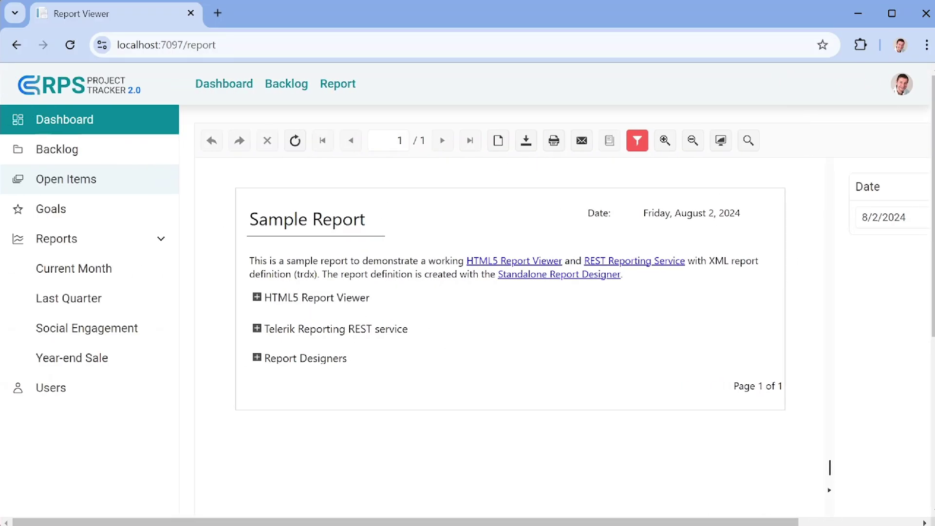
pyautogui.click(256, 299)
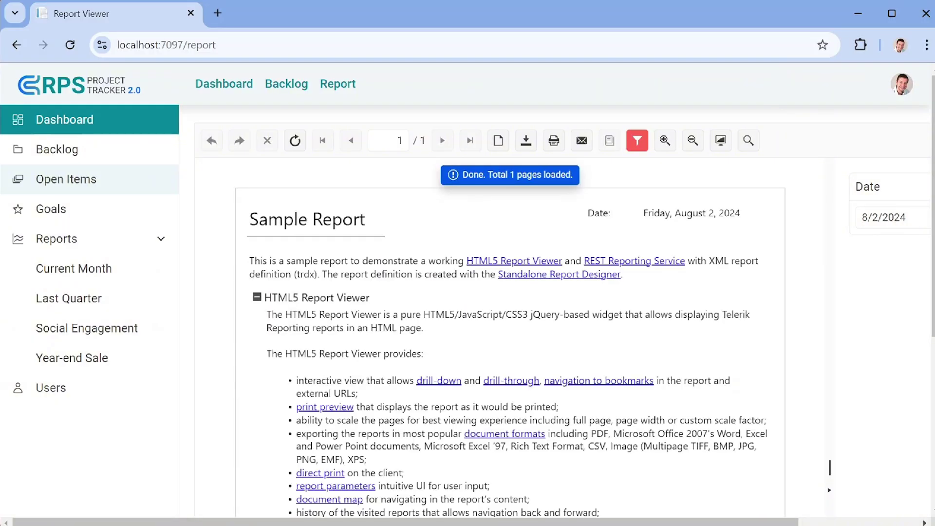
pyautogui.click(257, 298)
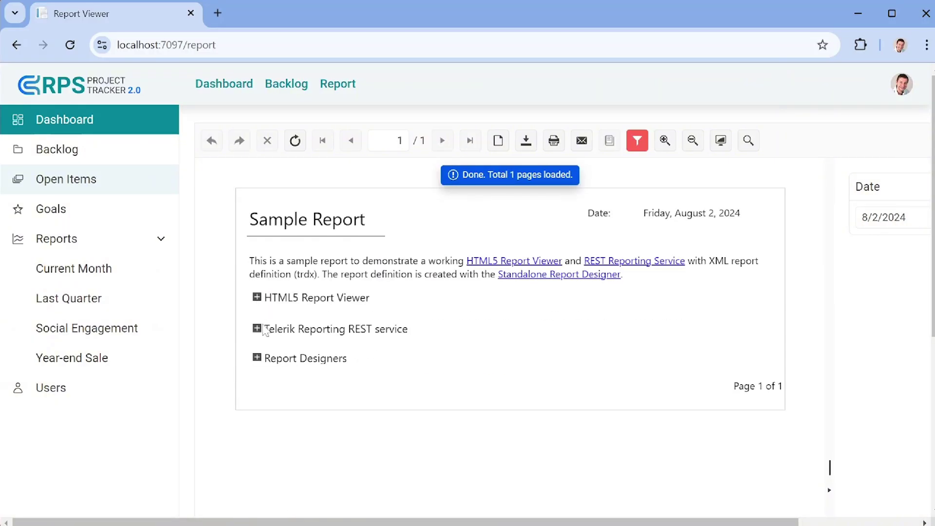
pyautogui.click(255, 330)
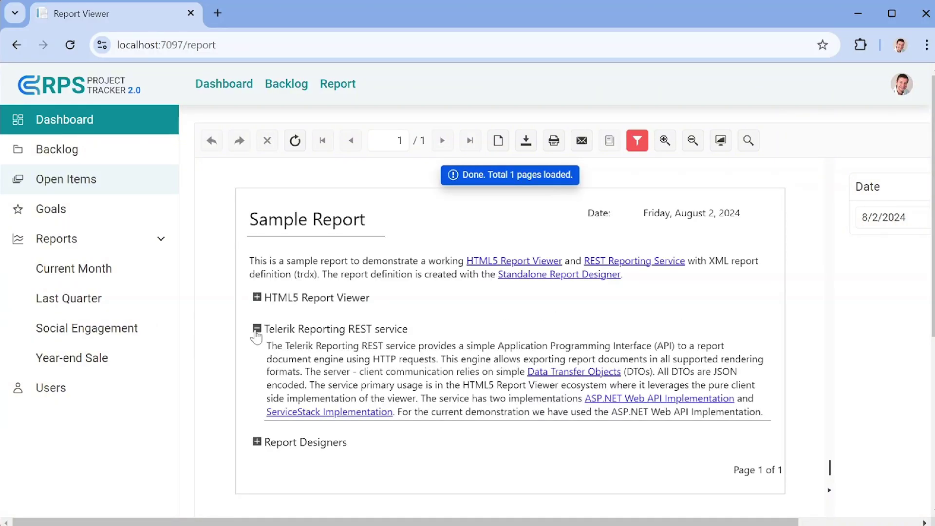
pyautogui.click(256, 333)
pyautogui.moveTo(506, 520); pyautogui.dragTo(627, 521)
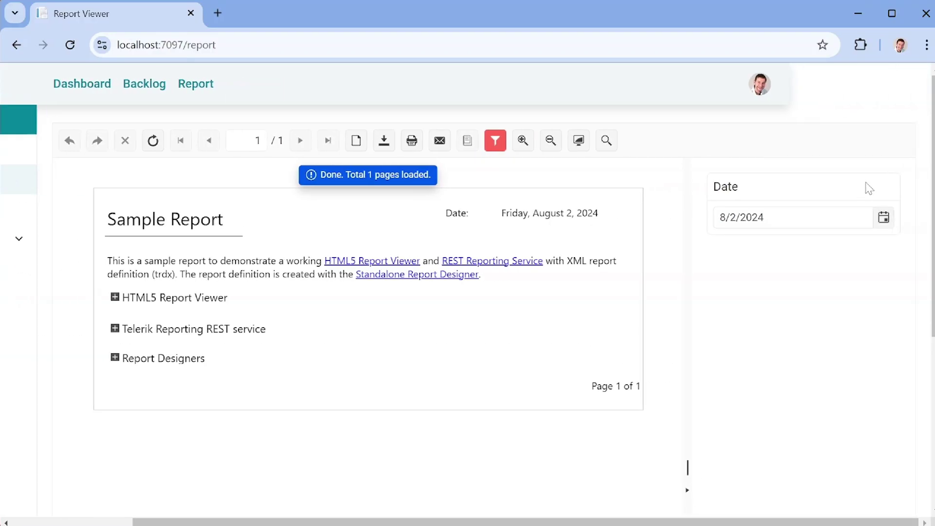
# - Set the Sample Report's Date parameter to August 23, 2024, then close the browser
pyautogui.click(883, 217)
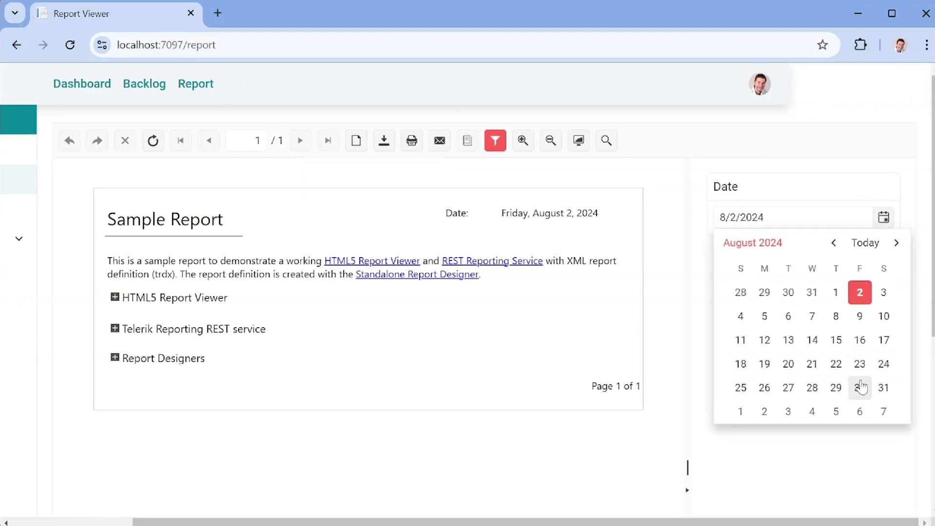
pyautogui.click(859, 364)
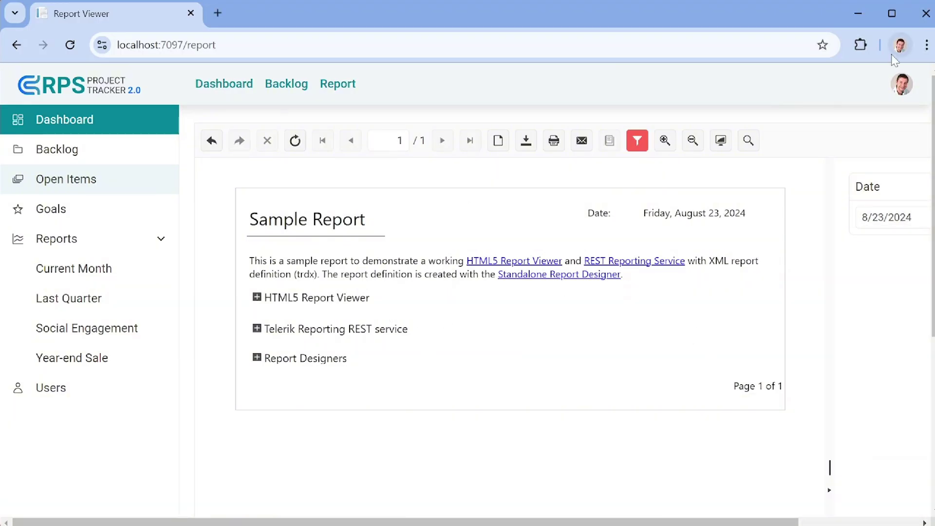
pyautogui.click(923, 20)
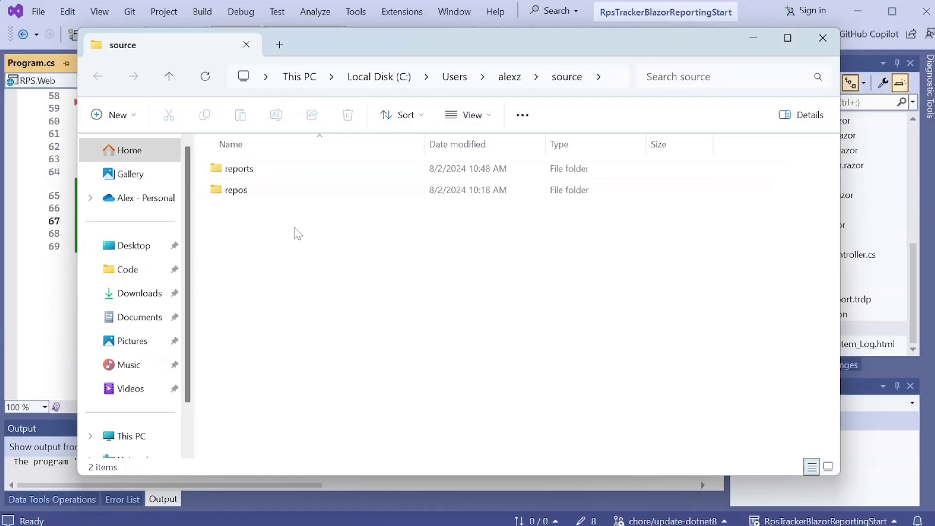
# - Locate the rps_dashboard_report file in the source reports folder
pyautogui.doubleClick(247, 177)
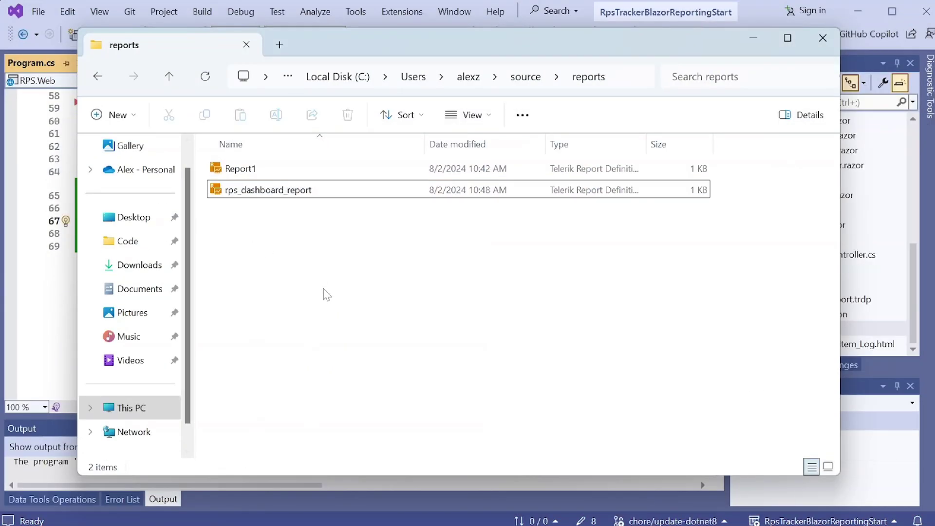
pyautogui.rightClick(261, 192)
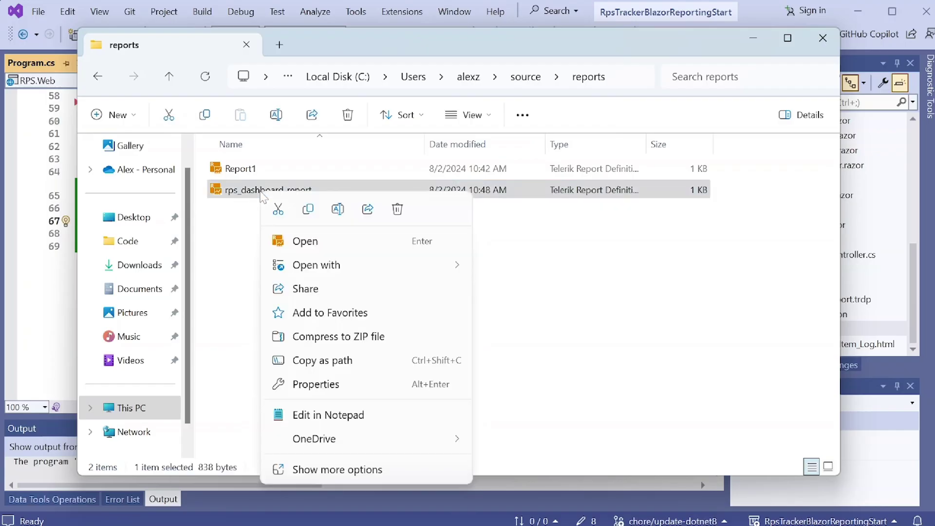
pyautogui.click(308, 209)
pyautogui.moveTo(914, 279); pyautogui.dragTo(914, 332)
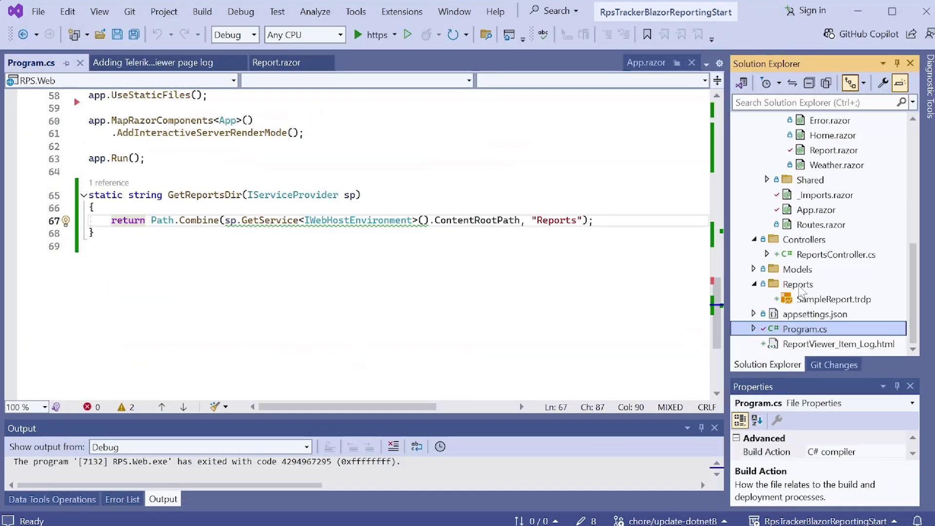
# - Paste rps_dashboard_report into RPS.Web's Reports folder with Ctrl+V and close File Explorer
pyautogui.rightClick(804, 288)
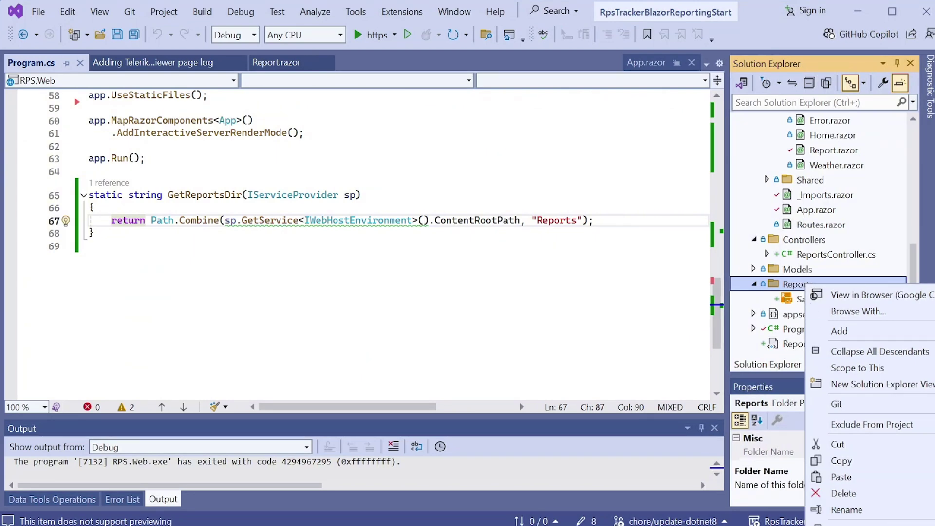
pyautogui.press('Escape')
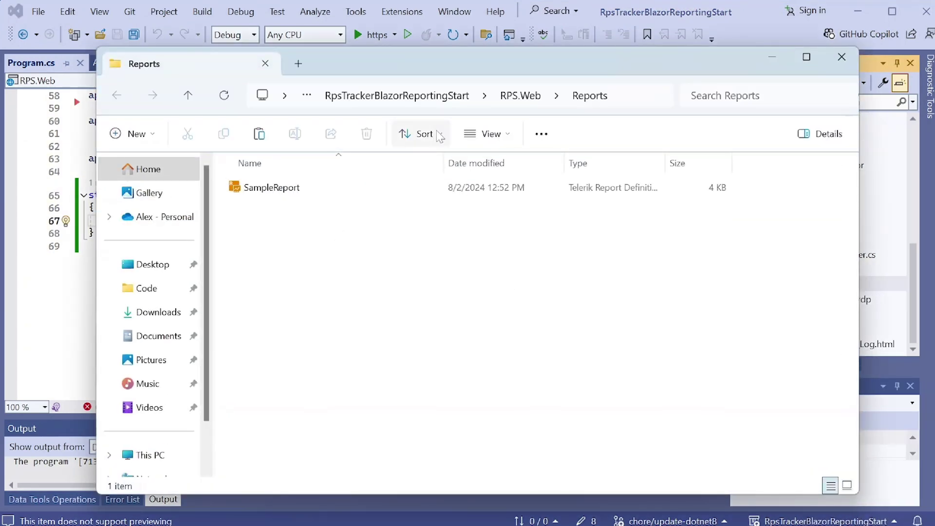
pyautogui.rightClick(288, 237)
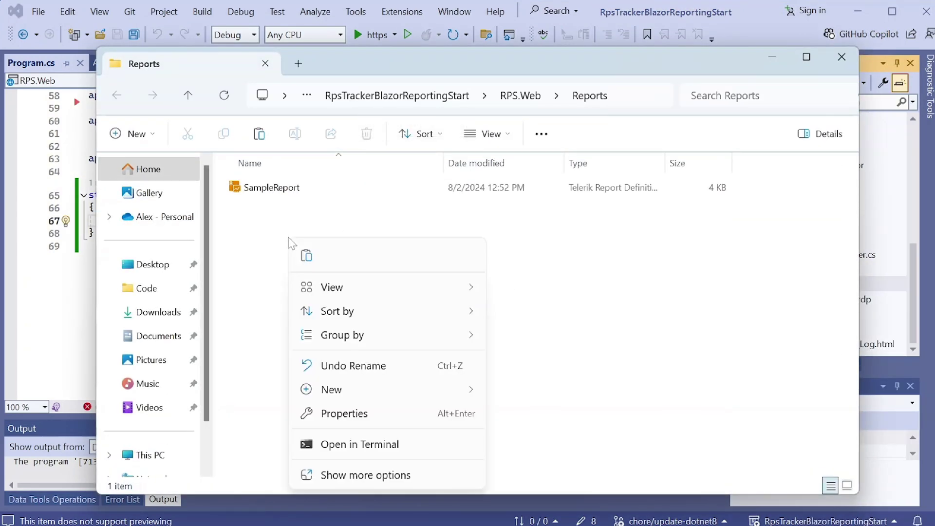
pyautogui.press('Escape')
pyautogui.hotkey('ctrl', 'v')
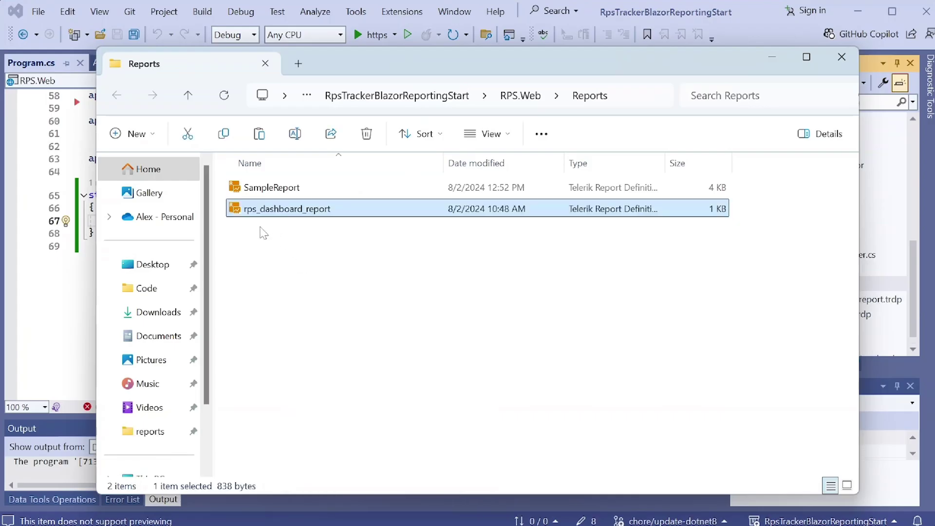
pyautogui.click(841, 57)
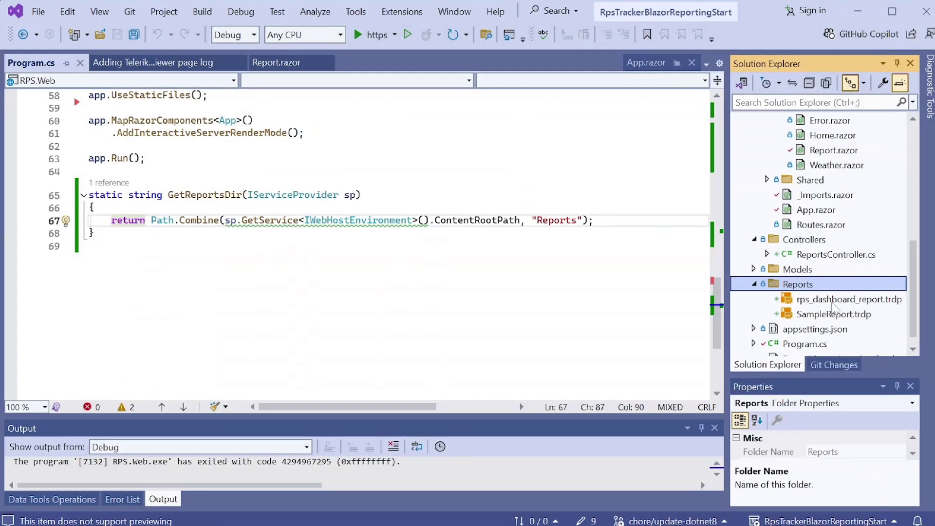
# - Set rps_dashboard_report.trdp's Build Action to Content
pyautogui.click(829, 300)
pyautogui.moveTo(850, 377); pyautogui.dragTo(849, 317)
pyautogui.scroll(-1, 856, 280)
pyautogui.click(900, 394)
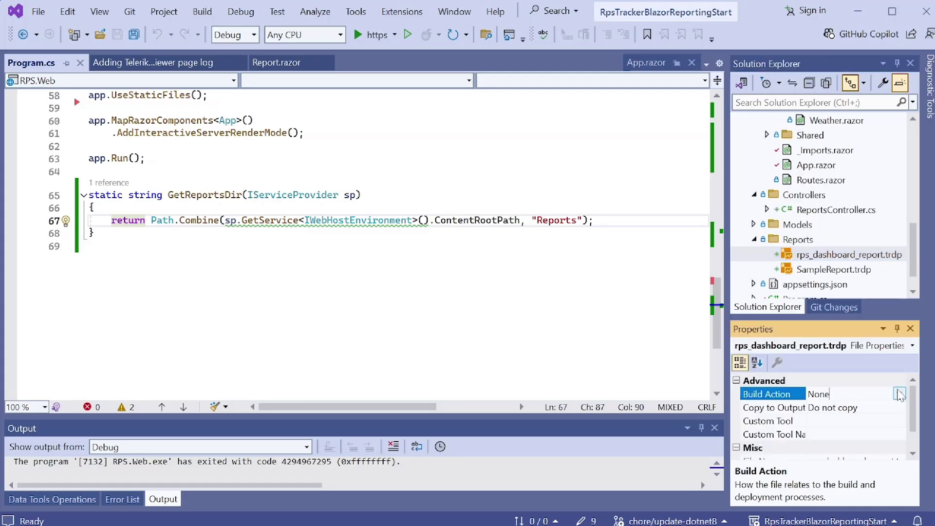
pyautogui.click(801, 499)
# - After checking SampleReport.trdp's settings, set Copy to Output Directory to Copy if newer
pyautogui.click(817, 272)
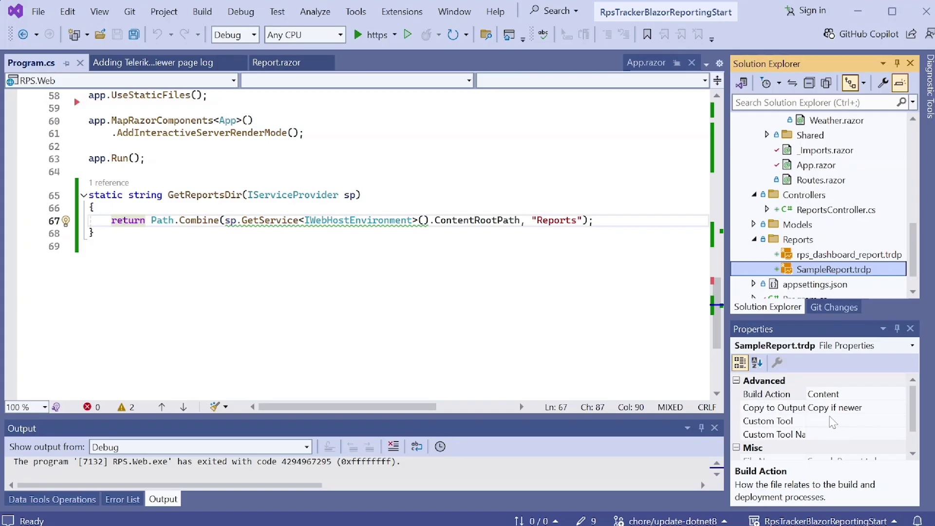
pyautogui.click(830, 259)
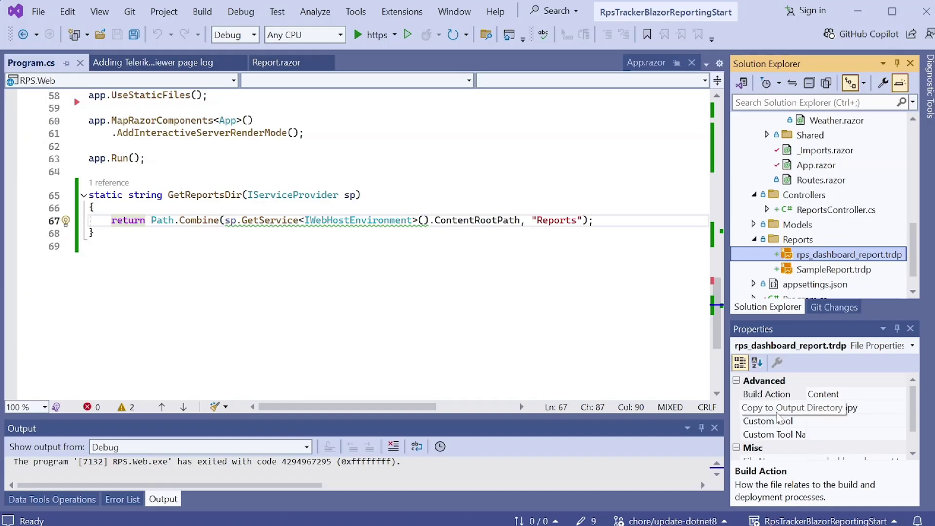
pyautogui.click(884, 409)
pyautogui.click(899, 407)
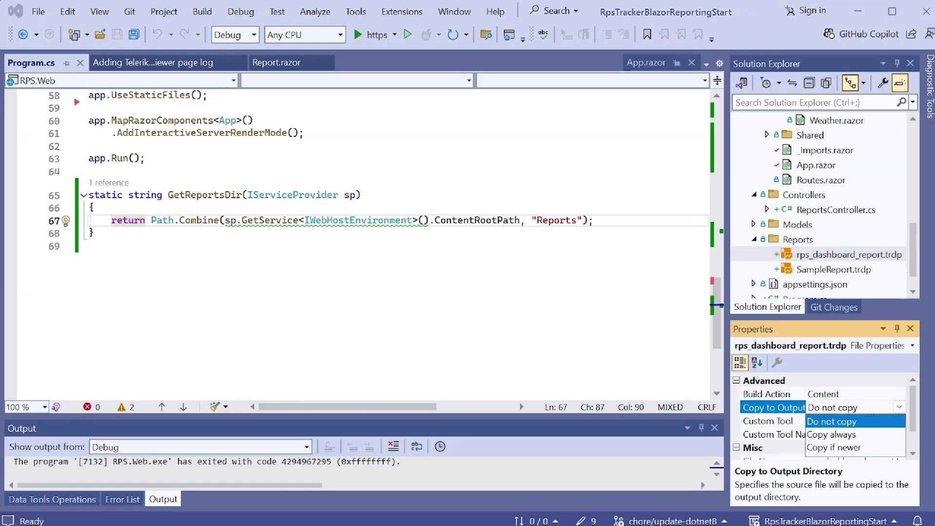
pyautogui.click(847, 447)
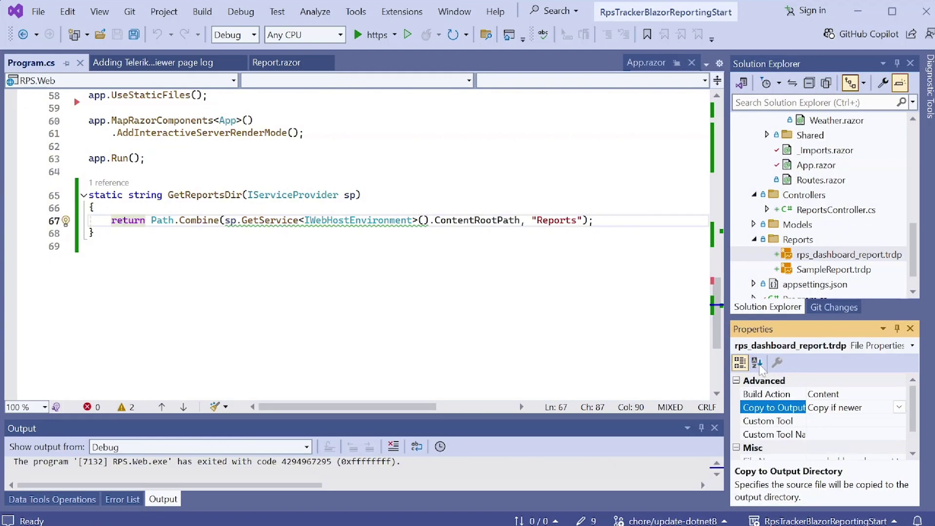
# - Reopen Report.razor in the editor
pyautogui.click(681, 247)
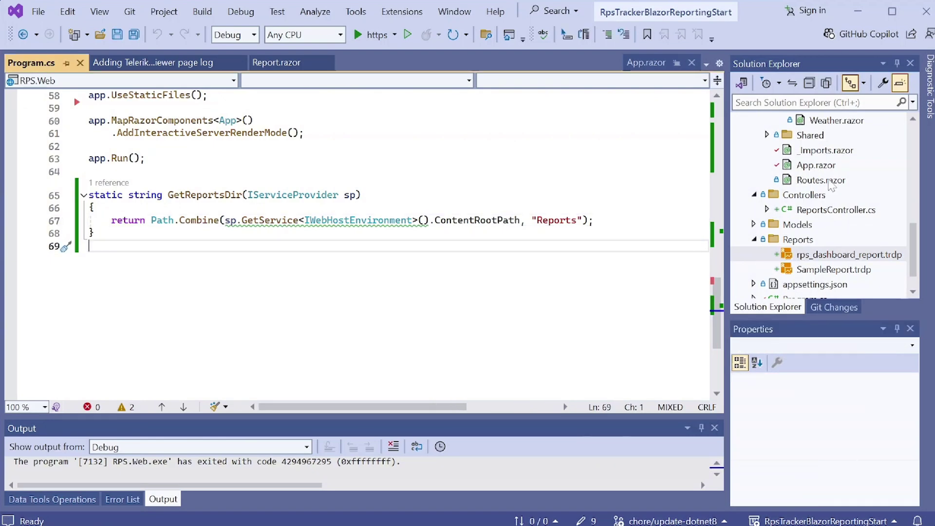
pyautogui.scroll(3, 830, 187)
pyautogui.doubleClick(830, 239)
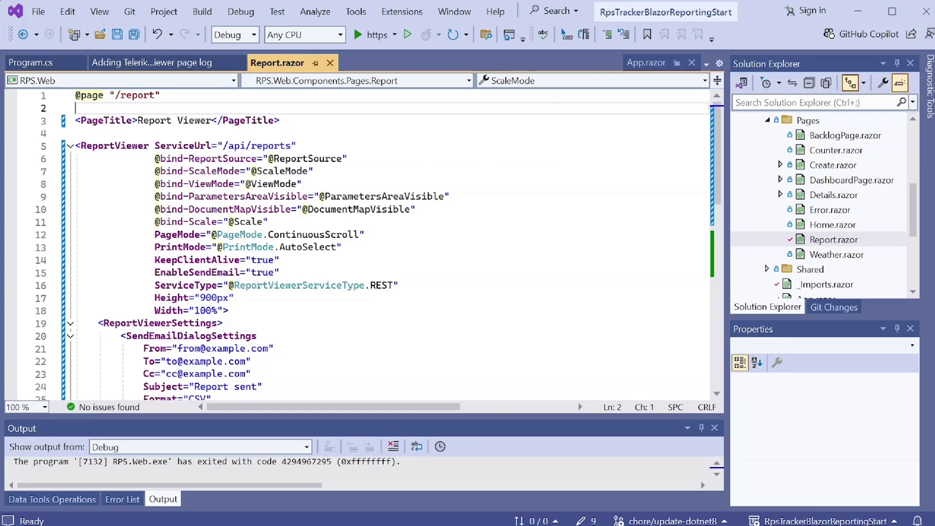
# - In Report.razor's ReportSourceOptions string, replace SampleReport with rps_dashboard_report
pyautogui.click(280, 158)
pyautogui.scroll(-8, 360, 244)
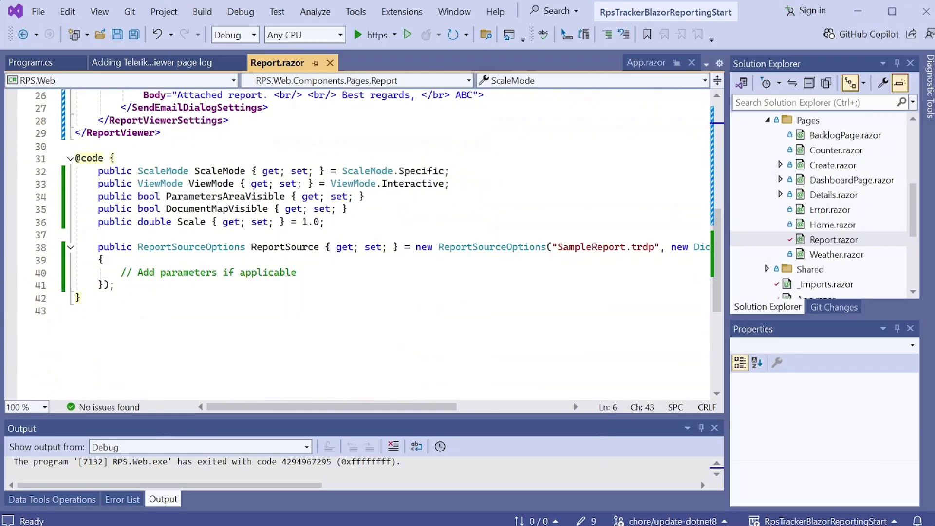
pyautogui.hscroll(6, 360, 244)
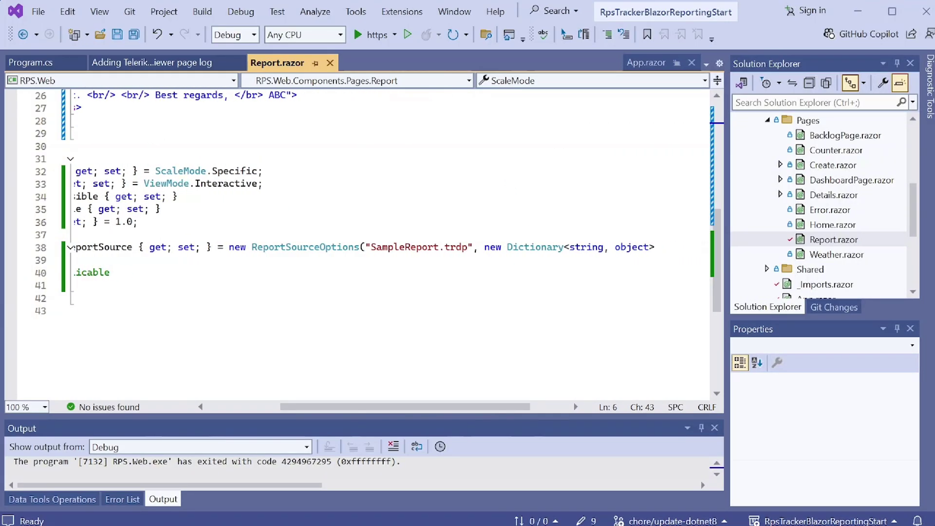
pyautogui.moveTo(914, 218); pyautogui.dragTo(913, 259)
pyautogui.doubleClick(402, 247)
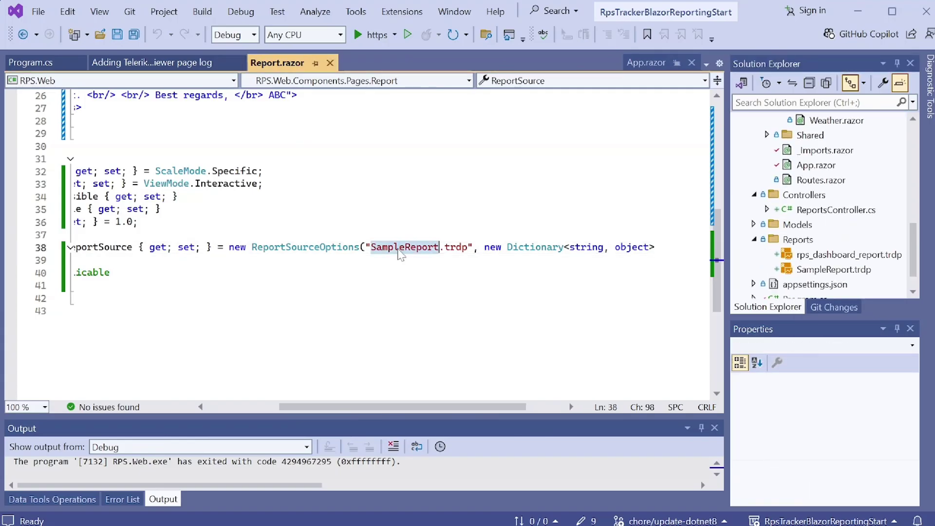
pyautogui.write('rps_dashboard')
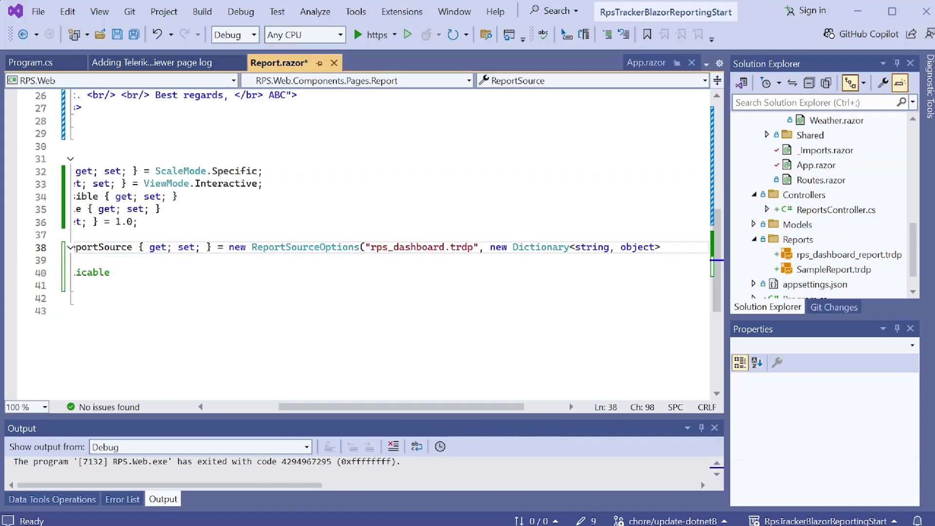
pyautogui.write('_report')
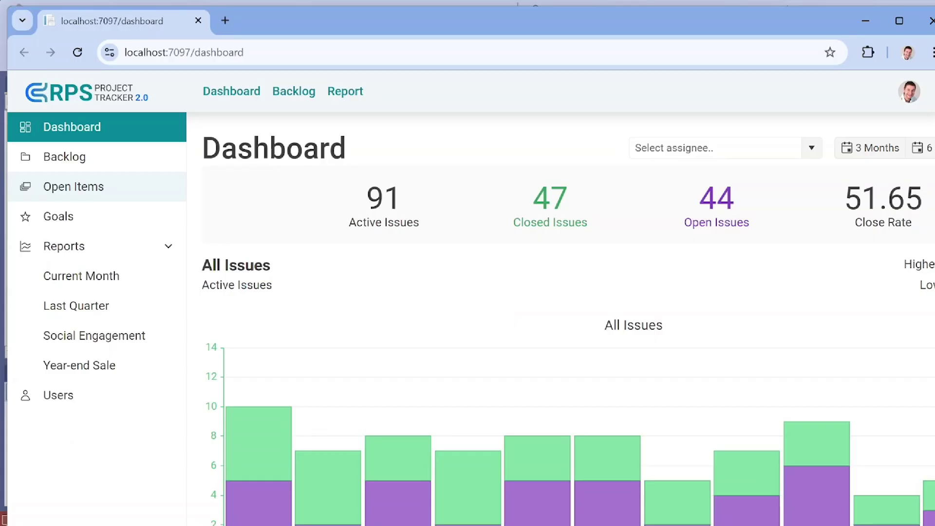
# - Check the My RPS Dashboard report on the app's Report page, then stop debugging in Visual Studio
pyautogui.click(347, 93)
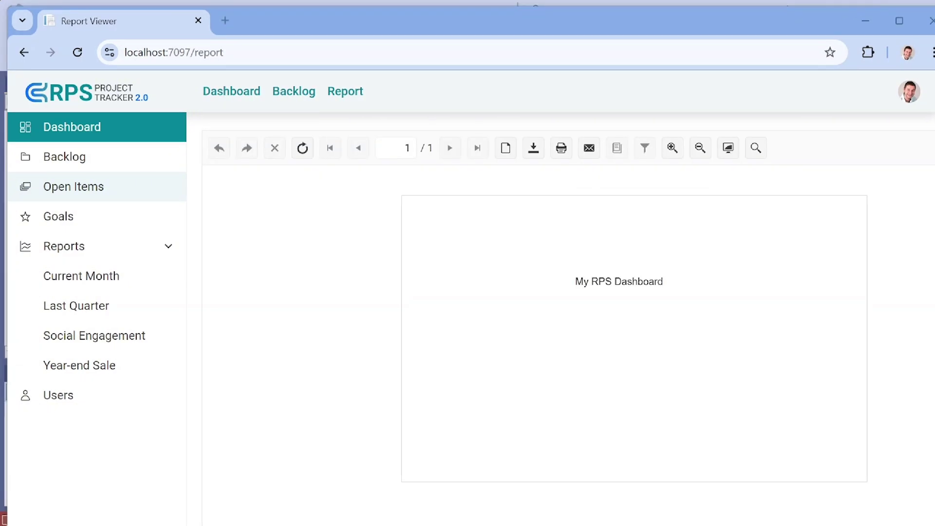
pyautogui.moveTo(576, 285); pyautogui.dragTo(655, 282)
pyautogui.click(671, 283)
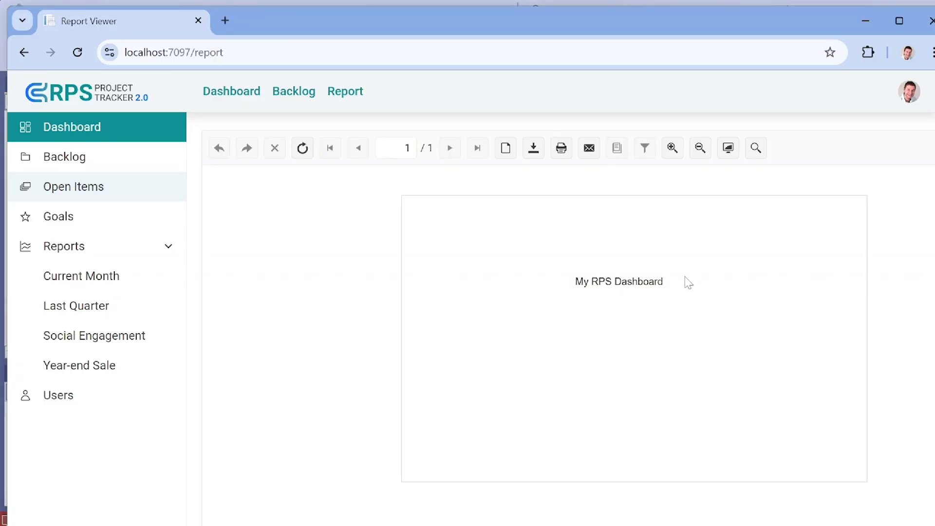
pyautogui.hotkey('alt', 'Tab')
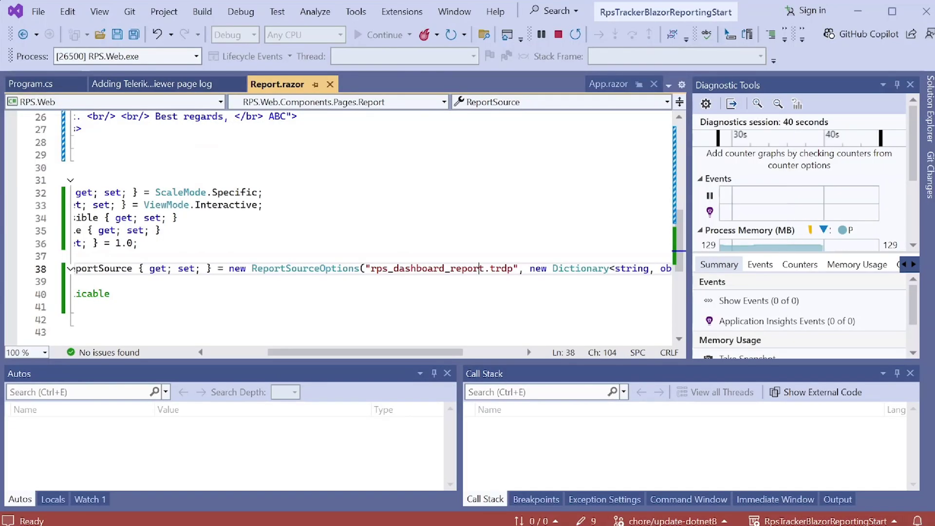
pyautogui.click(558, 34)
# - Open rps_dashboard_report.trdp in the designer and append '2' to the My RPS Dashboard title text box
pyautogui.doubleClick(834, 261)
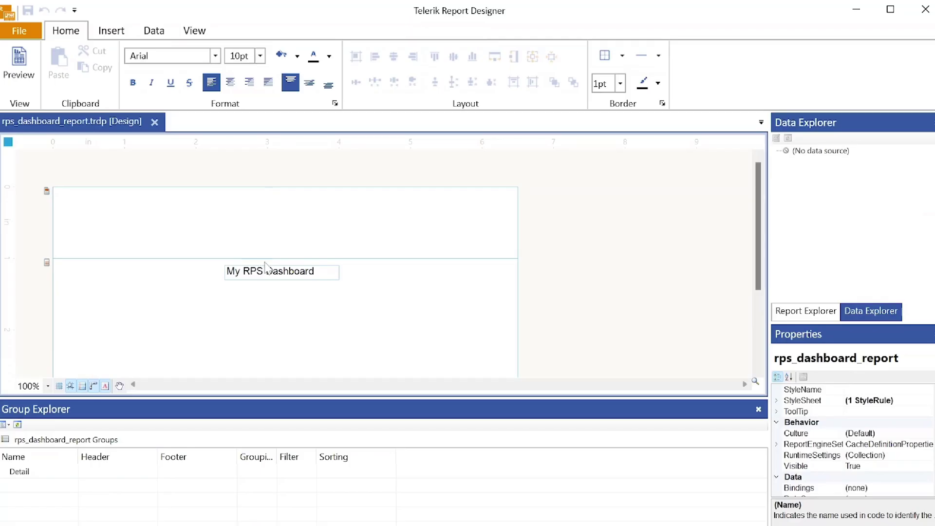
pyautogui.doubleClick(264, 270)
pyautogui.press('Escape')
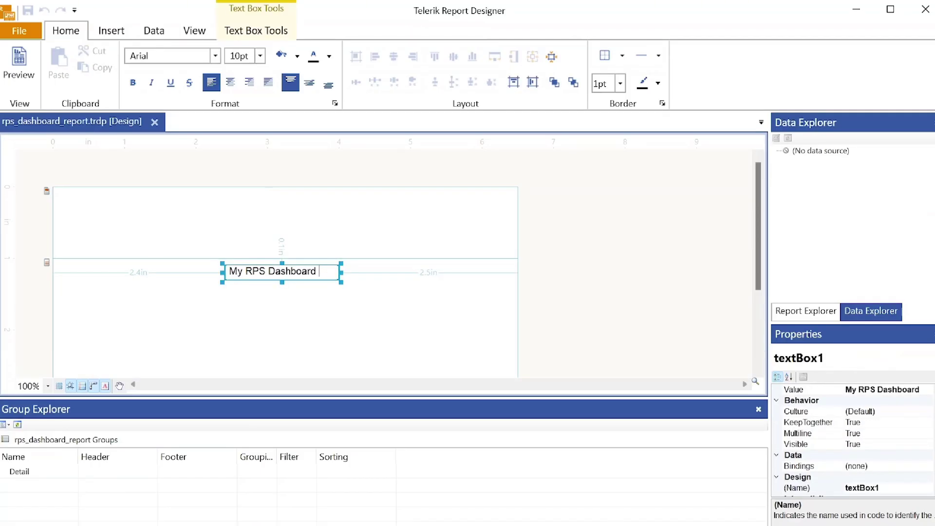
pyautogui.click(318, 271)
pyautogui.write('2')
pyautogui.click(555, 288)
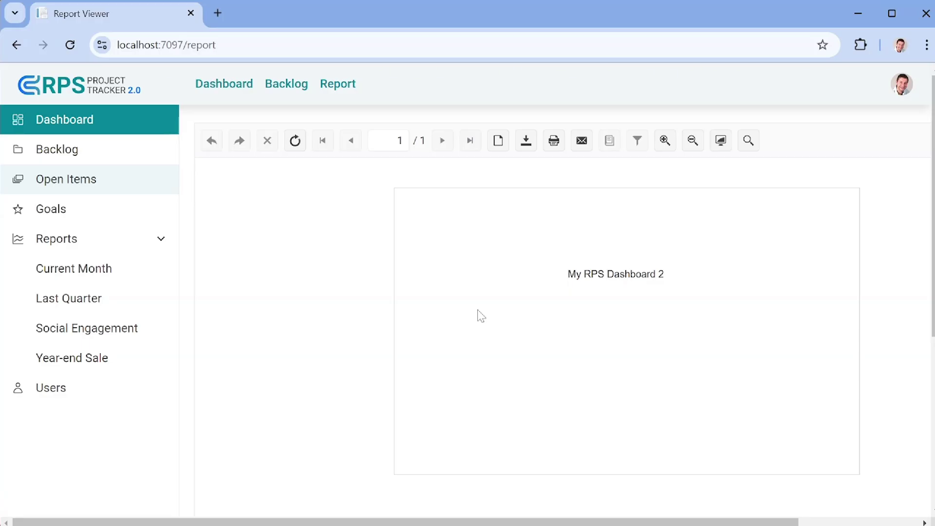
# - Close Chrome to end the debug session and bring up rps_dashboard_report.trdp's context menu
pyautogui.click(925, 13)
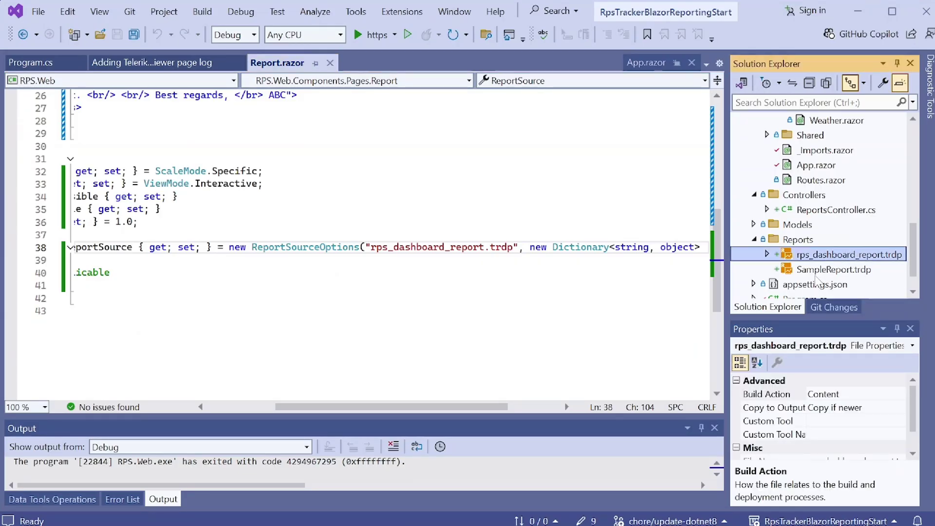
pyautogui.rightClick(824, 258)
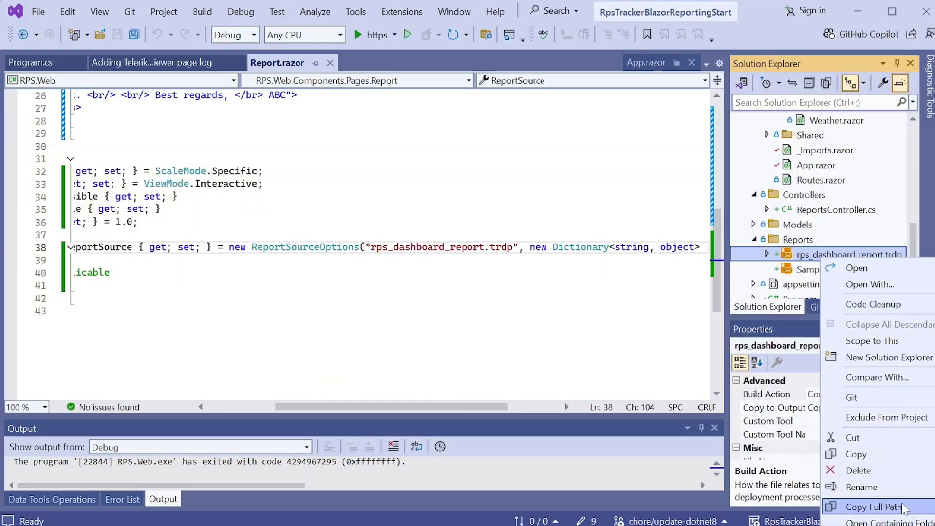
# - Copy the report's full path, open its containing Reports folder, and launch rps_dashboard_report in the designer
pyautogui.click(806, 258)
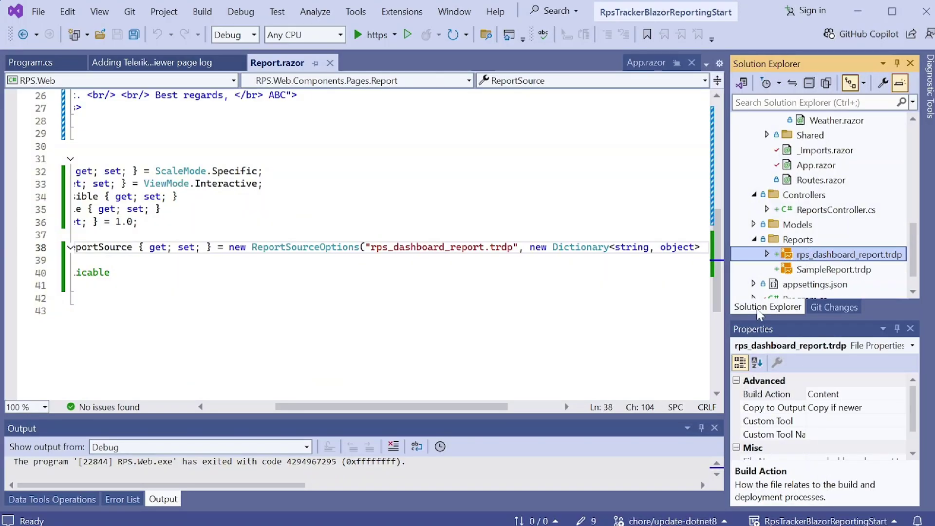
pyautogui.rightClick(846, 256)
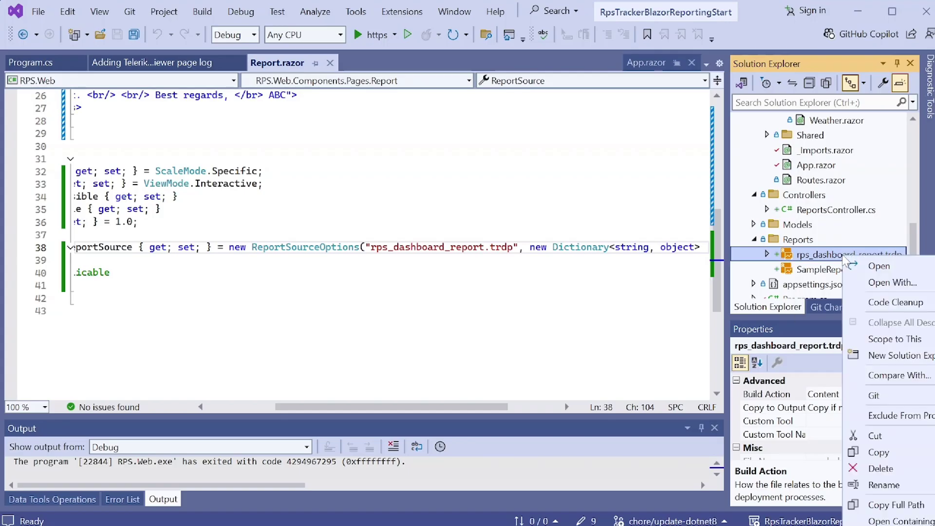
pyautogui.click(923, 521)
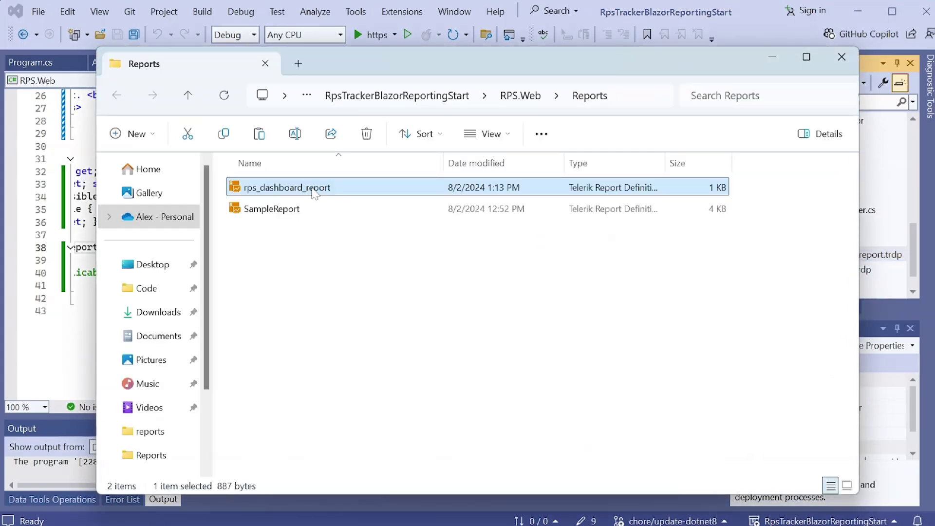
pyautogui.doubleClick(312, 188)
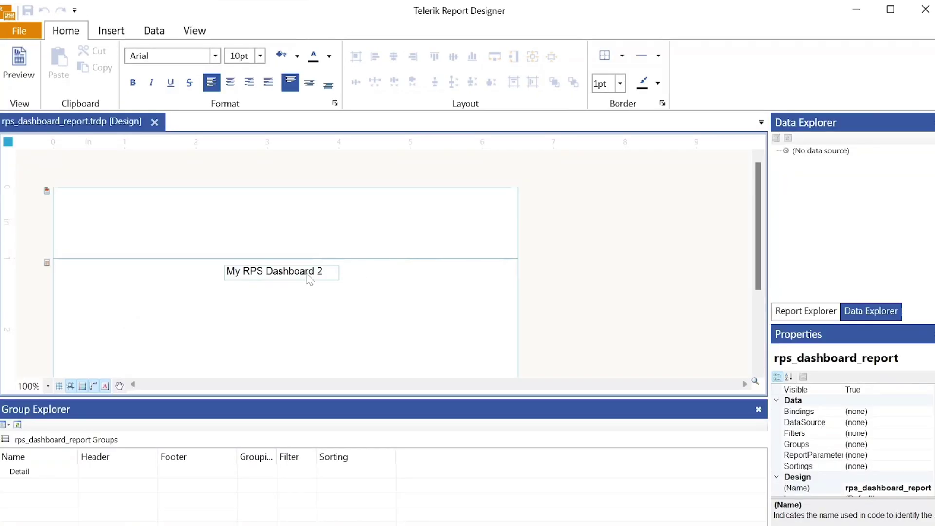
# - Delete the My RPS Dashboard 2 text box (textBox1) and open the Insert tab's Table dropdown
pyautogui.click(294, 272)
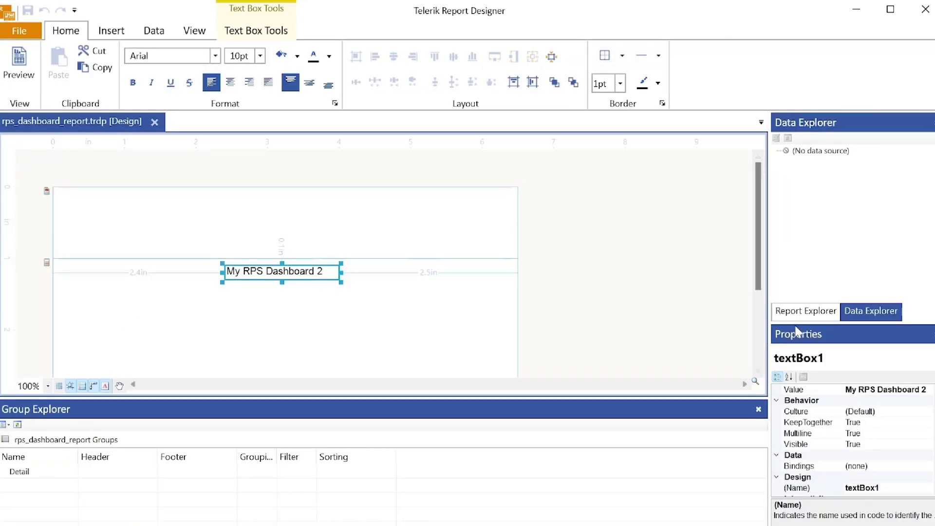
pyautogui.click(811, 314)
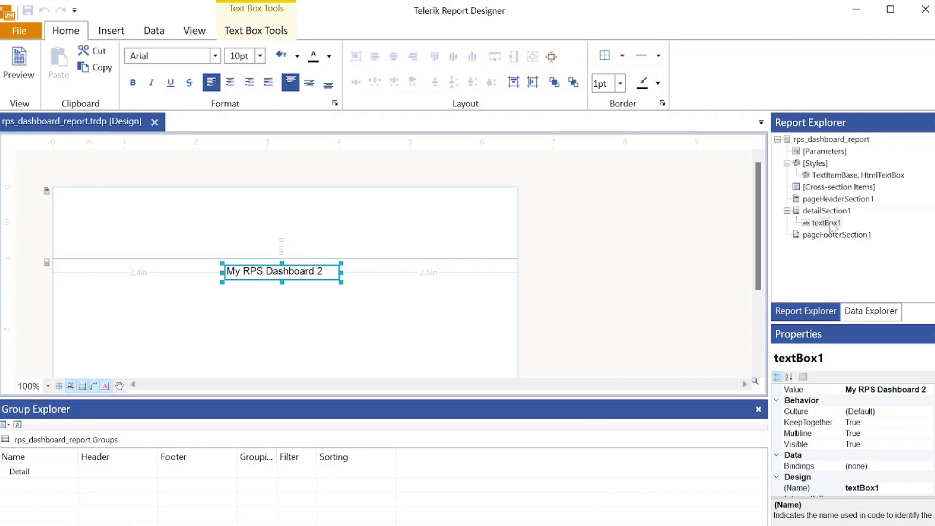
pyautogui.rightClick(830, 223)
pyautogui.click(864, 368)
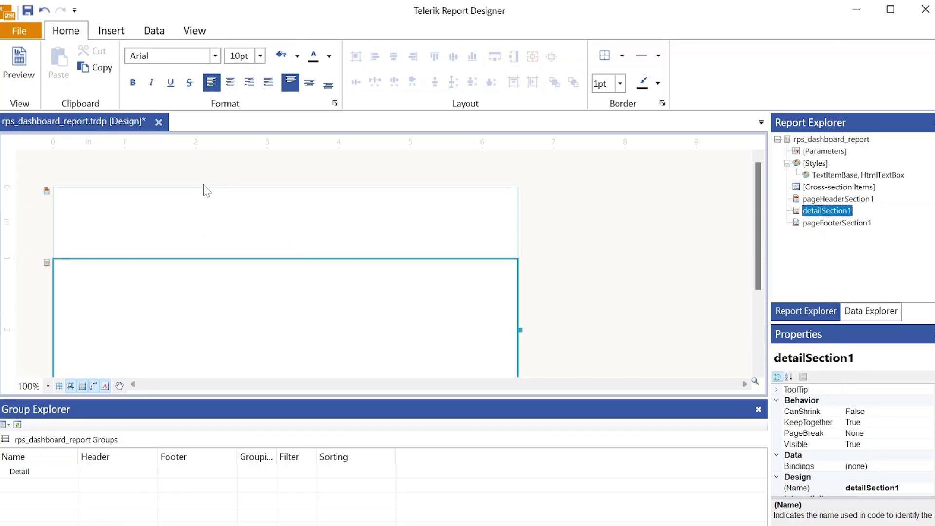
pyautogui.click(114, 36)
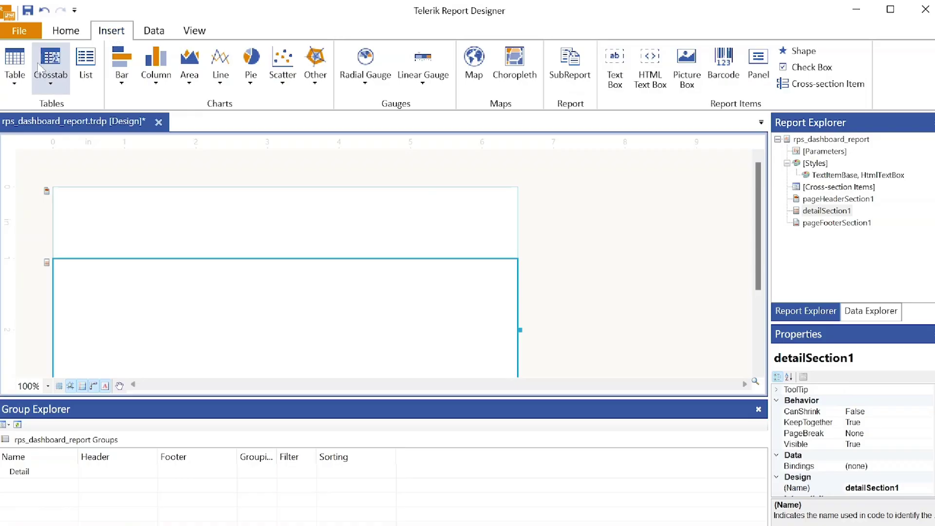
pyautogui.click(13, 68)
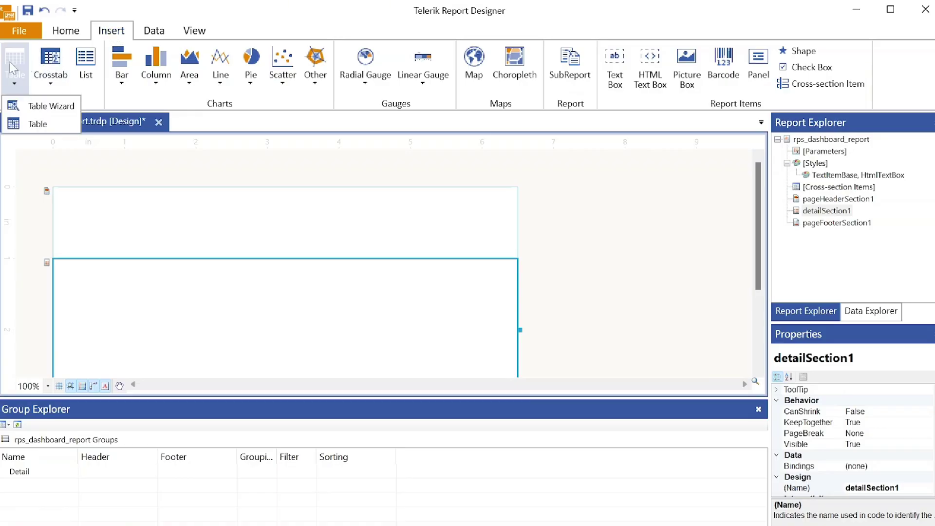
# - Launch the Table Wizard and add a new SQL Data Source named rpsItems
pyautogui.click(62, 107)
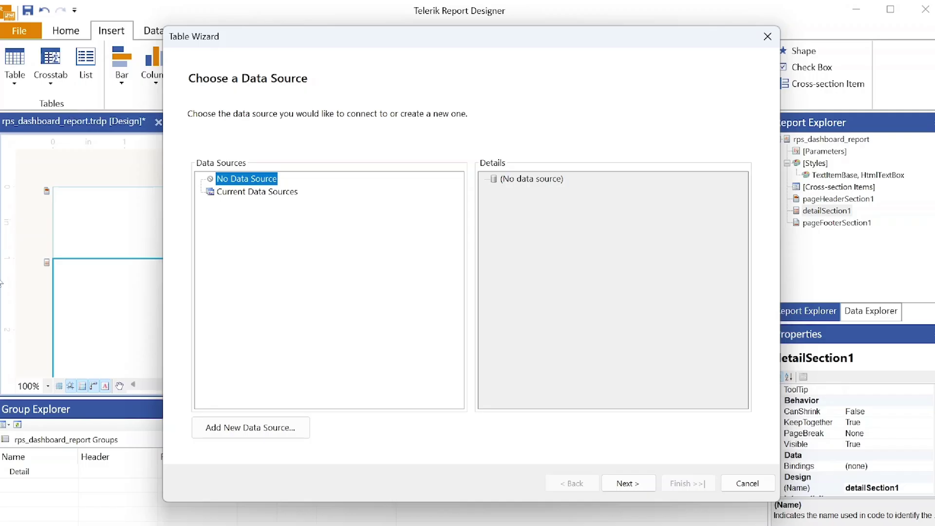
pyautogui.click(250, 427)
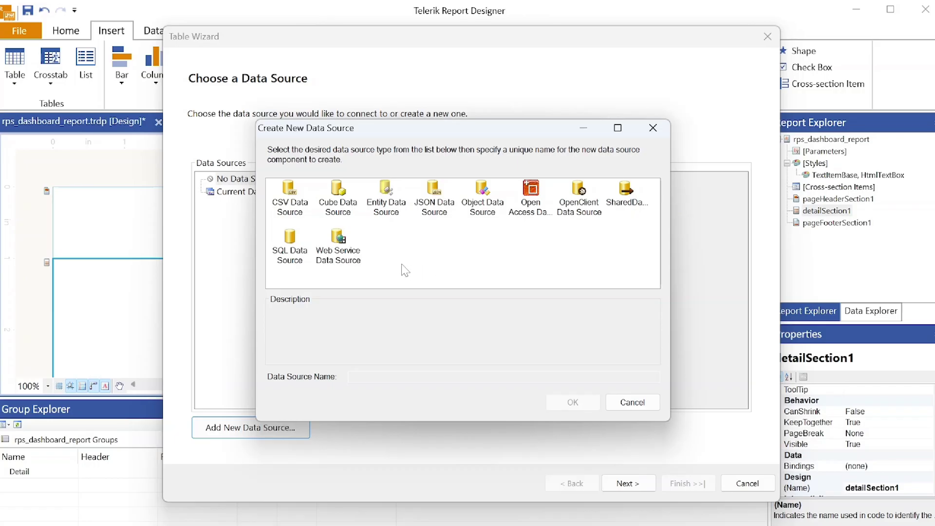
pyautogui.click(291, 251)
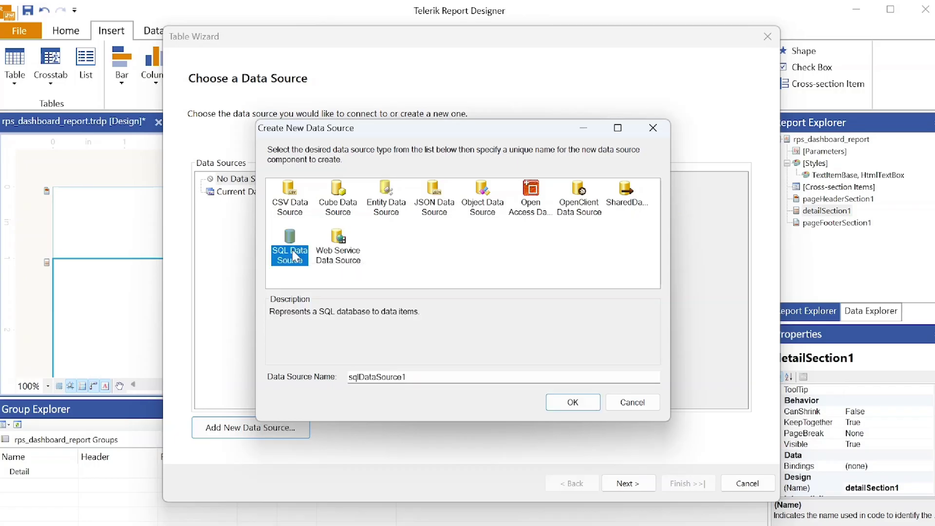
pyautogui.press('Tab')
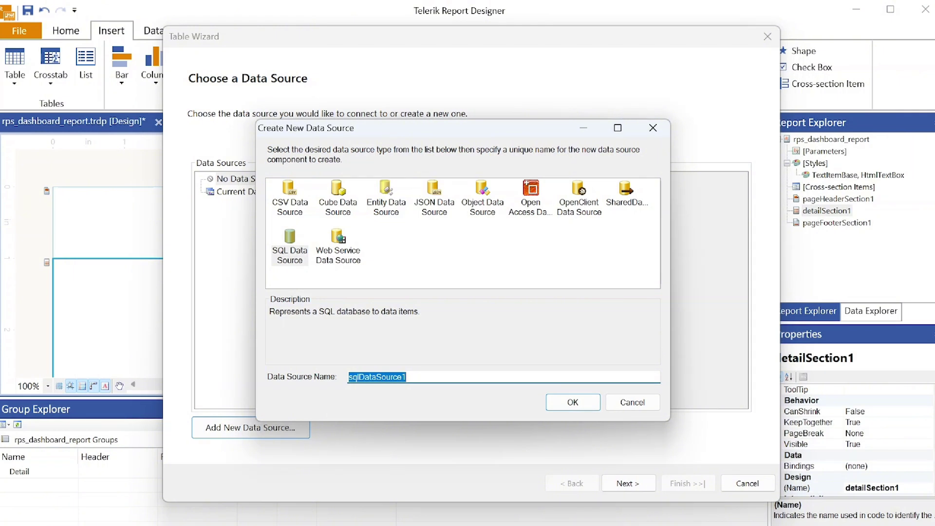
pyautogui.write('rpsItems')
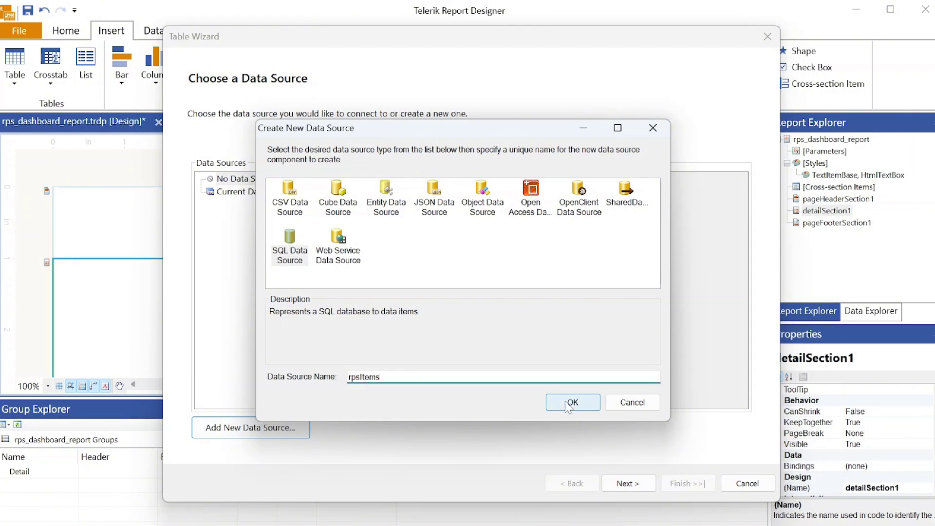
pyautogui.click(571, 402)
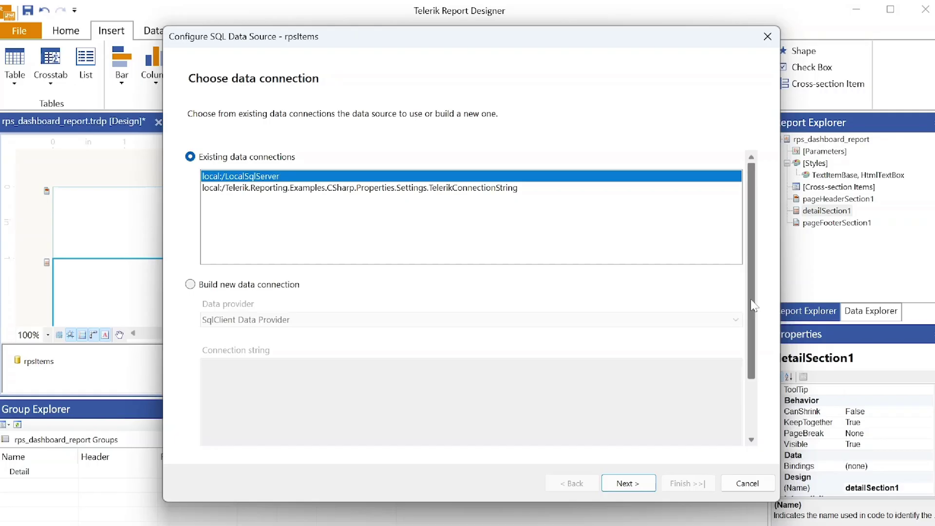
# - Choose Build new data connection for rpsItems and place the cursor in the Connection string box
pyautogui.moveTo(751, 305); pyautogui.dragTo(752, 363)
pyautogui.click(190, 210)
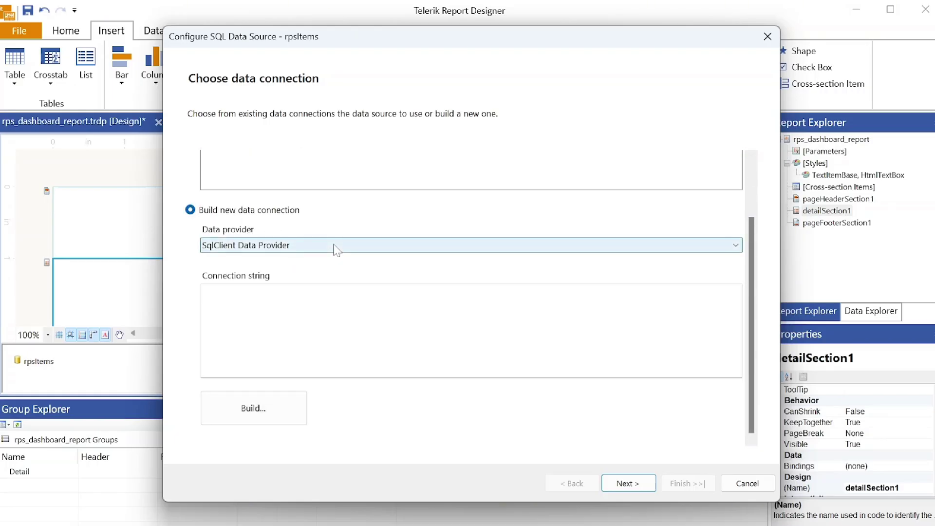
pyautogui.click(332, 316)
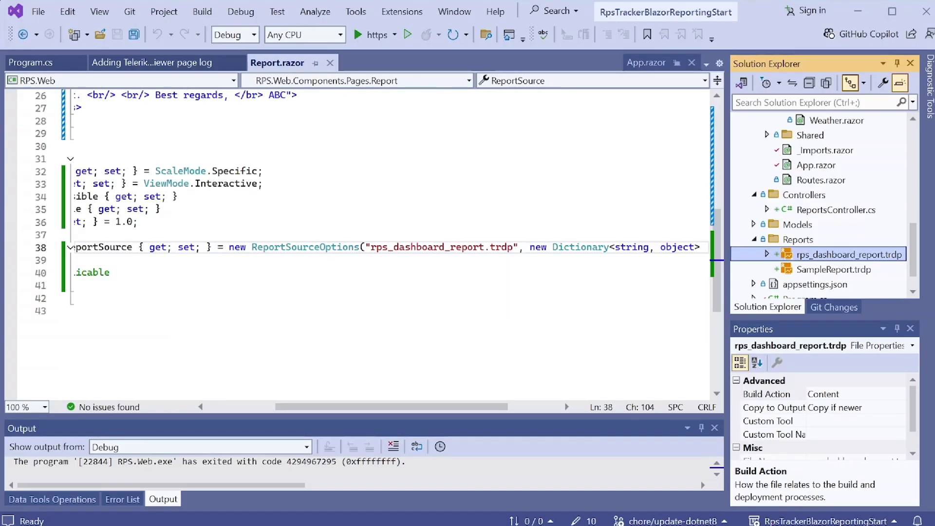
# - In SQL Server Object Explorer, expand SQLEXPRESS > Databases and open the RPS database's properties
pyautogui.click(99, 11)
pyautogui.press('Escape')
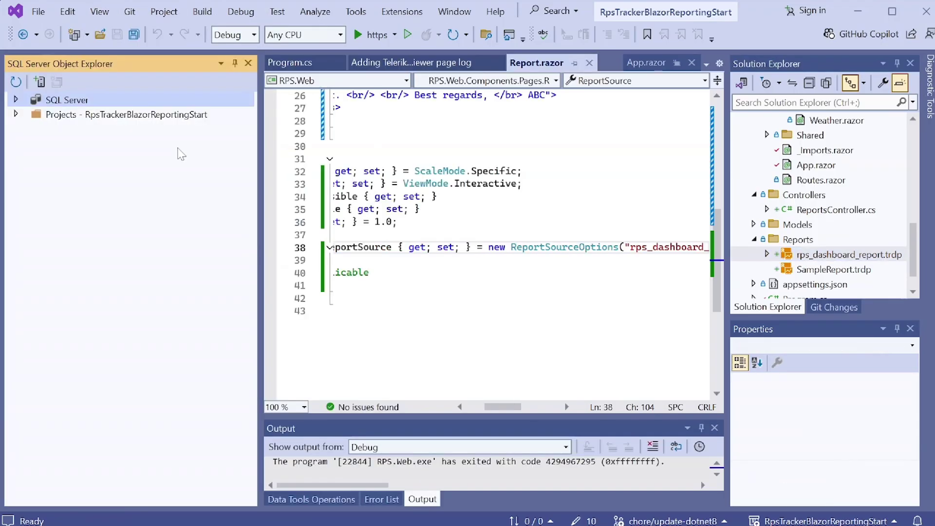
pyautogui.click(32, 129)
pyautogui.click(30, 128)
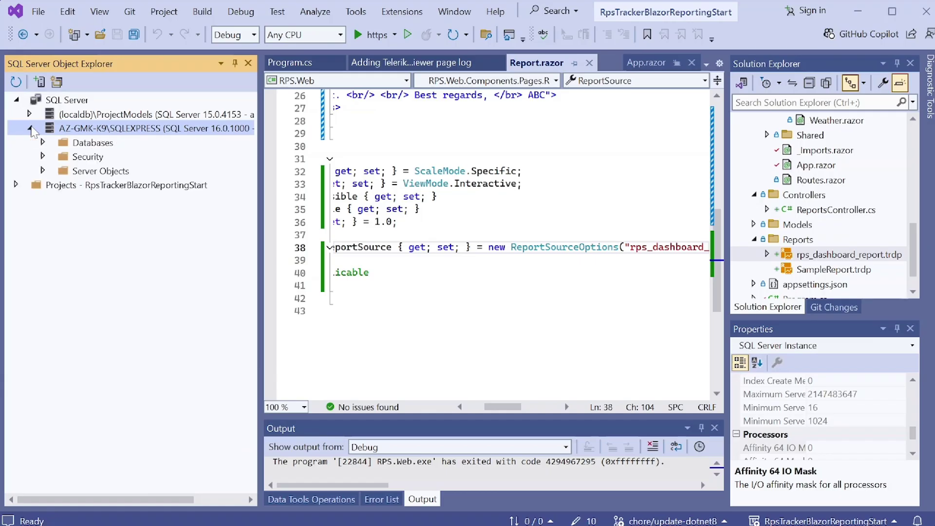
pyautogui.click(43, 142)
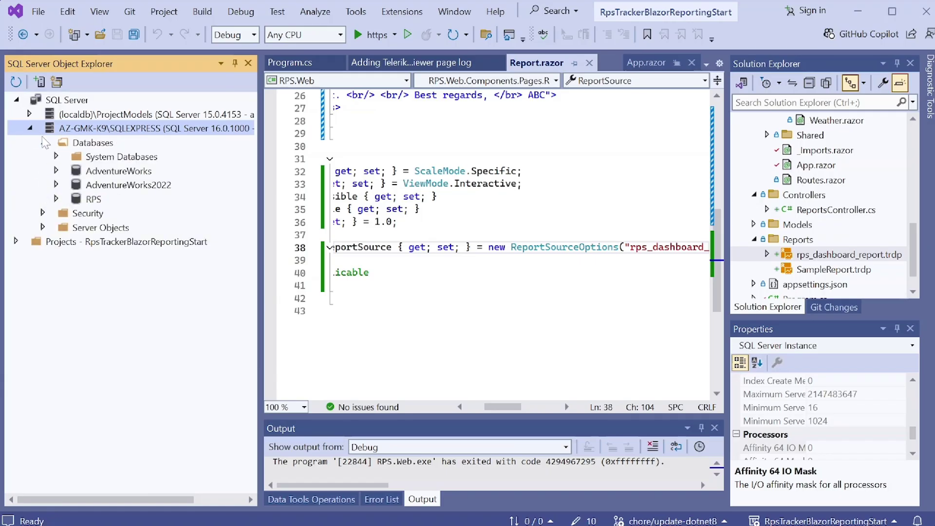
pyautogui.click(95, 200)
pyautogui.rightClick(92, 203)
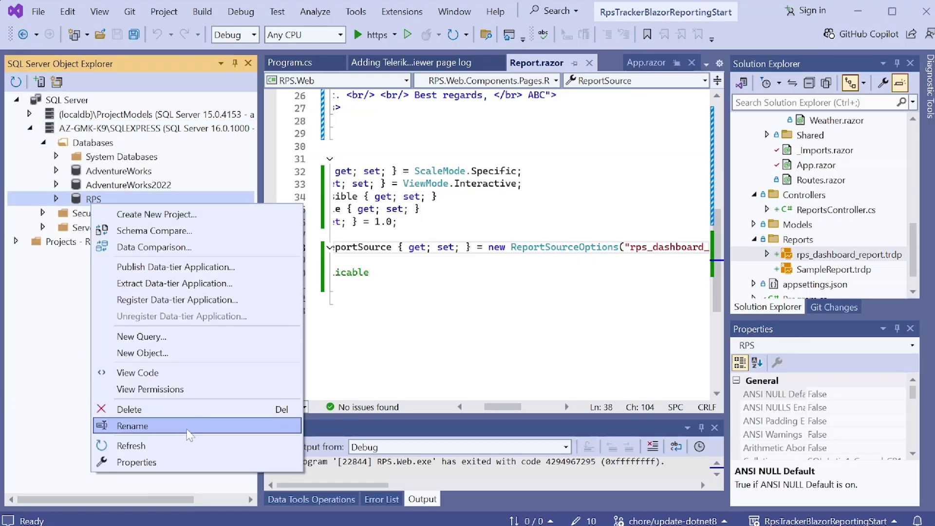
pyautogui.click(136, 462)
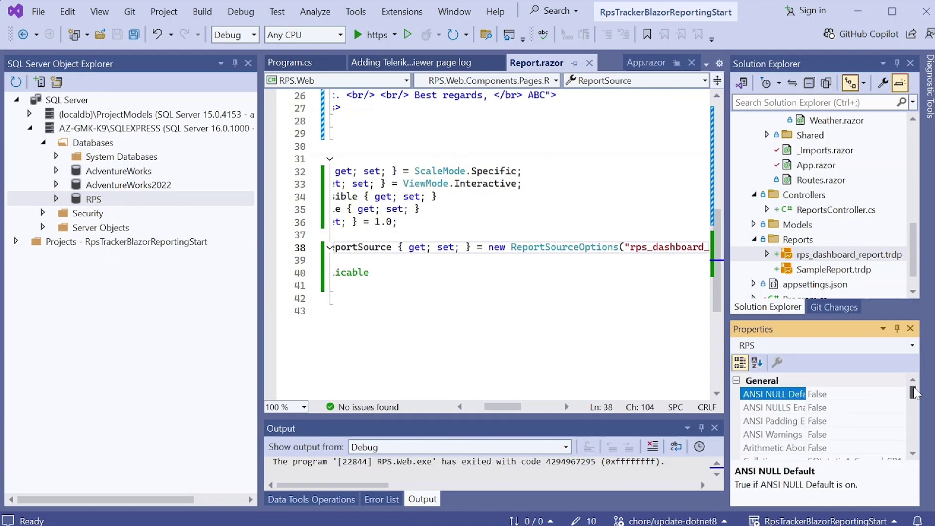
# - Select and copy the RPS database's Connection string property value
pyautogui.scroll(-2, 913, 393)
pyautogui.click(830, 434)
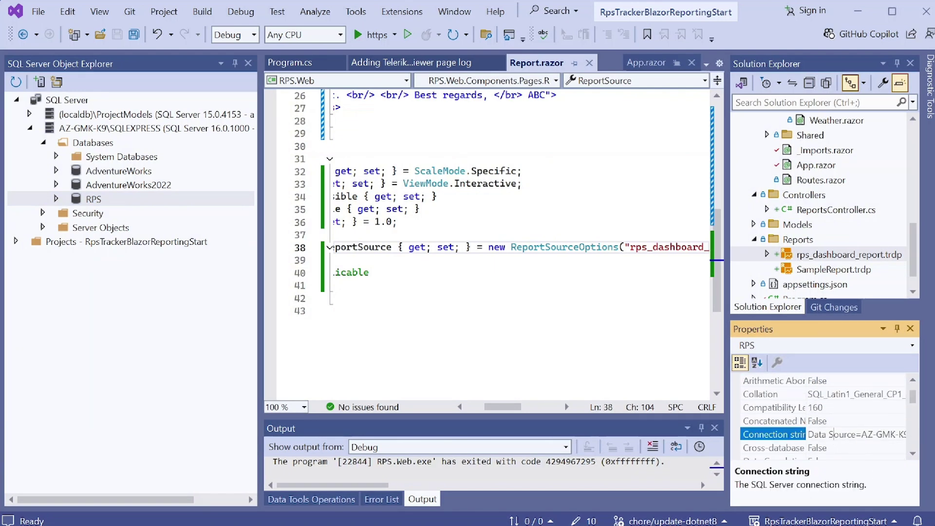
pyautogui.moveTo(831, 434); pyautogui.dragTo(904, 434)
pyautogui.rightClick(845, 434)
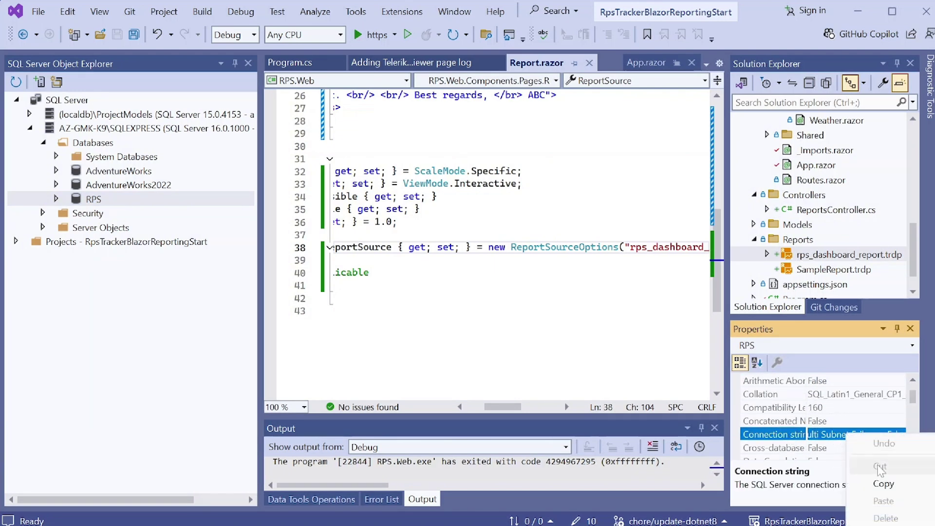
pyautogui.click(883, 484)
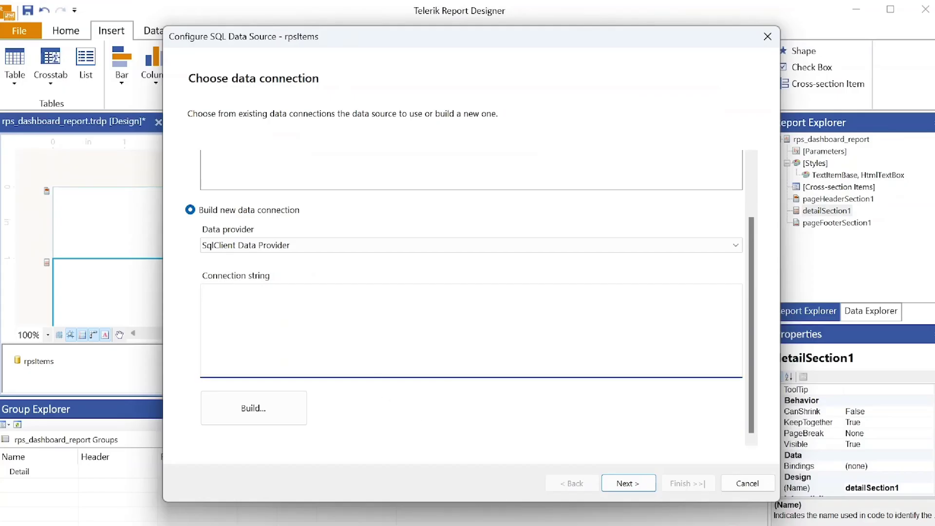
# - Paste the RPS connection string, cut it off before Trust Server Certificate, and keep shared alias RPS
pyautogui.rightClick(256, 314)
pyautogui.click(271, 378)
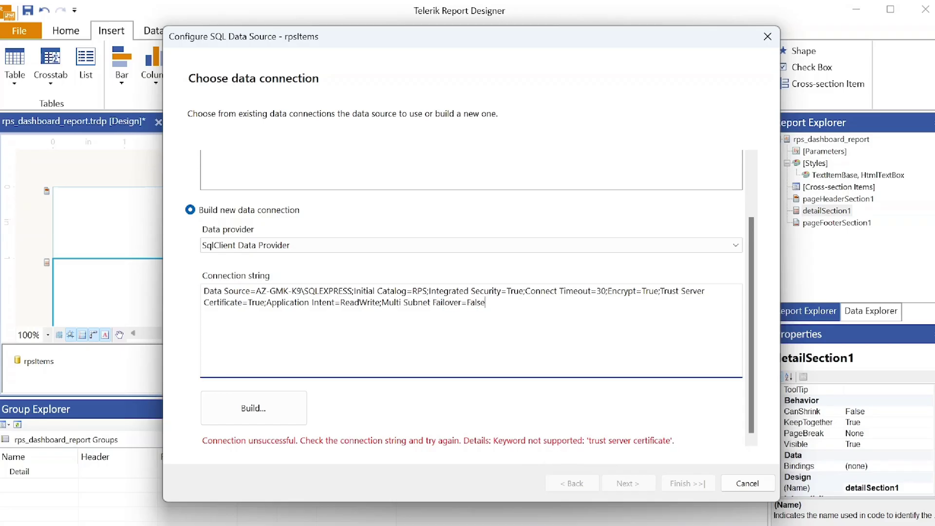
pyautogui.moveTo(486, 303); pyautogui.dragTo(659, 292)
pyautogui.press('Delete')
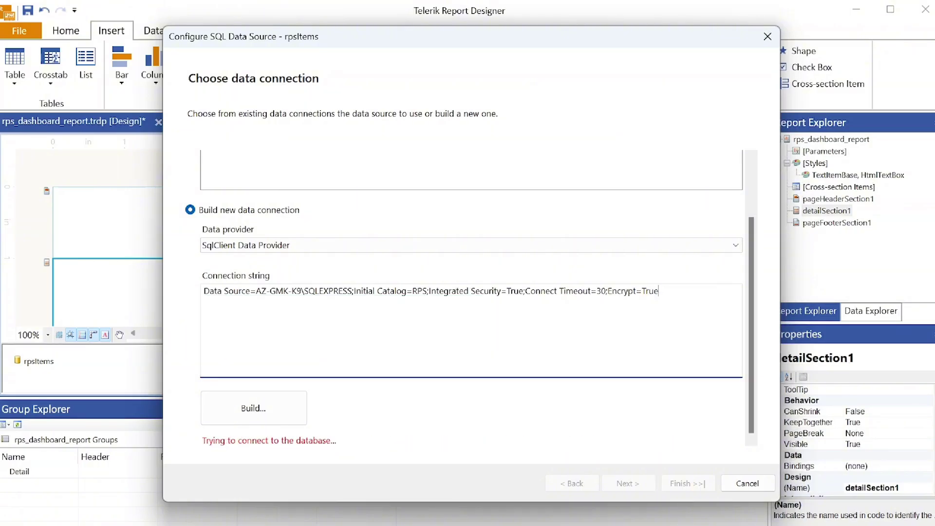
pyautogui.write(';')
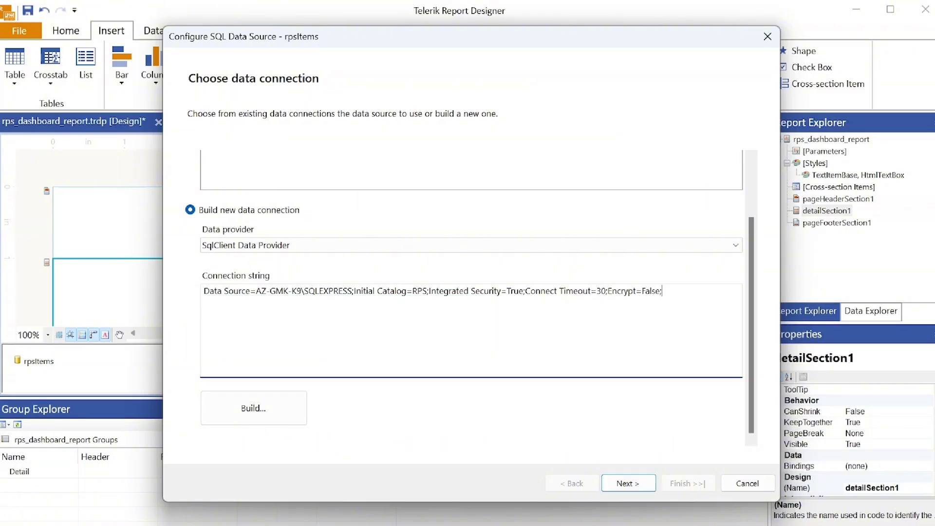
pyautogui.click(629, 483)
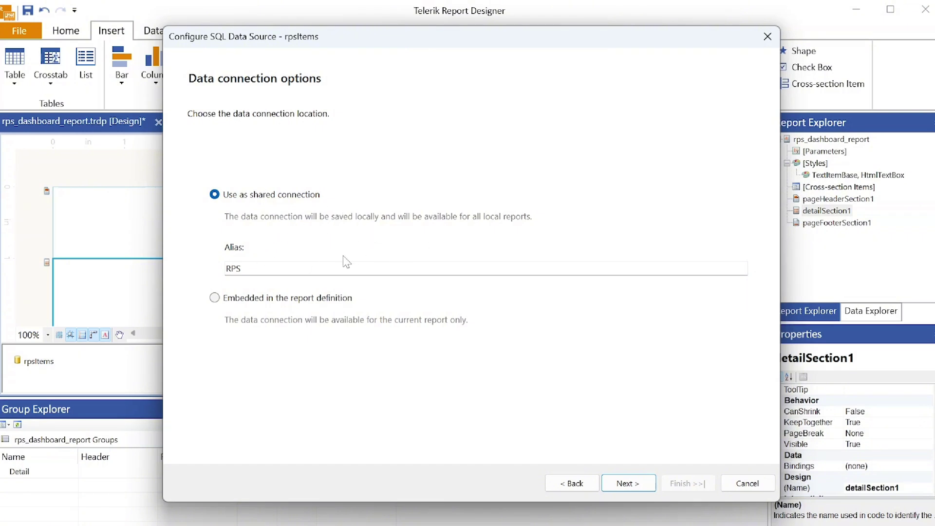
pyautogui.click(628, 483)
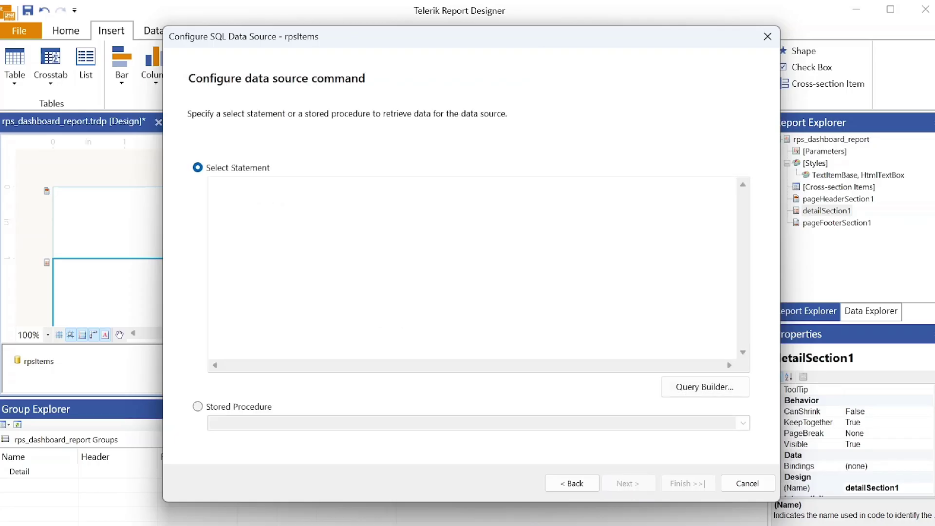
# - Try the stored procedure option, find the list empty, and switch to a select statement
pyautogui.click(249, 408)
pyautogui.click(743, 424)
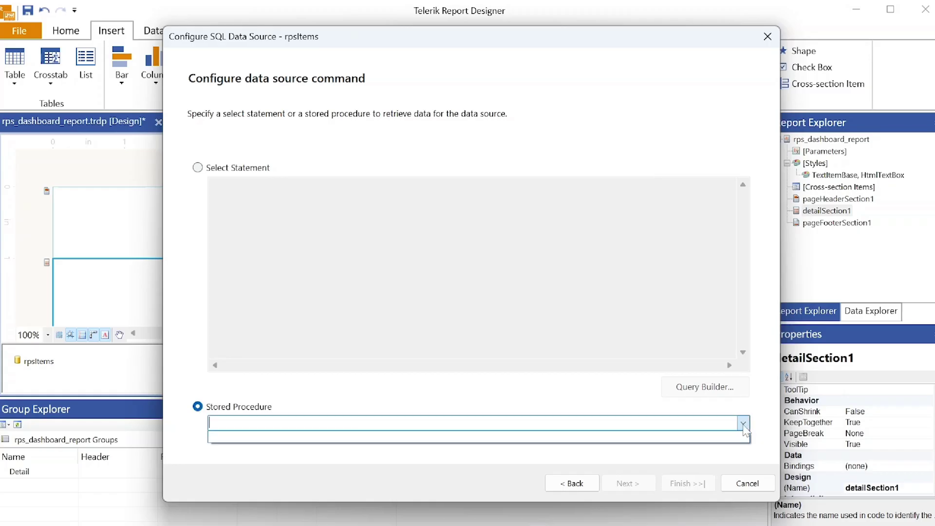
pyautogui.click(198, 168)
pyautogui.click(198, 168)
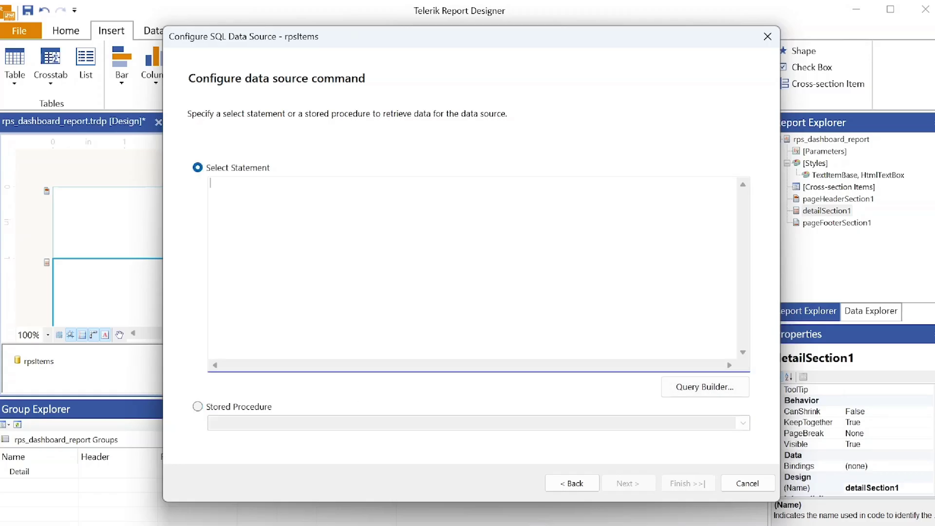
# - In the Query Designer, include all PtItems columns from the default schema and confirm the query
pyautogui.click(707, 388)
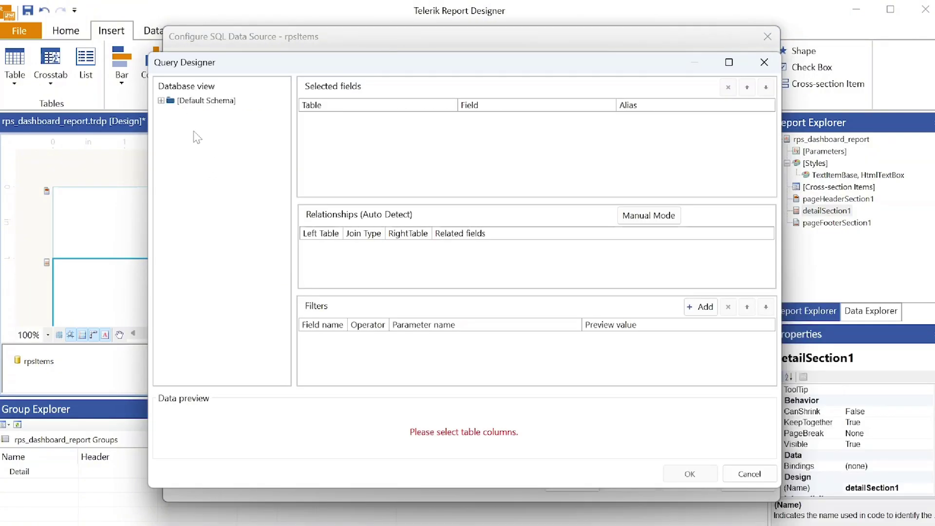
pyautogui.click(161, 100)
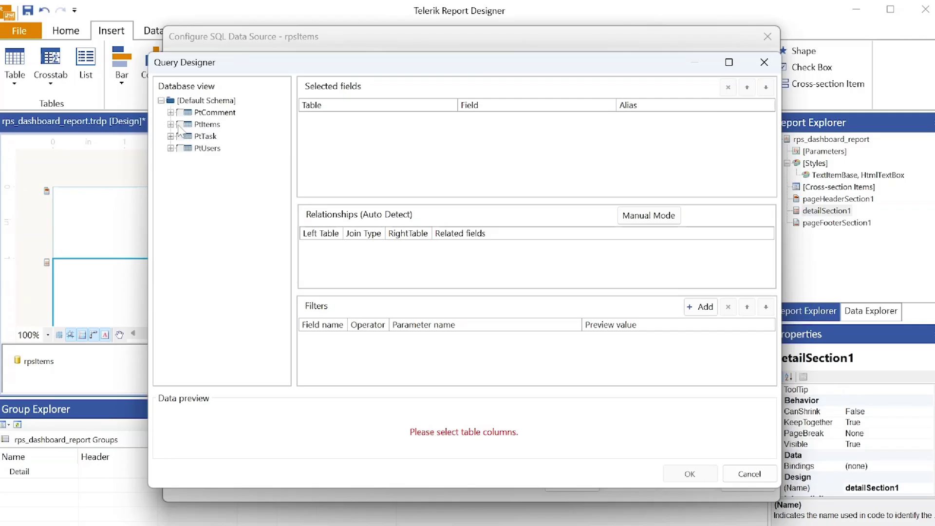
pyautogui.click(171, 125)
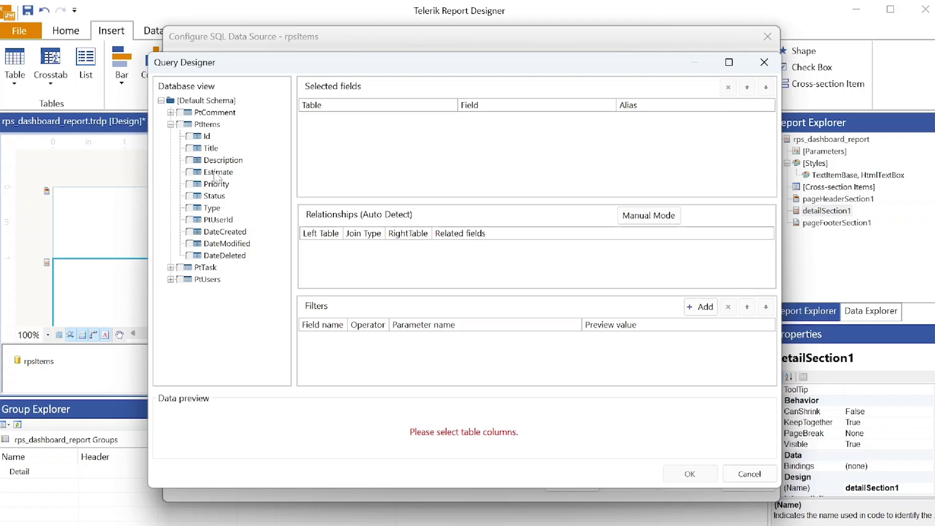
pyautogui.click(180, 124)
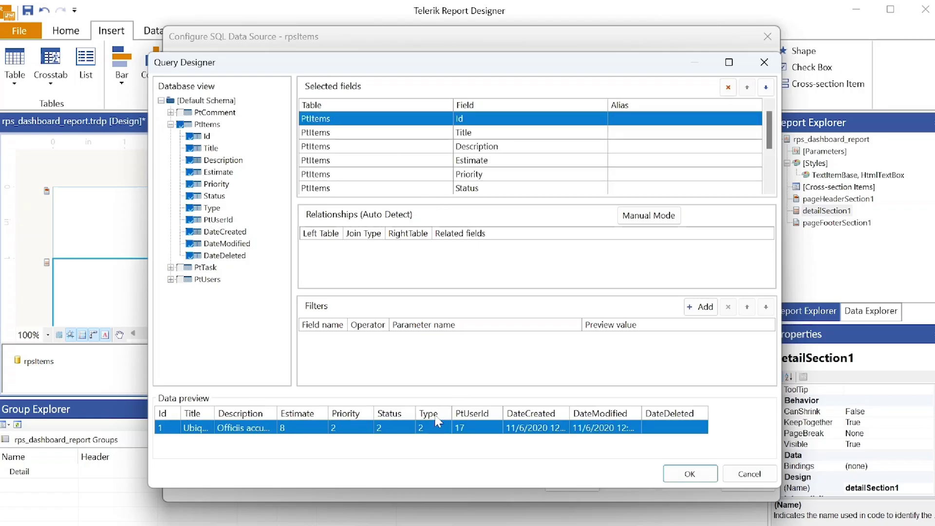
pyautogui.click(689, 476)
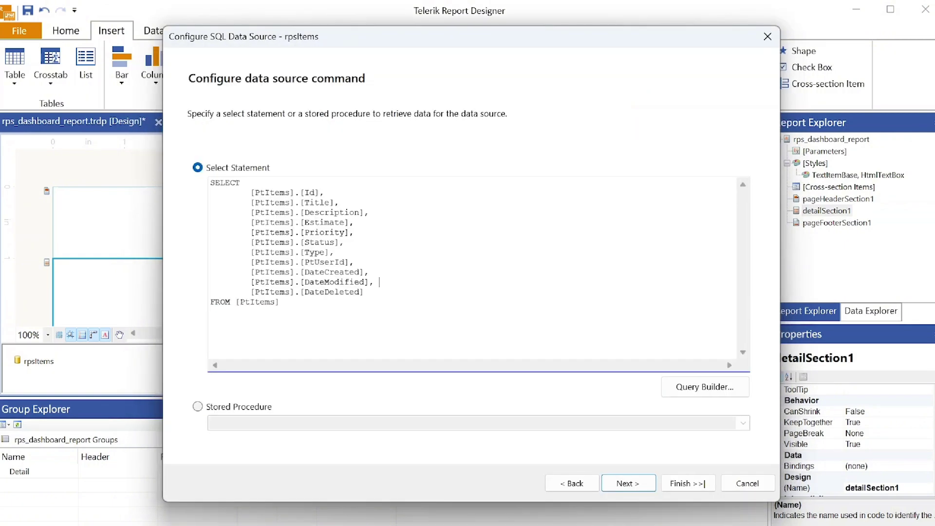
# - Preview the generated SQL query's 10 item rows and save the rpsItems data source
pyautogui.moveTo(283, 303); pyautogui.dragTo(210, 181)
pyautogui.click(379, 281)
pyautogui.click(624, 484)
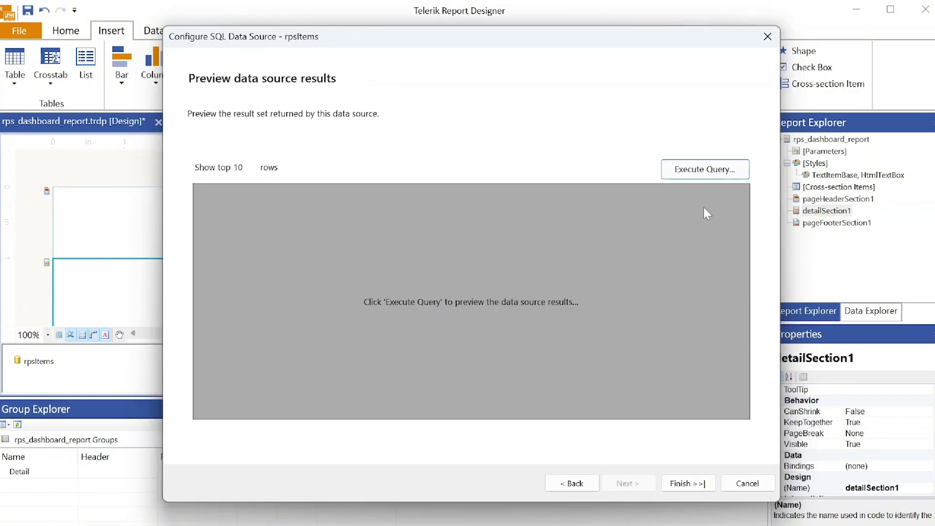
pyautogui.click(704, 171)
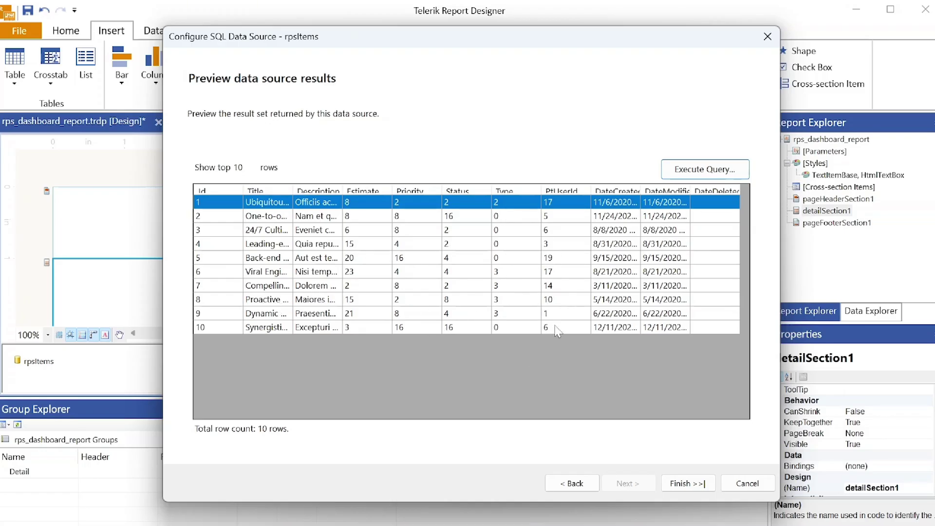
pyautogui.click(678, 489)
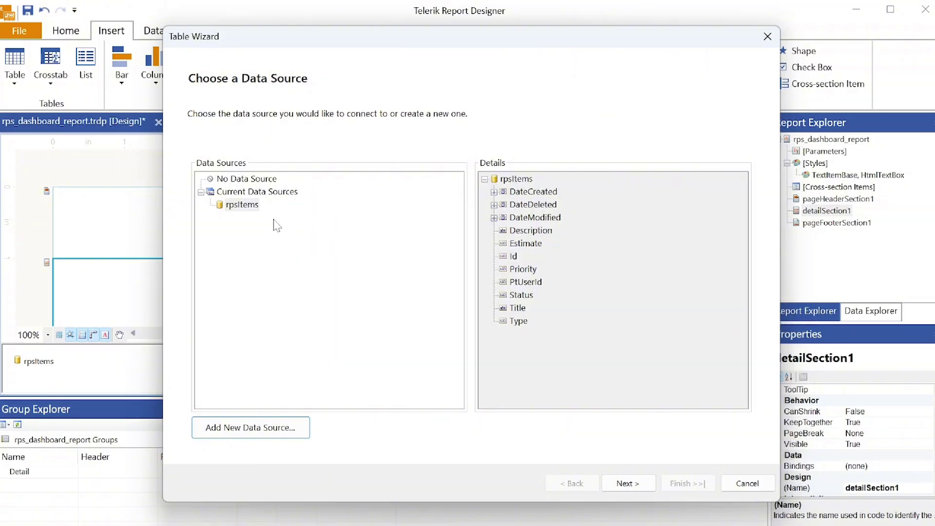
# - Add Id, Title and DateCreated.Date as table columns, discarding a mistaken DateCreated.Year column
pyautogui.click(624, 482)
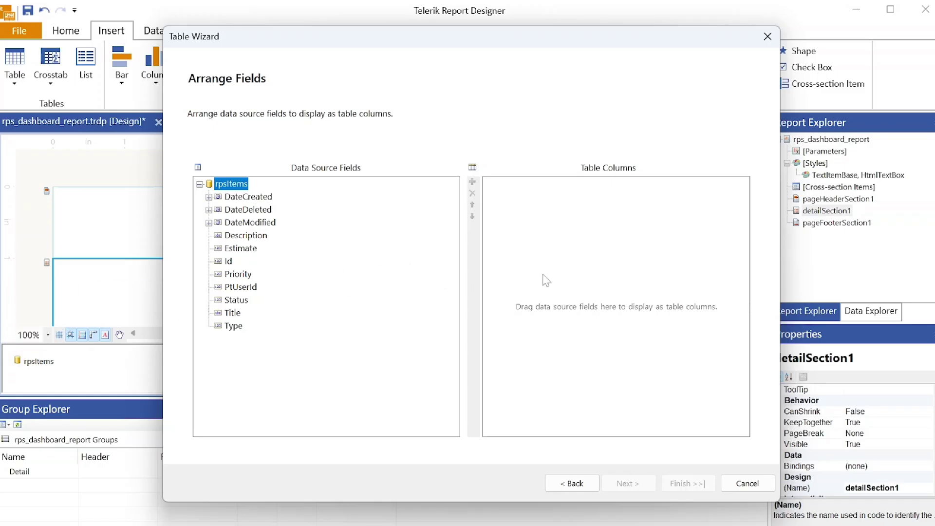
pyautogui.doubleClick(236, 265)
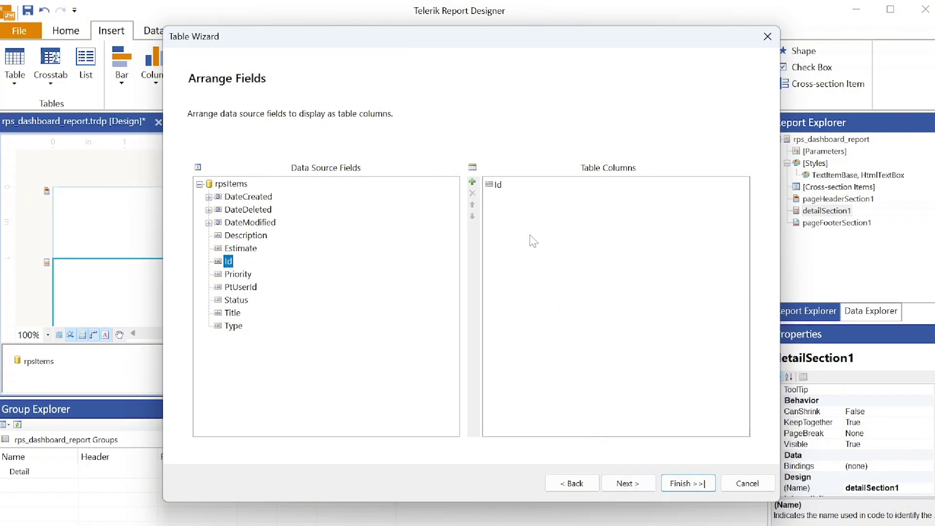
pyautogui.moveTo(233, 312); pyautogui.dragTo(547, 244)
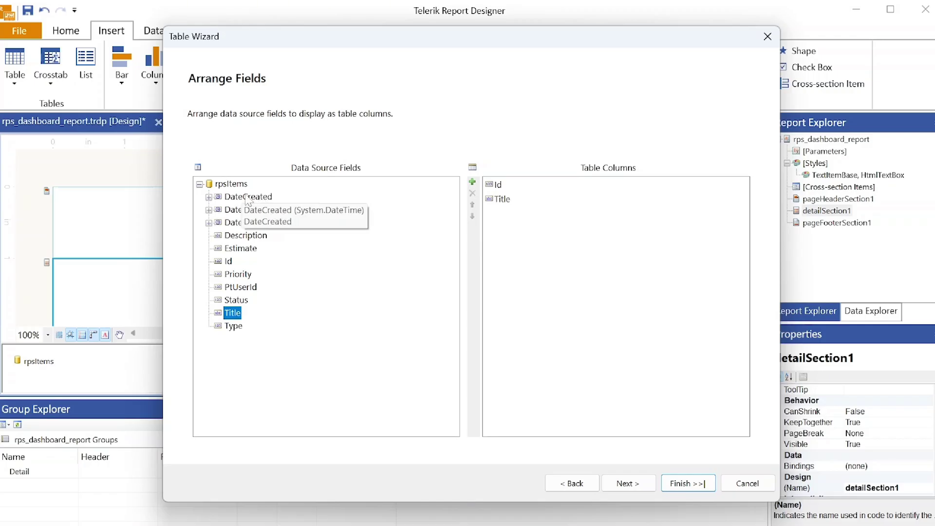
pyautogui.click(208, 196)
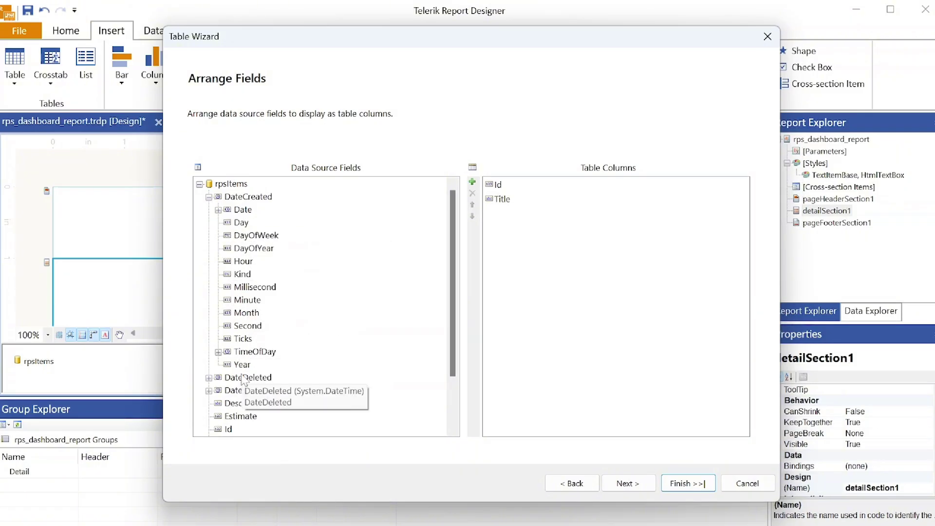
pyautogui.moveTo(242, 364); pyautogui.dragTo(558, 272)
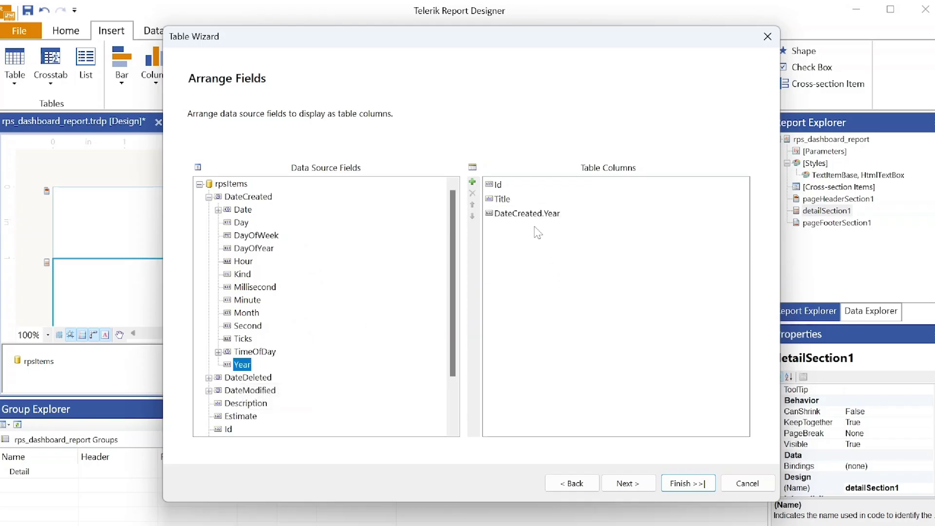
pyautogui.click(521, 214)
pyautogui.click(472, 194)
pyautogui.moveTo(243, 209); pyautogui.dragTo(536, 251)
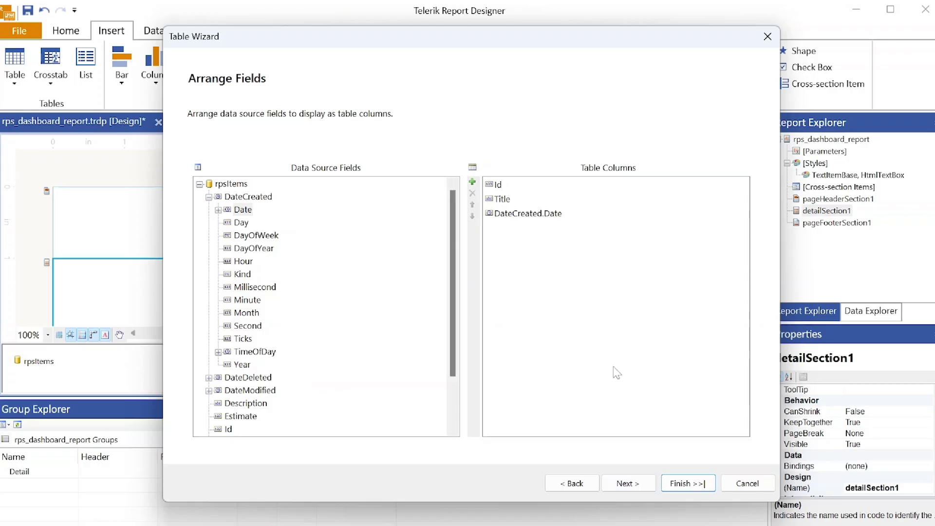
# - Keep the Normal table style after previewing Apex, Aspect and Civic, then review the summary
pyautogui.click(633, 485)
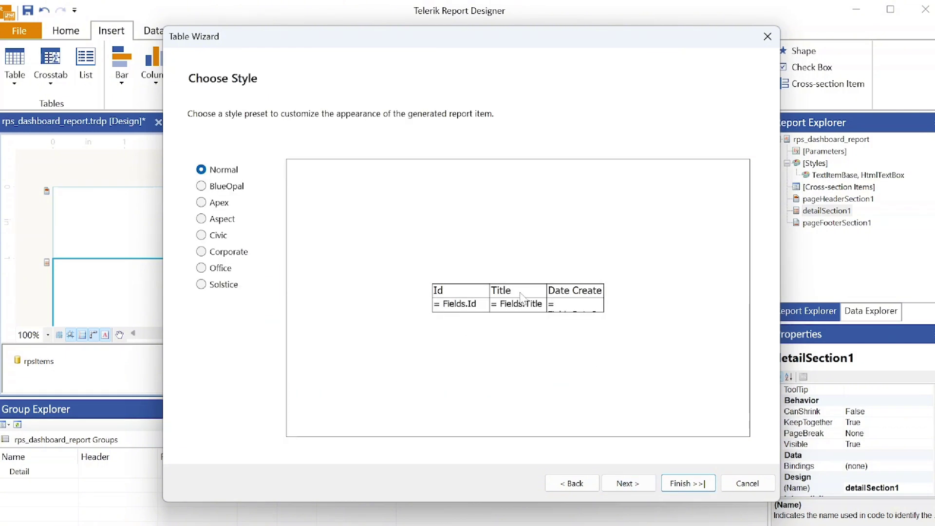
pyautogui.click(214, 204)
pyautogui.click(223, 220)
pyautogui.click(222, 237)
pyautogui.click(216, 172)
pyautogui.click(618, 483)
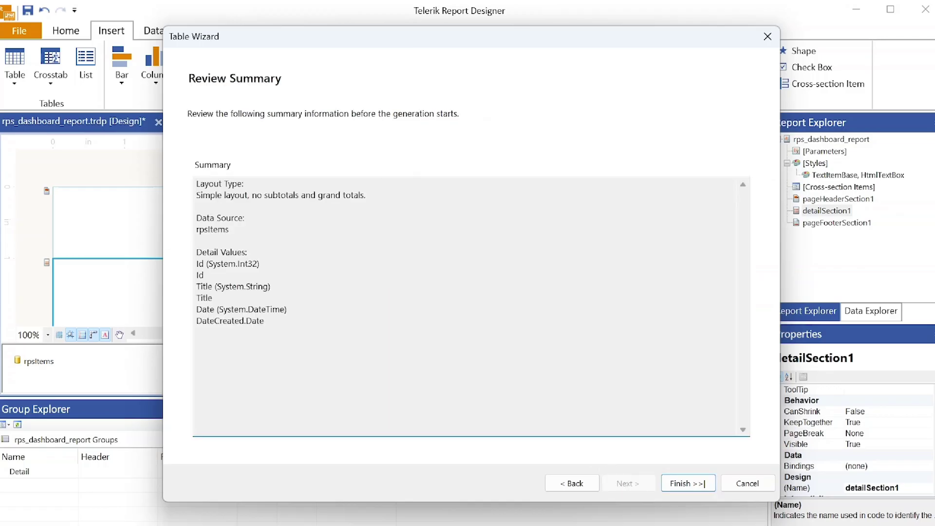
pyautogui.moveTo(290, 325); pyautogui.dragTo(195, 183)
pyautogui.click(311, 272)
# - Generate the table and inspect the report and rpsItems data source properties
pyautogui.click(688, 490)
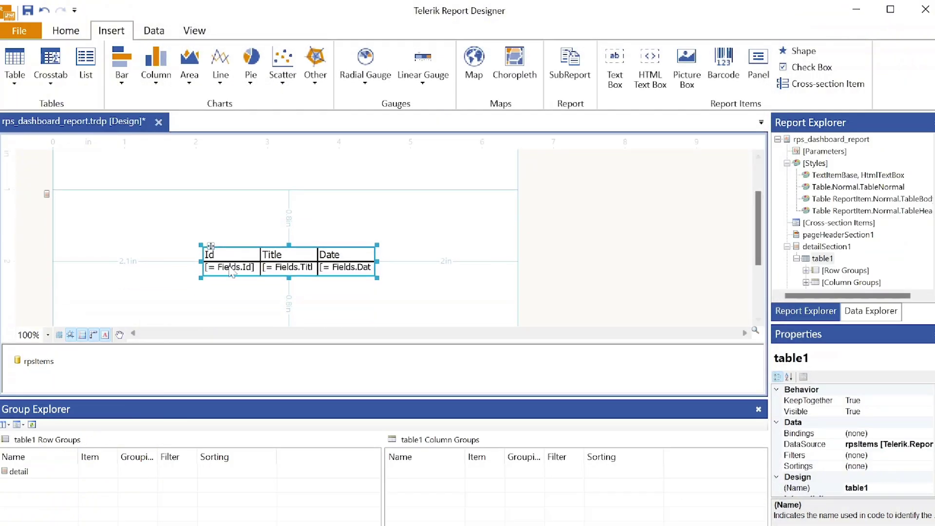
pyautogui.click(553, 293)
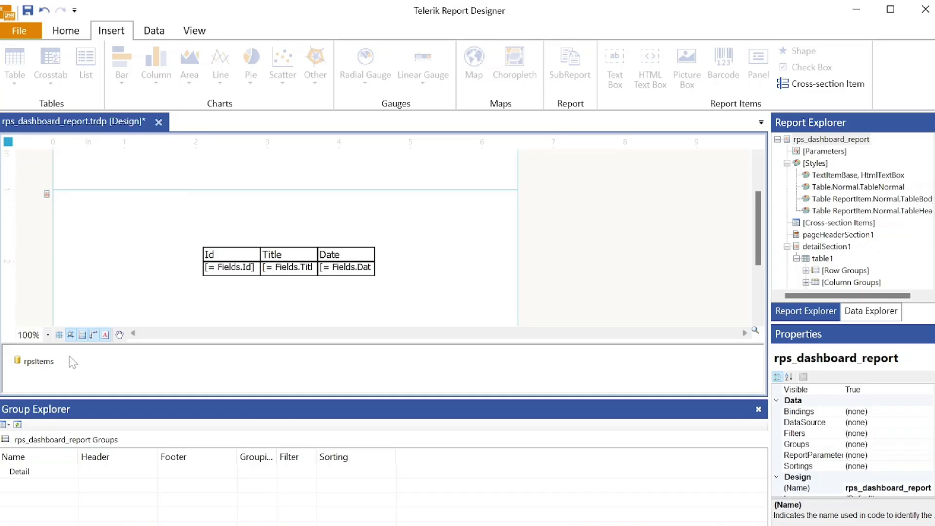
pyautogui.click(46, 365)
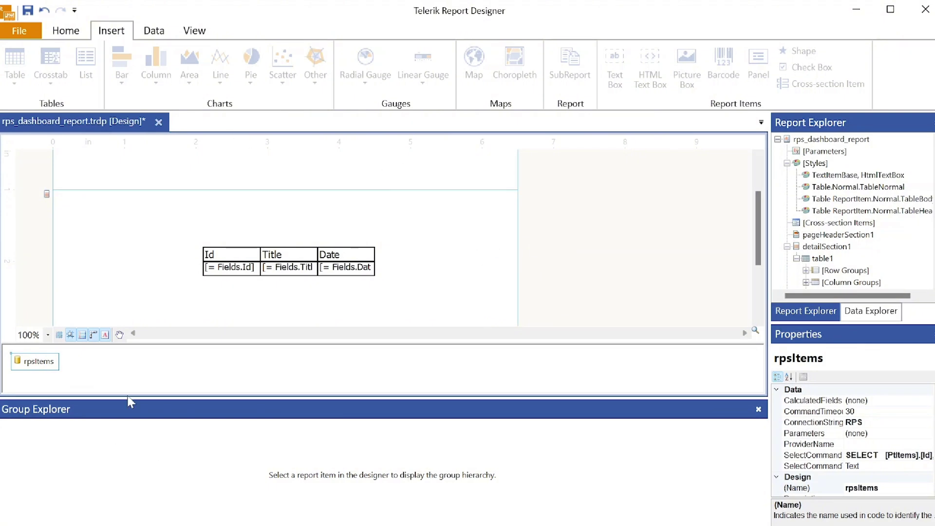
# - Browse the Data, Insert and Home ribbon tabs
pyautogui.click(153, 32)
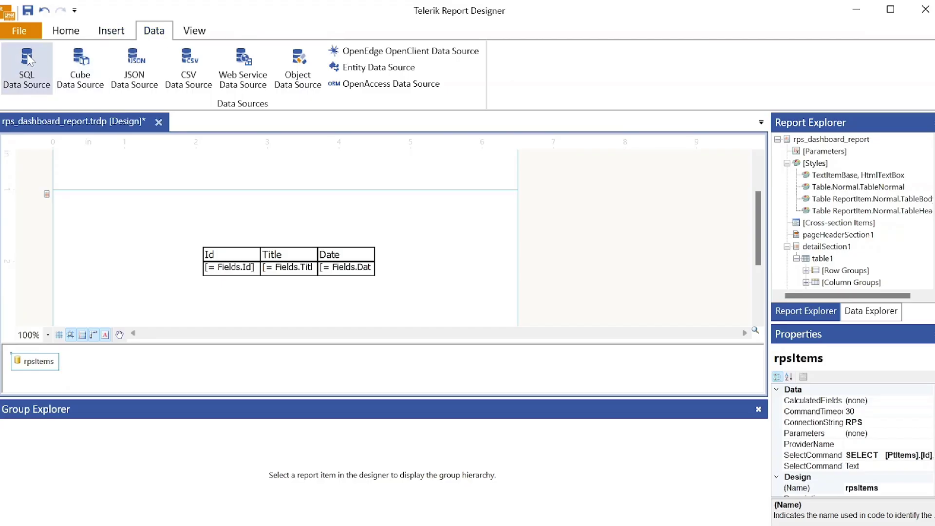
pyautogui.click(112, 31)
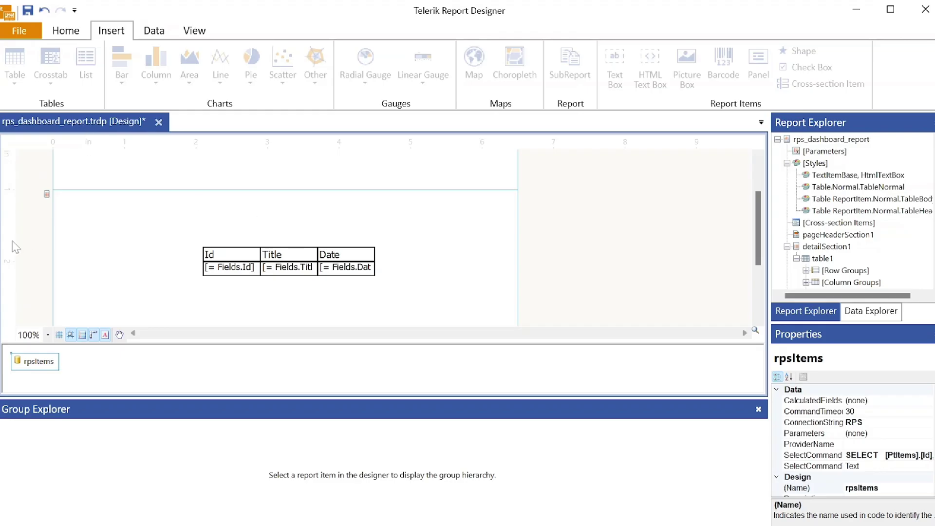
pyautogui.click(70, 31)
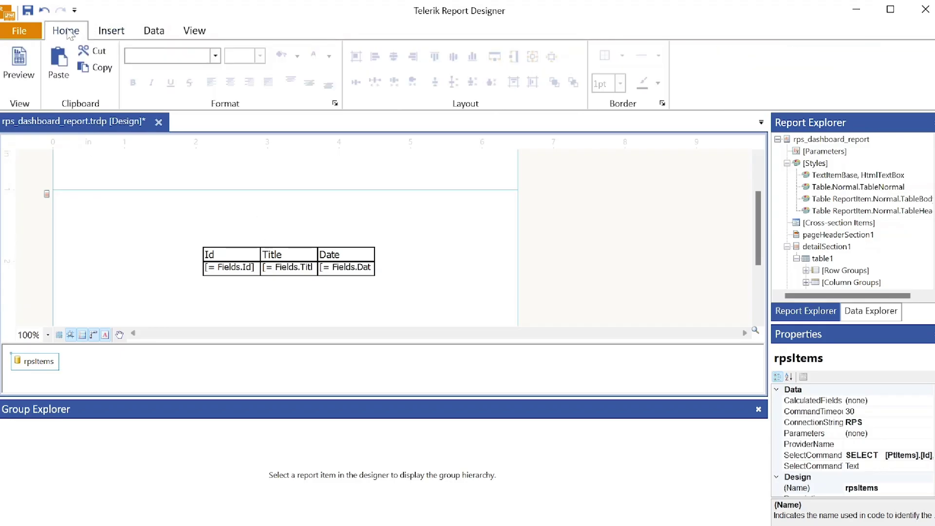
# - Preview the report, scrolling the Id/Title/Date rows to item 200 and back, then return to Design
pyautogui.click(25, 53)
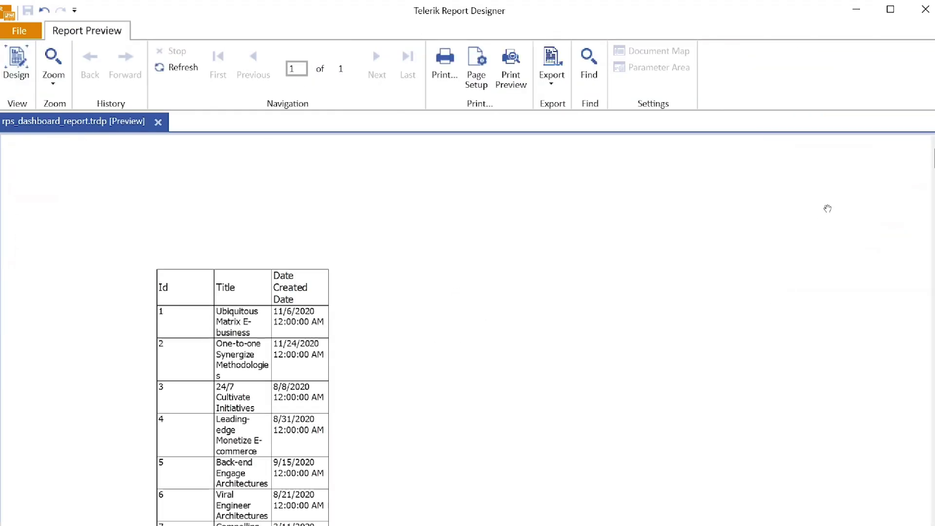
pyautogui.scroll(-20, 914, 252)
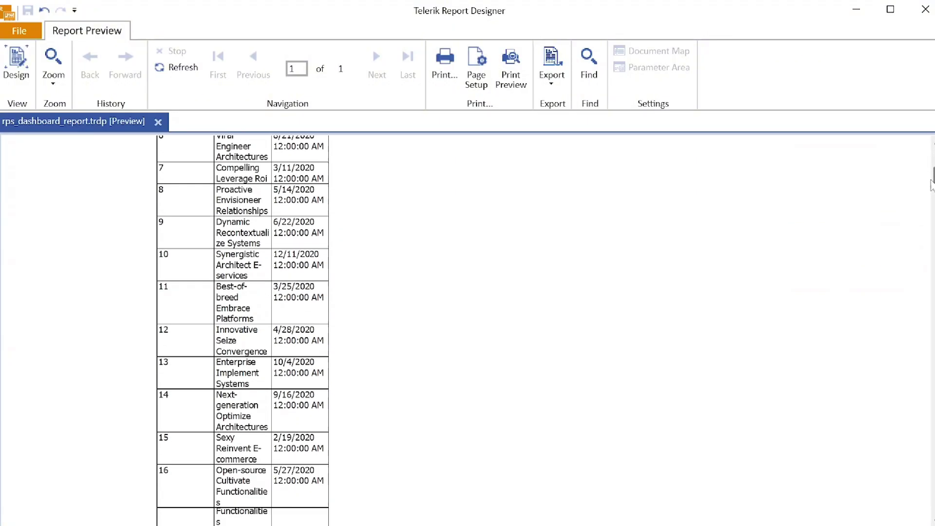
pyautogui.scroll(-20, 914, 252)
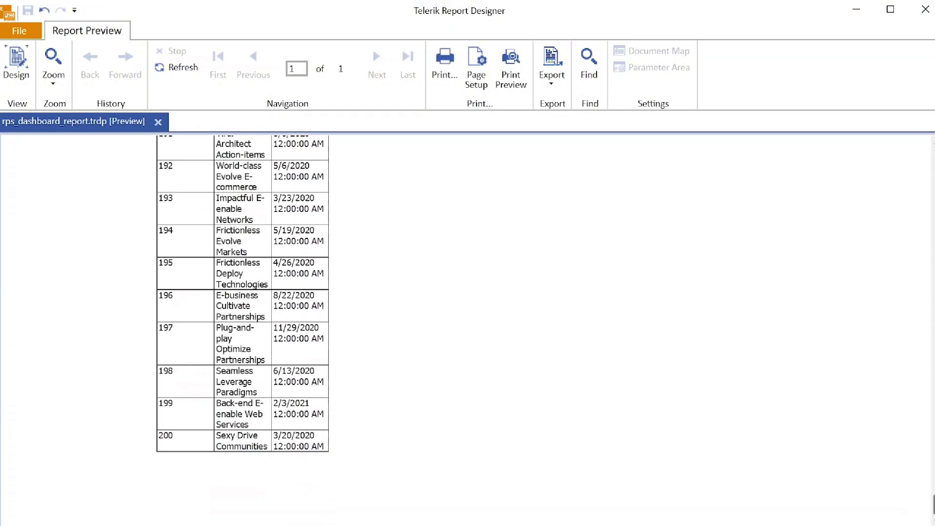
pyautogui.scroll(20, 914, 252)
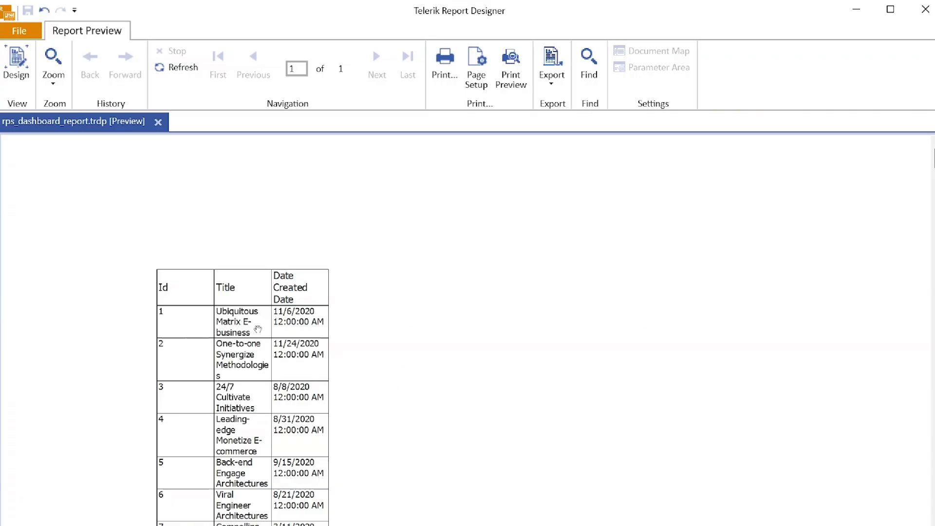
pyautogui.click(11, 62)
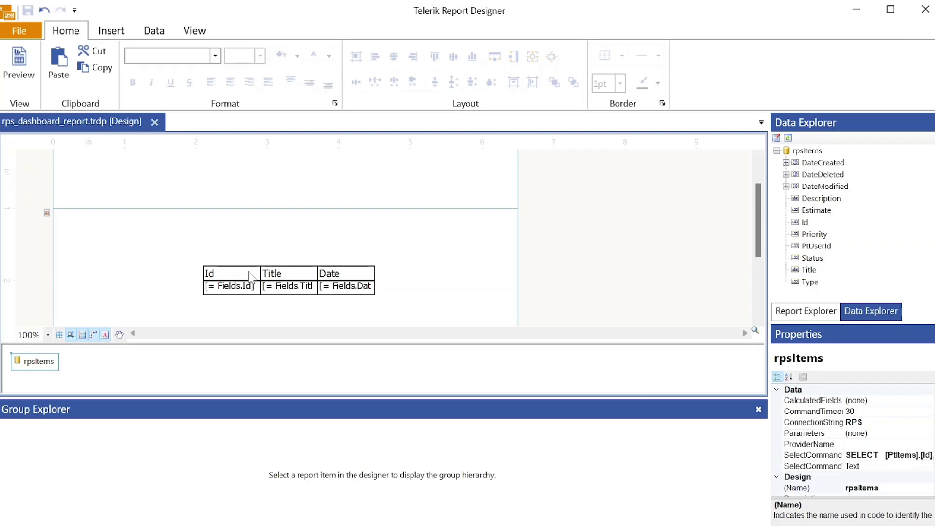
# - Select the table's Id header, view the Report Explorer tree, and minimize the designer
pyautogui.click(218, 276)
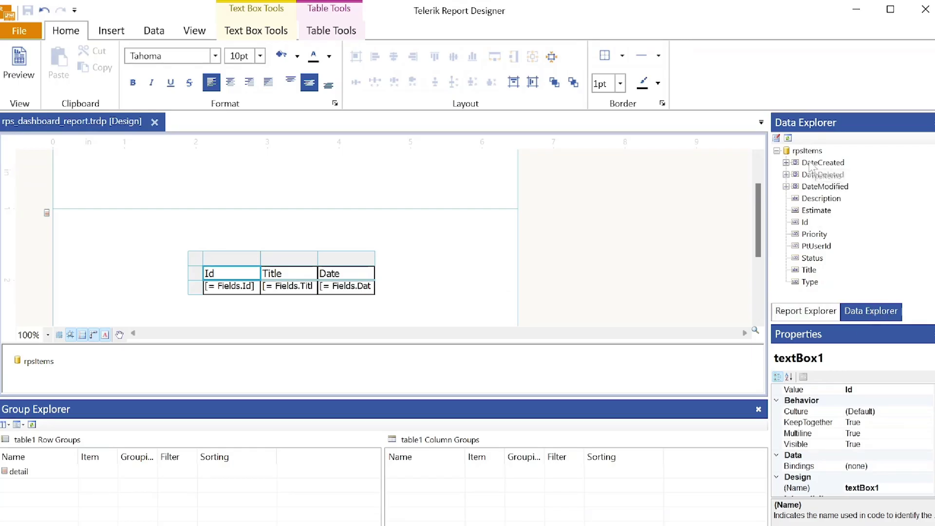
pyautogui.click(806, 310)
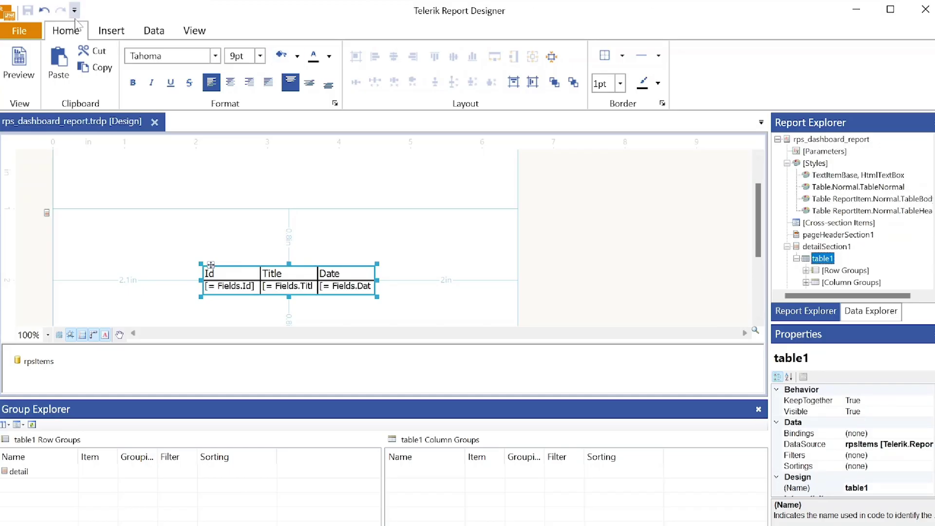
pyautogui.click(857, 10)
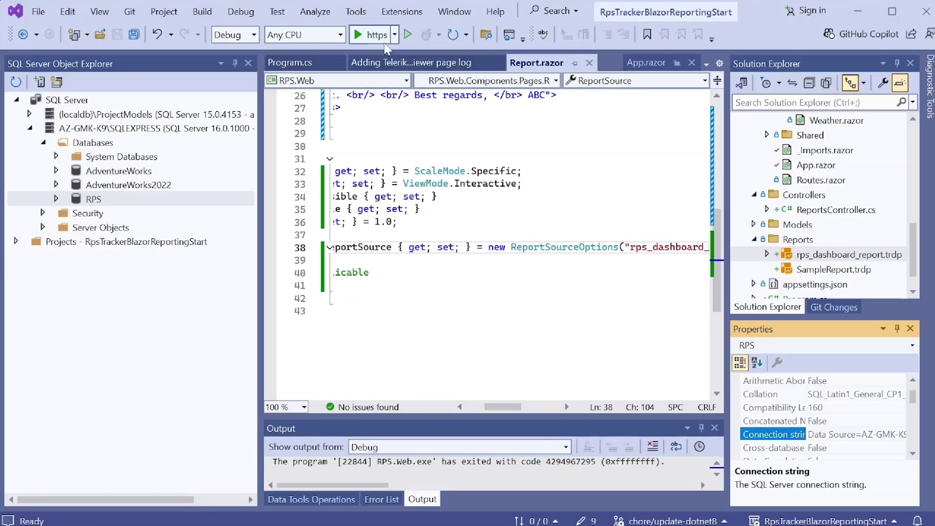
# - Run RPS.Web over https and open the Report page, which shows a table1 connection error; close it
pyautogui.click(372, 35)
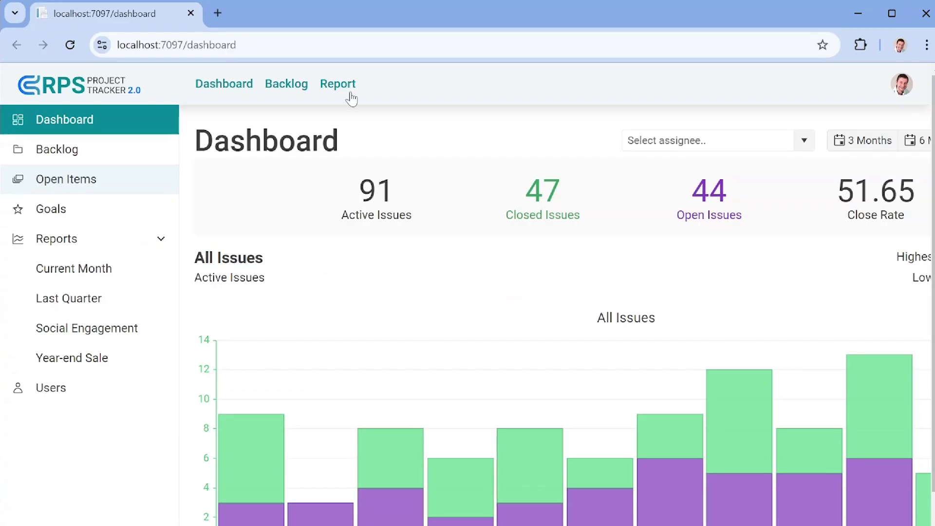
pyautogui.click(346, 90)
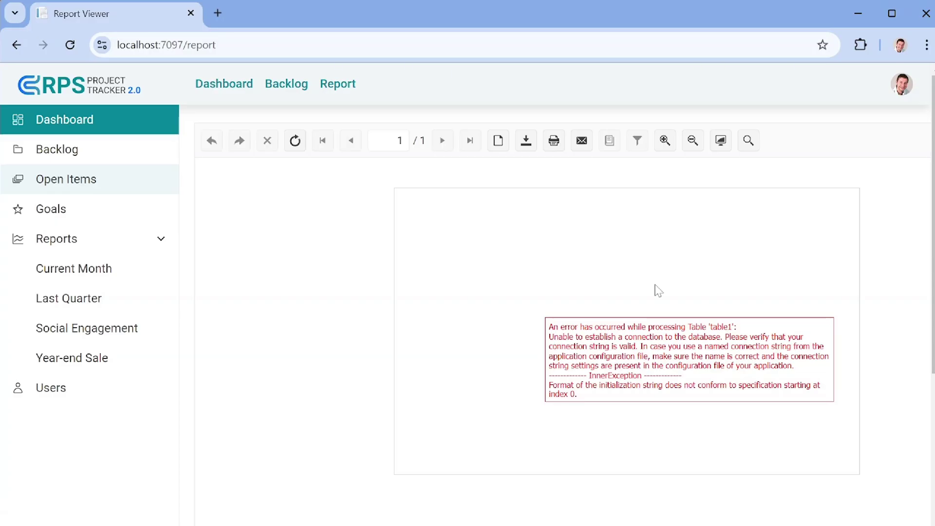
pyautogui.click(926, 13)
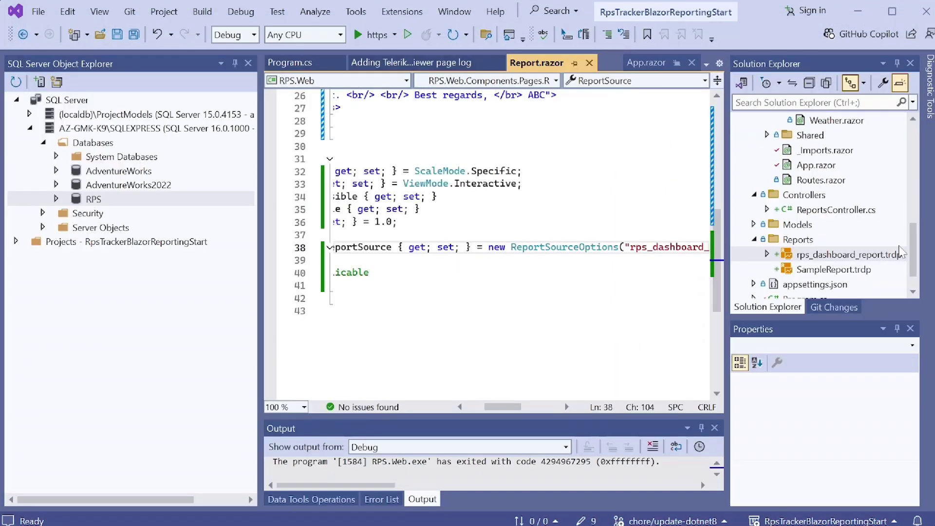
# - In appsettings.json, add a ConnectionStrings RPS entry with providerName System.Data.SqlClient
pyautogui.doubleClick(818, 284)
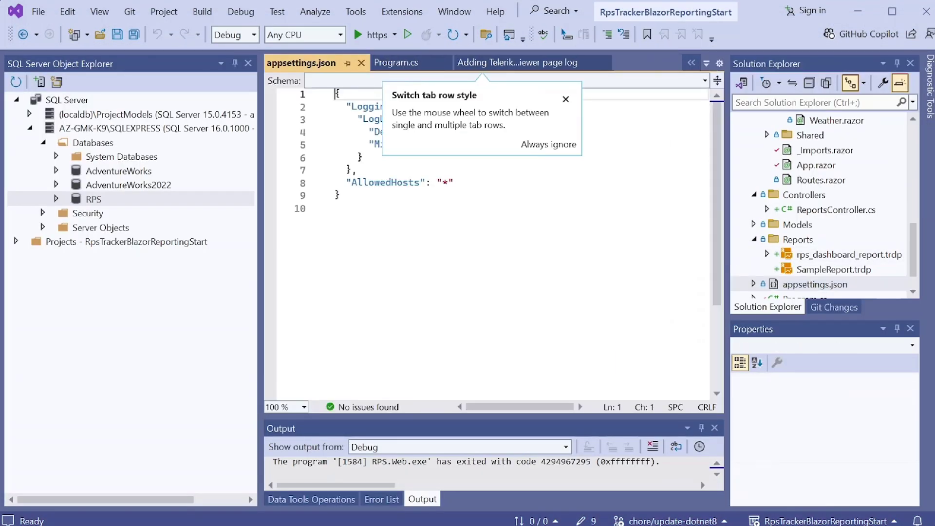
pyautogui.click(458, 183)
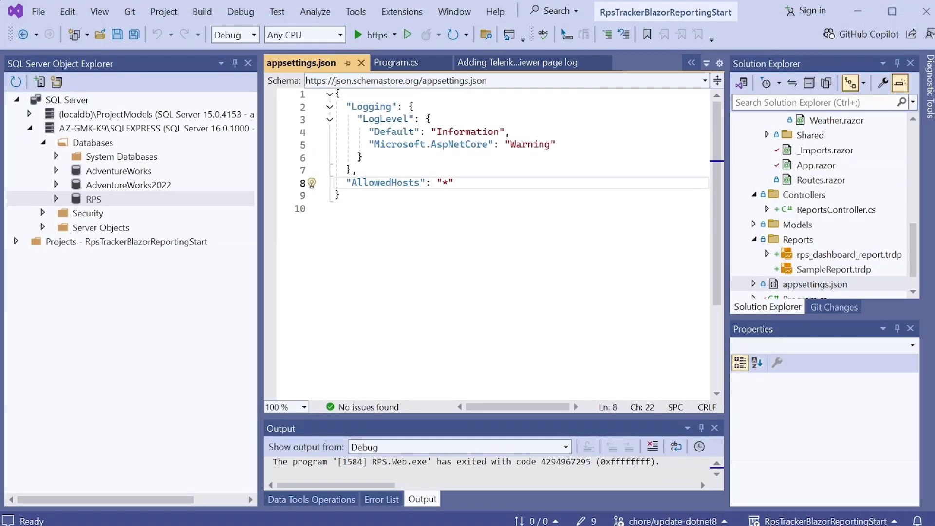
pyautogui.write(',')
pyautogui.press('Return')
pyautogui.write('"')
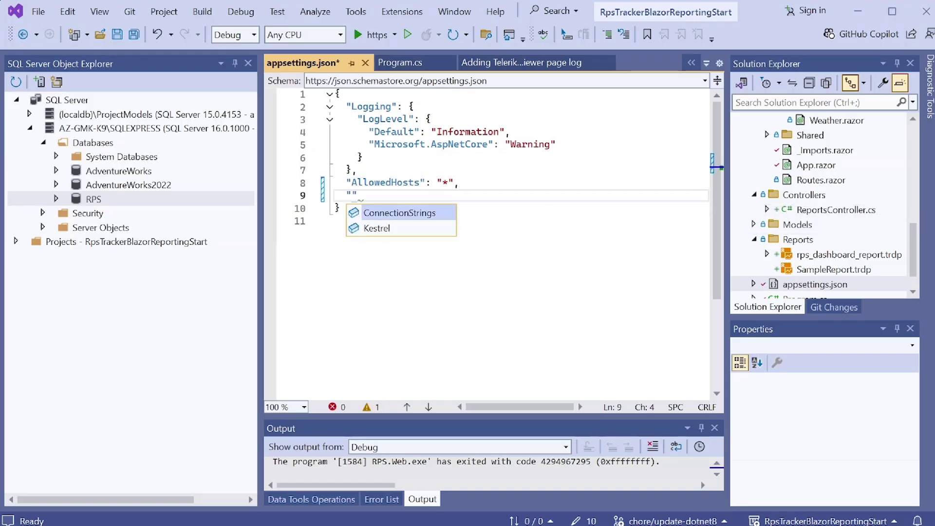
pyautogui.press('Tab')
pyautogui.press('Return')
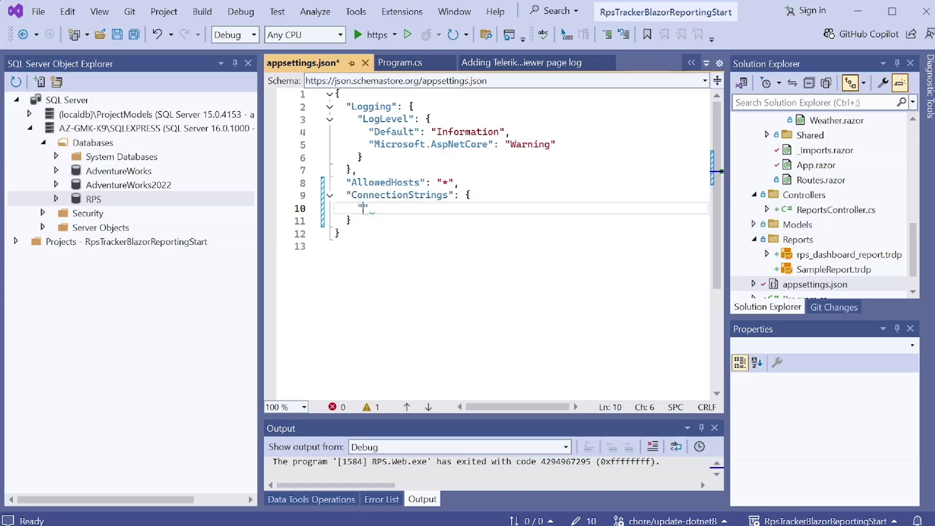
pyautogui.write('"RPS"')
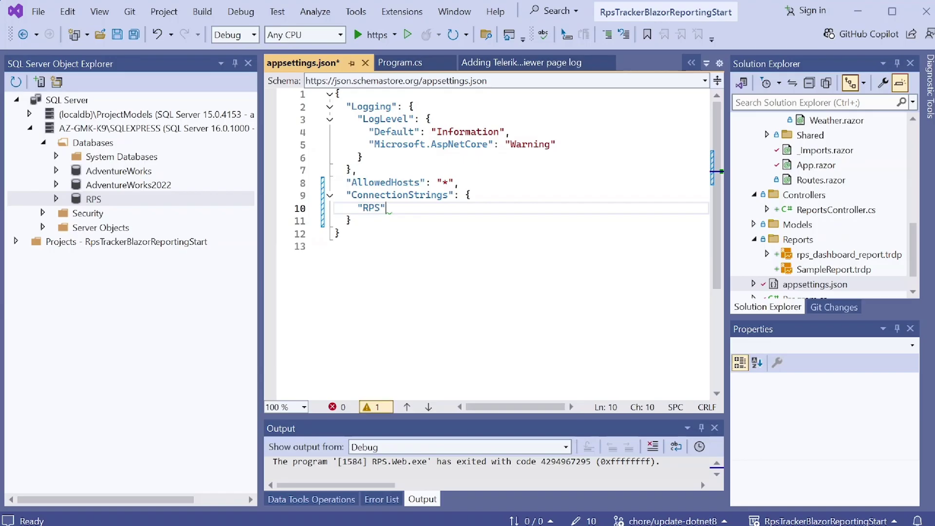
pyautogui.write(': "')
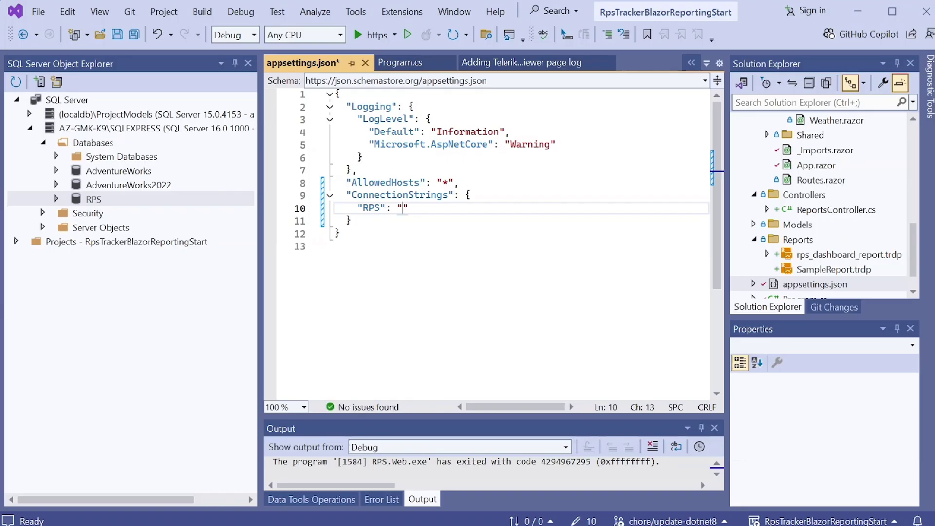
pyautogui.press('BackSpace')
pyautogui.write('{')
pyautogui.press('Return')
pyautogui.write('"connectionString": "",')
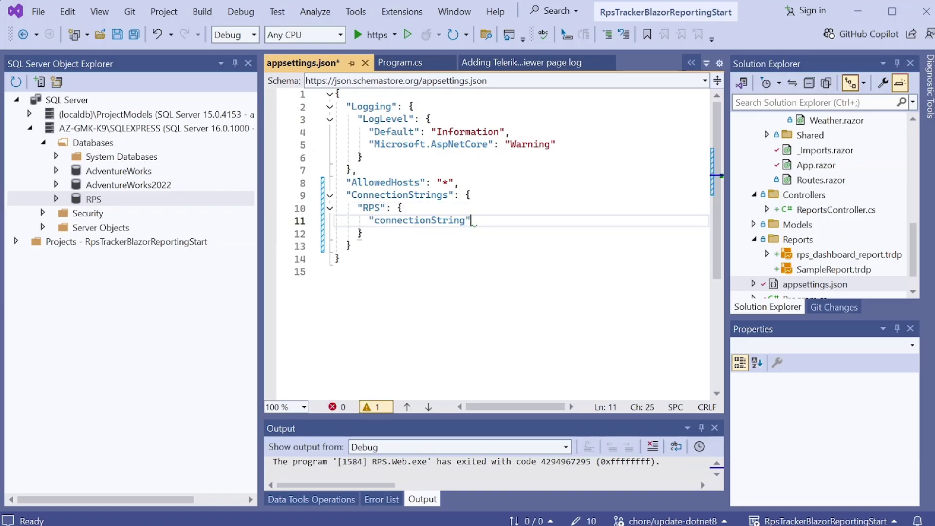
pyautogui.press('Return')
pyautogui.write('"')
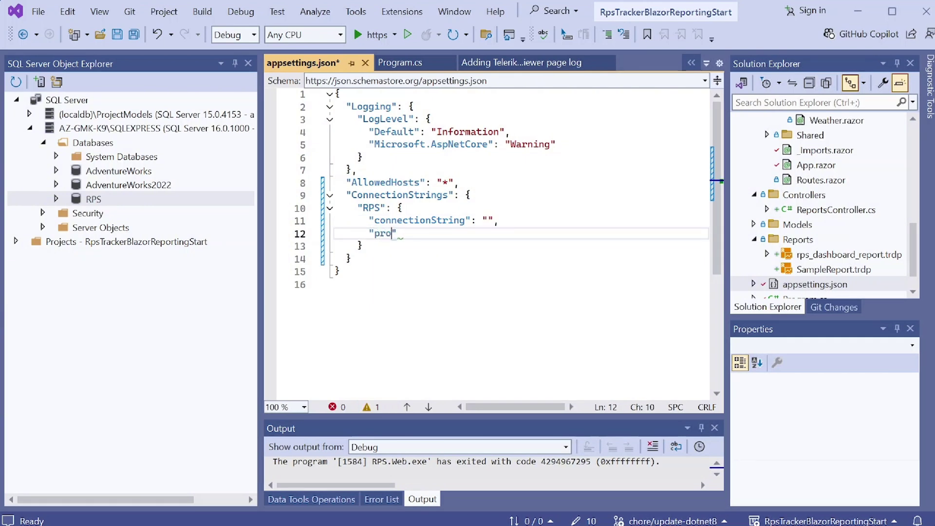
pyautogui.write('providerName": "System.Data.Sql')
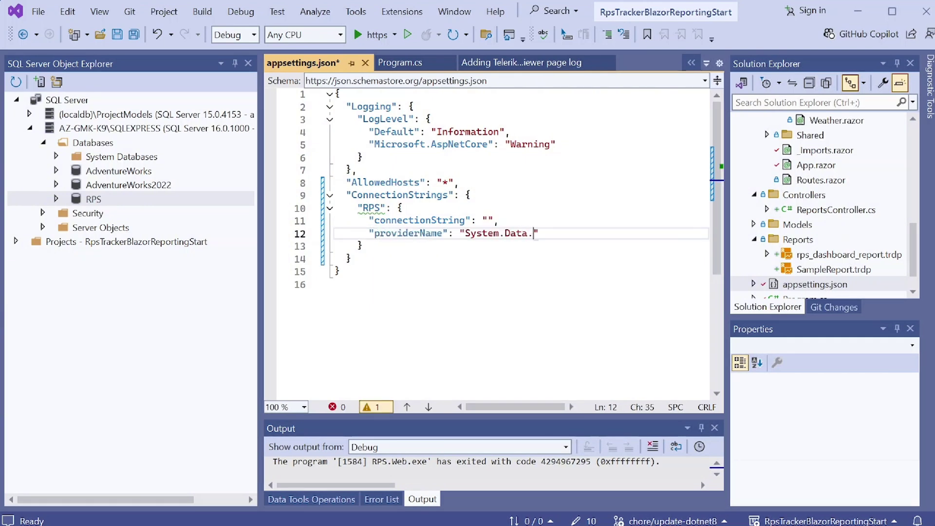
pyautogui.write('Client')
# - Copy the RPS database's connection string from its properties into the connectionString value
pyautogui.rightClick(104, 199)
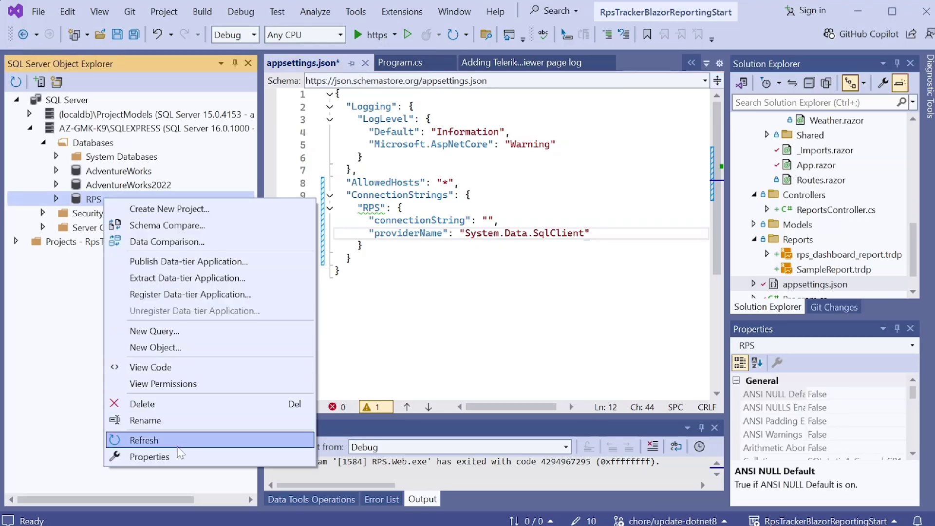
pyautogui.click(149, 456)
pyautogui.scroll(-3, 856, 423)
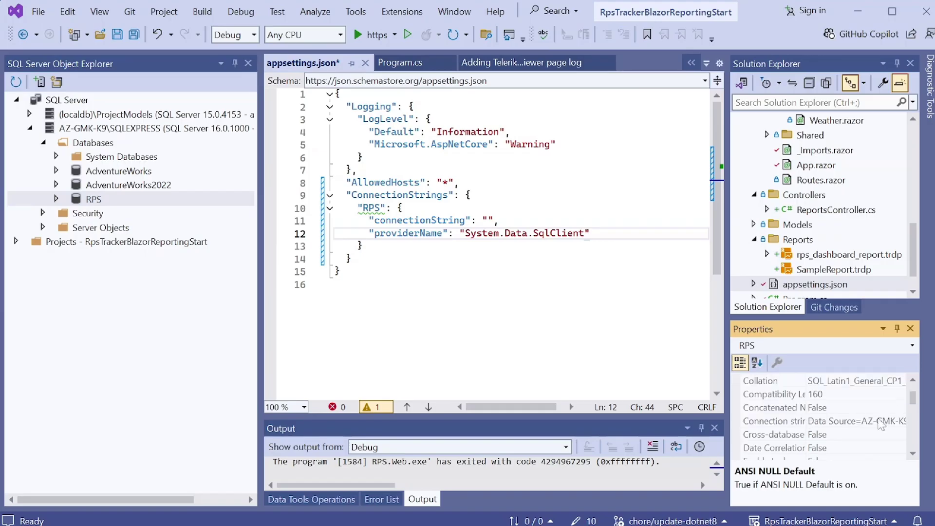
pyautogui.click(857, 421)
pyautogui.rightClick(857, 427)
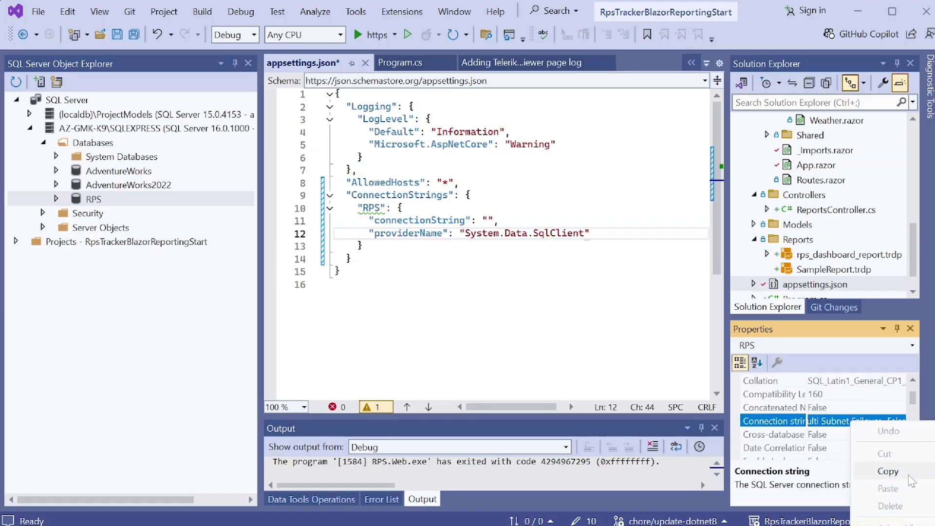
pyautogui.click(887, 472)
pyautogui.click(482, 220)
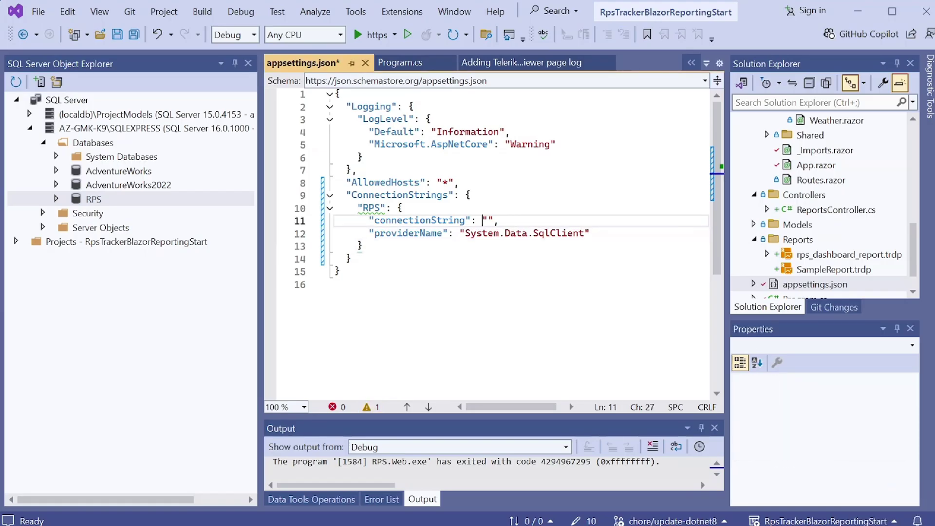
pyautogui.hotkey('ctrl', 'v')
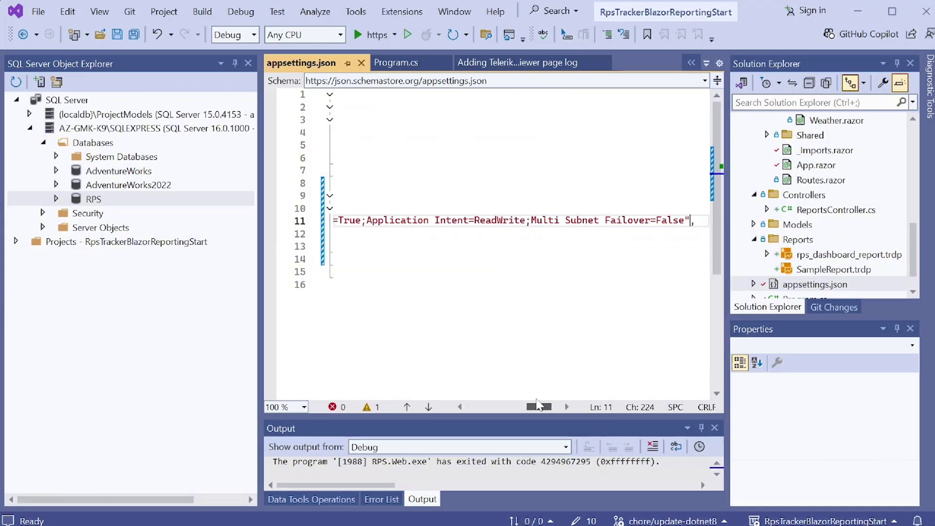
# - Strip the trailing and Trust Server Certificate options, set Encrypt=False, and run the app
pyautogui.moveTo(683, 220); pyautogui.dragTo(368, 220)
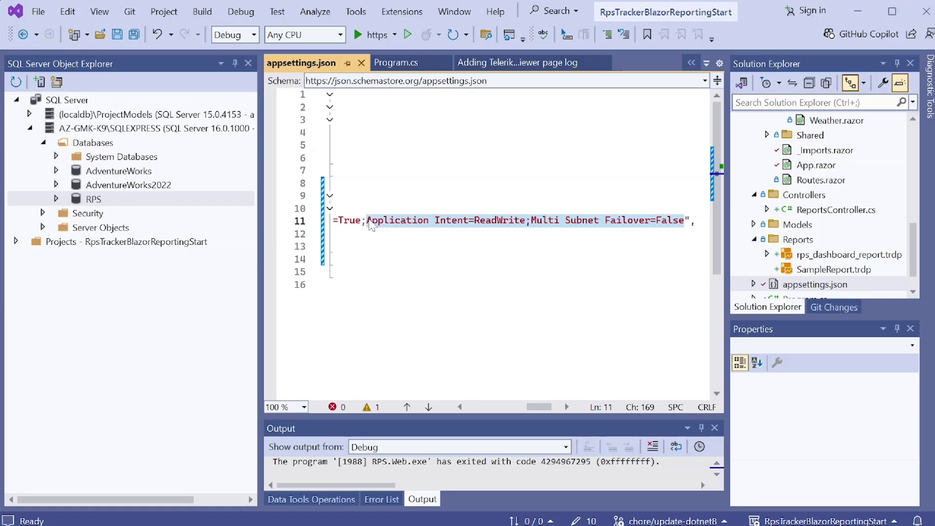
pyautogui.press('BackSpace')
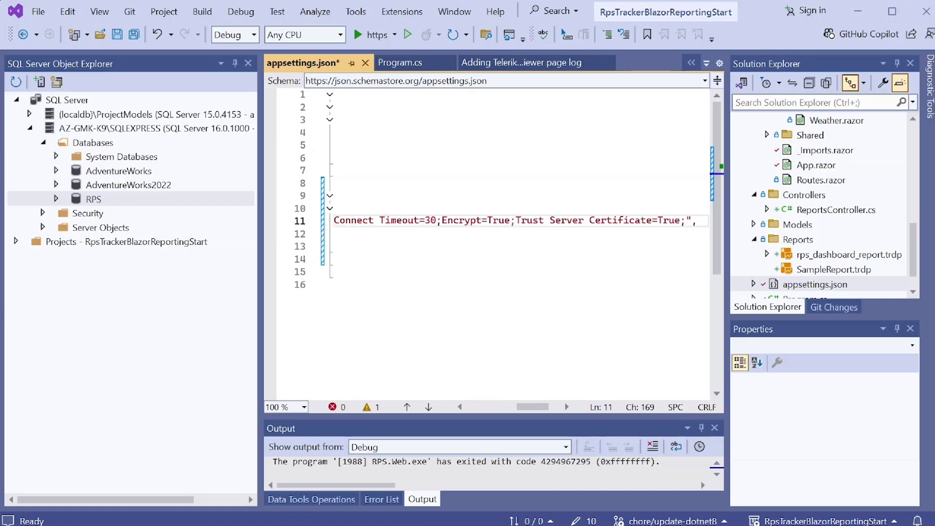
pyautogui.hotkey('ctrl', 'shift', 'Left')
pyautogui.hotkey('ctrl', 'shift', 'Left')
pyautogui.hotkey('ctrl', 'shift', 'Left')
pyautogui.hotkey('ctrl', 'shift', 'Left')
pyautogui.hotkey('ctrl', 'shift', 'Left')
pyautogui.hotkey('ctrl', 'shift', 'Left')
pyautogui.press('BackSpace')
pyautogui.press('Left')
pyautogui.press('Left')
pyautogui.press('Left')
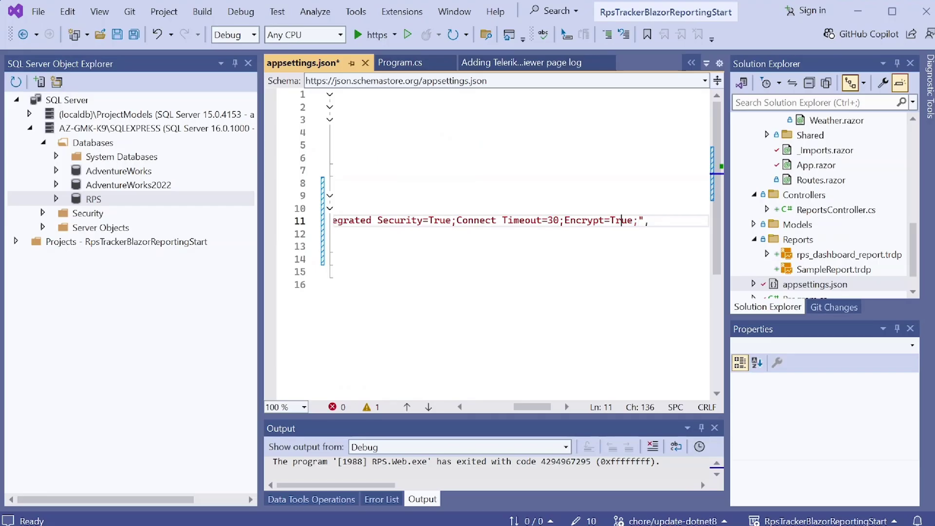
pyautogui.hotkey('ctrl', 'Left')
pyautogui.hotkey('ctrl', 'shift', 'Right')
pyautogui.write('False')
pyautogui.click(366, 34)
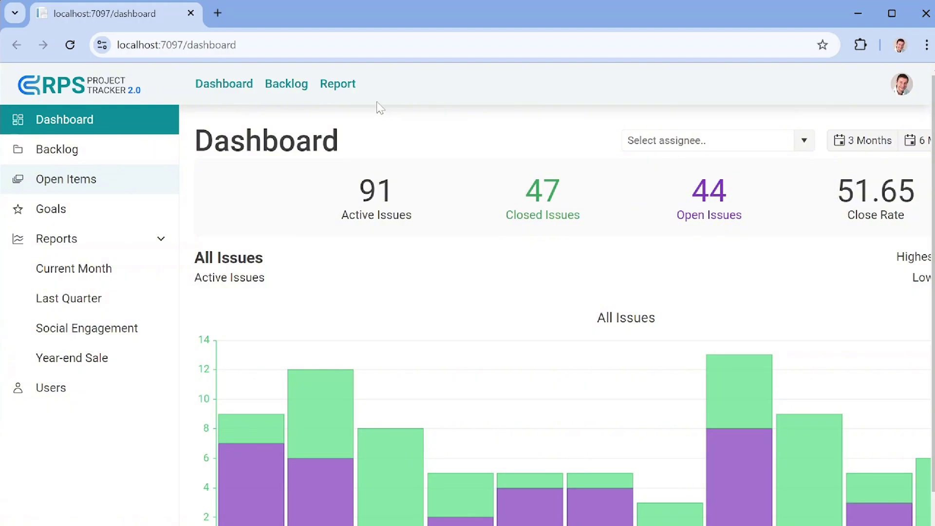
# - Open the Report page and scroll through the rendered Id, Title and Date table
pyautogui.click(347, 85)
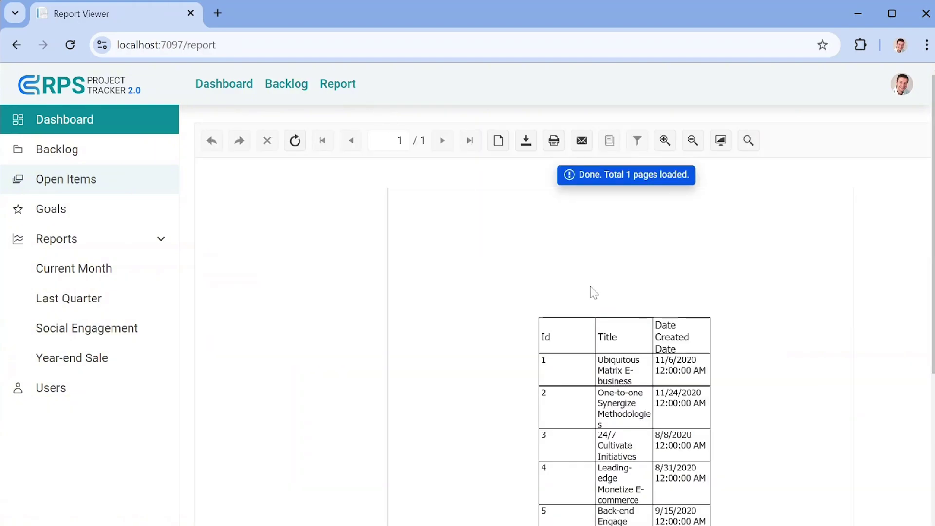
pyautogui.scroll(-20, 716, 391)
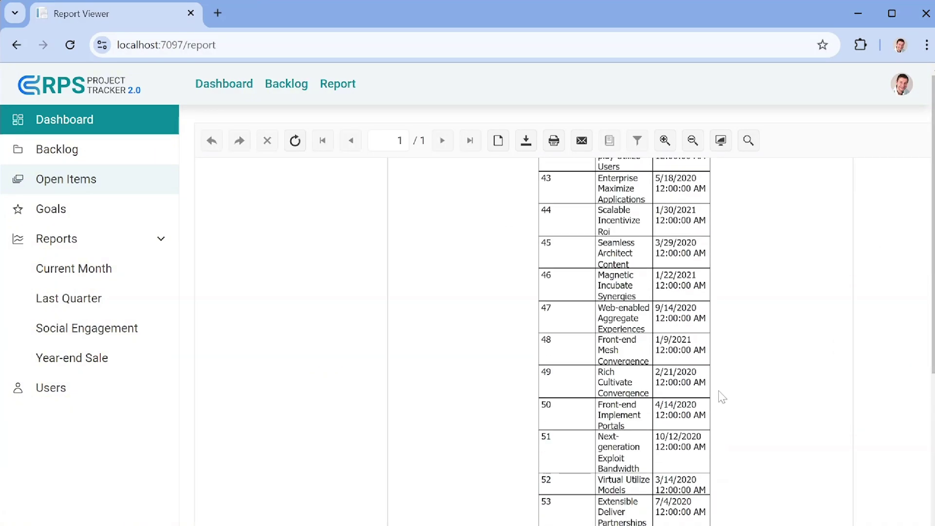
pyautogui.scroll(-14, 719, 392)
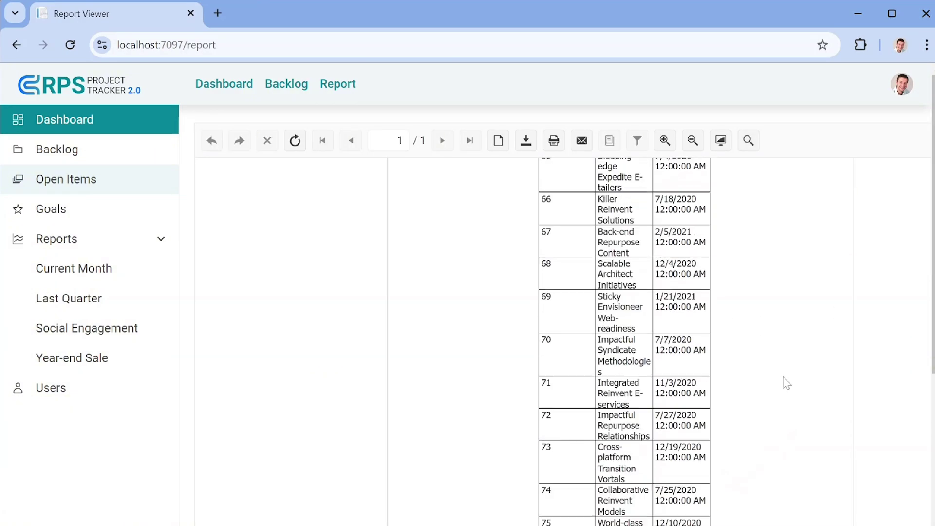
pyautogui.scroll(20, 785, 384)
pyautogui.scroll(-3, 785, 383)
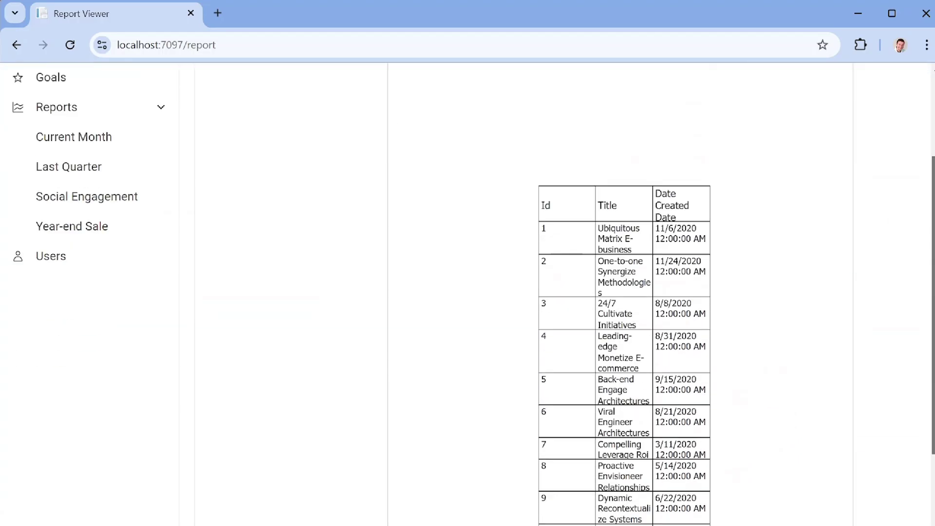
pyautogui.scroll(-2, 785, 383)
pyautogui.scroll(5, 776, 217)
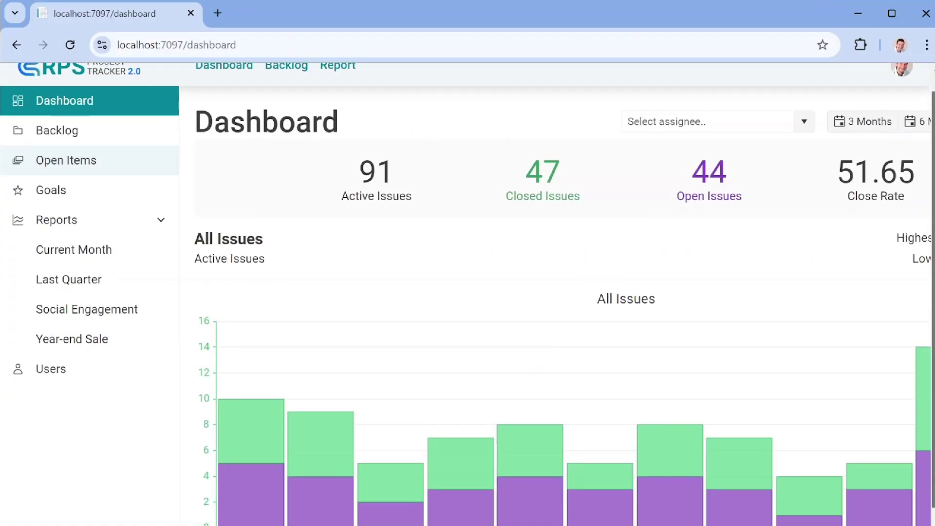
pyautogui.scroll(-1, 809, 423)
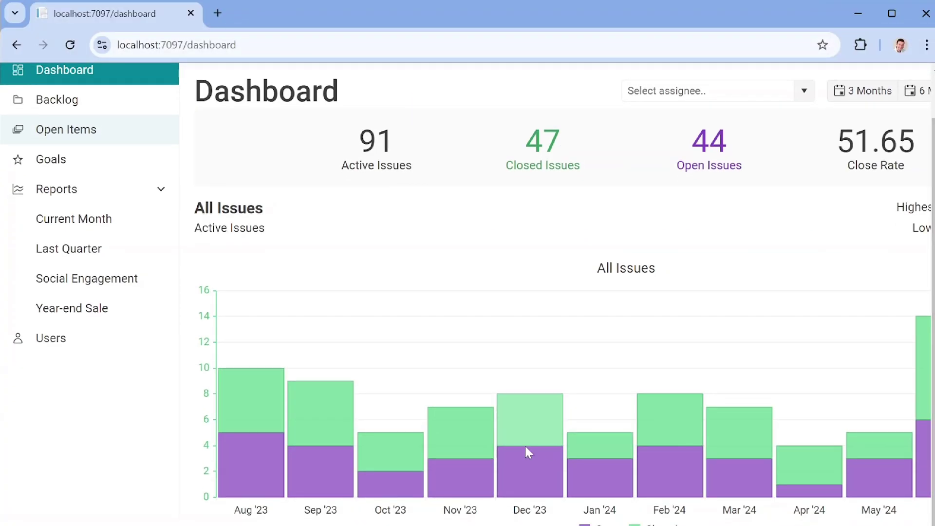
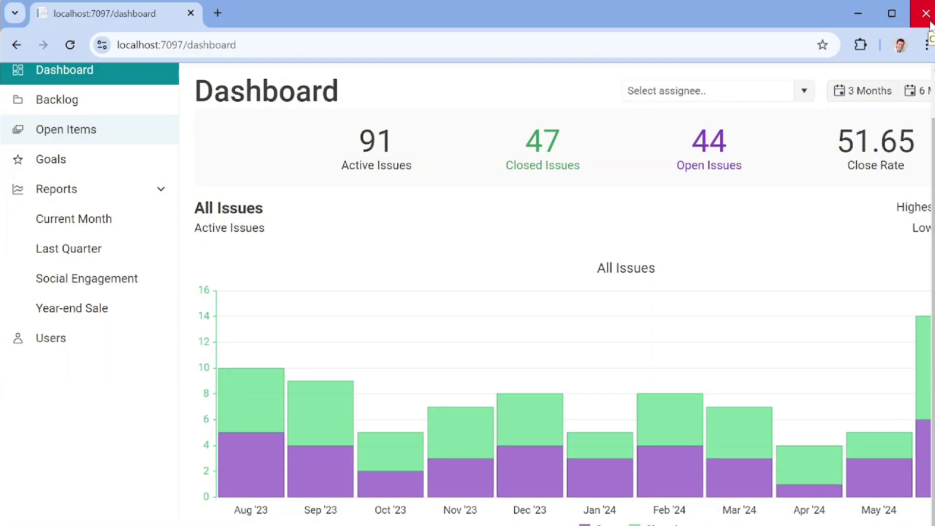
# - Close the dashboard browser and open rps_dashboard_report.trdp from the Reports folder in Telerik Report Designer
pyautogui.click(926, 14)
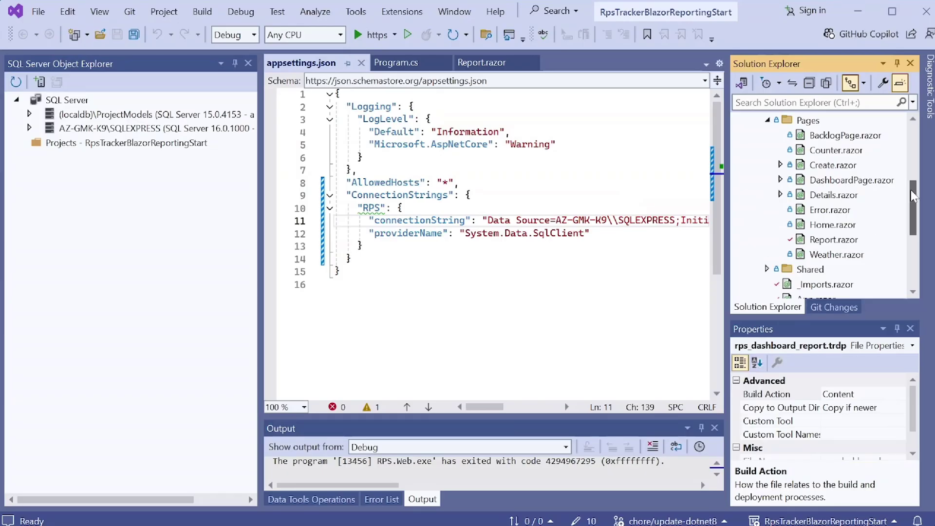
pyautogui.scroll(-3, 860, 243)
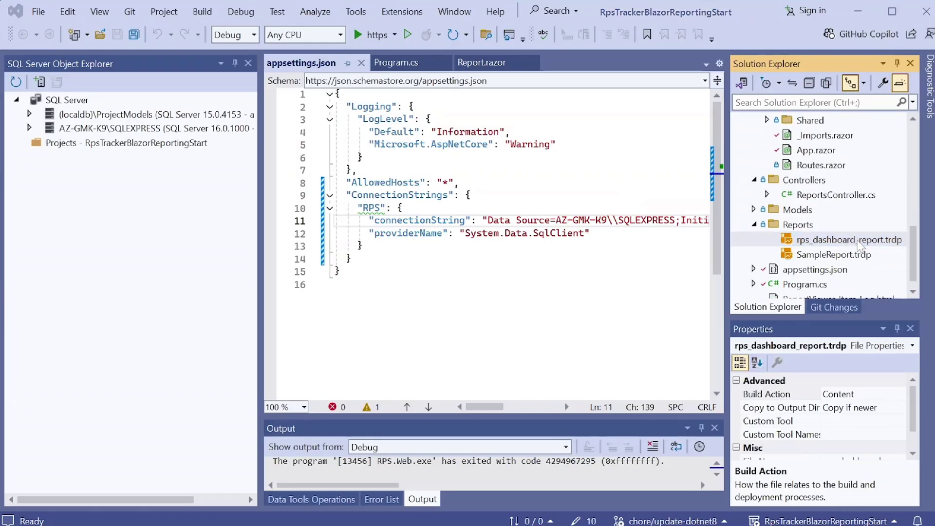
pyautogui.doubleClick(859, 240)
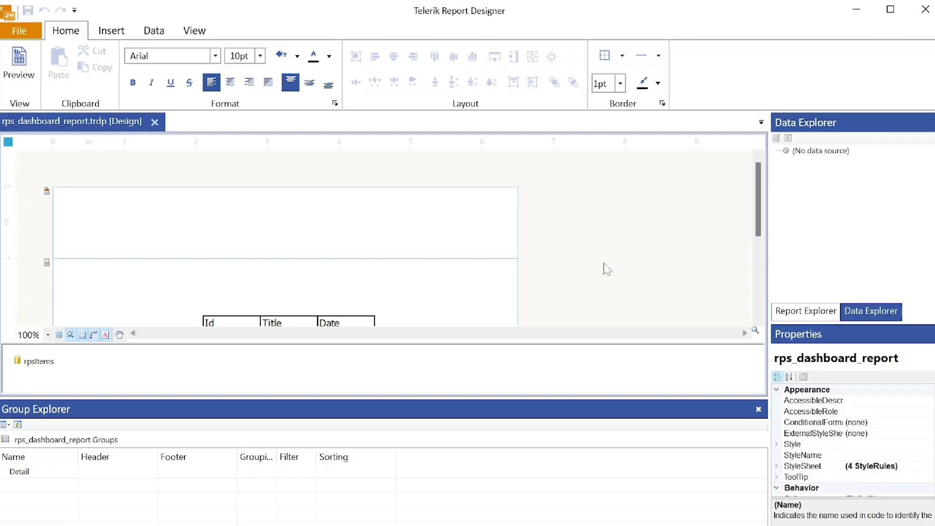
# - Preview the report, return to Design and select the Id/Title/Date table in the detail section
pyautogui.click(22, 73)
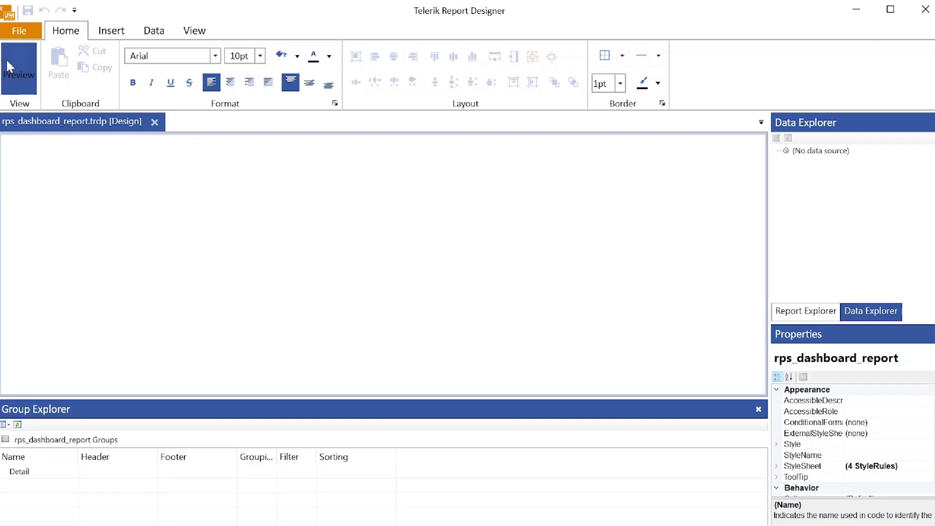
pyautogui.click(21, 75)
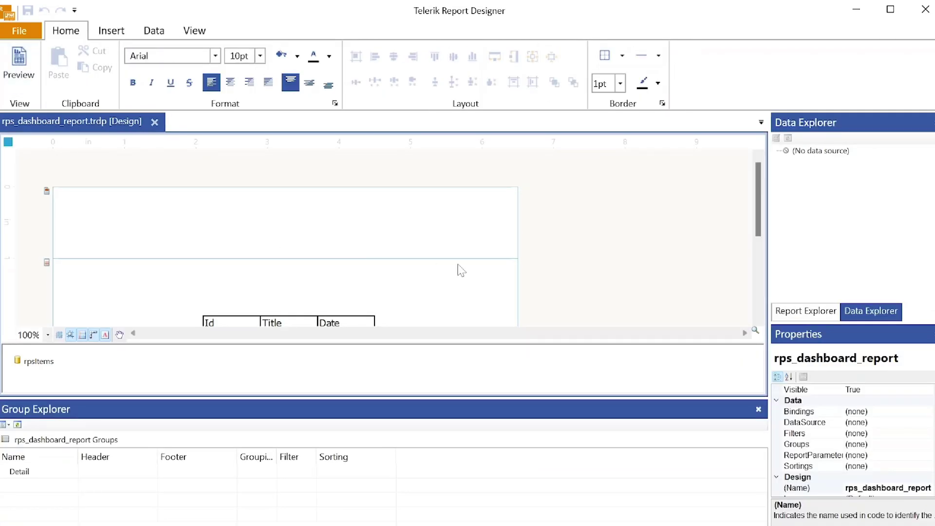
pyautogui.scroll(-1, 385, 295)
pyautogui.click(228, 259)
pyautogui.click(225, 262)
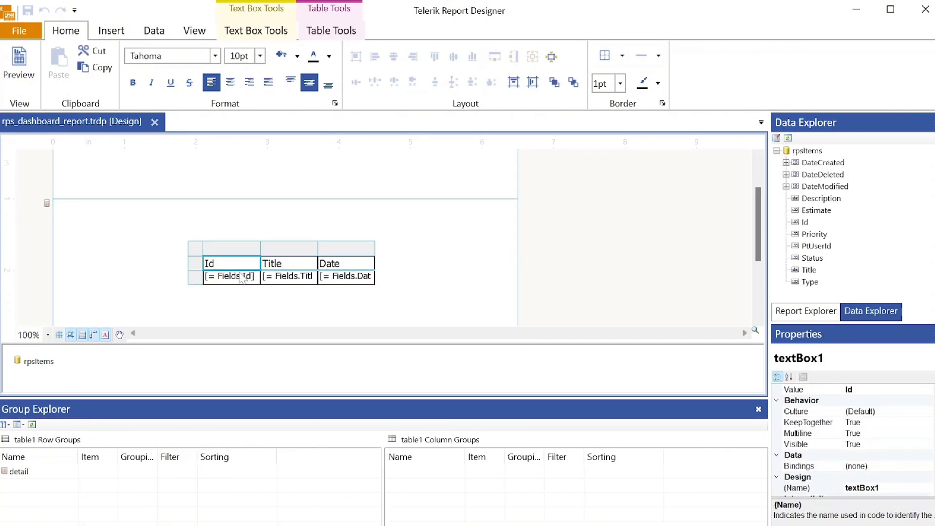
# - Delete table1 through Report Explorer and drag the splitter down to enlarge the design area
pyautogui.click(808, 313)
pyautogui.rightClick(804, 177)
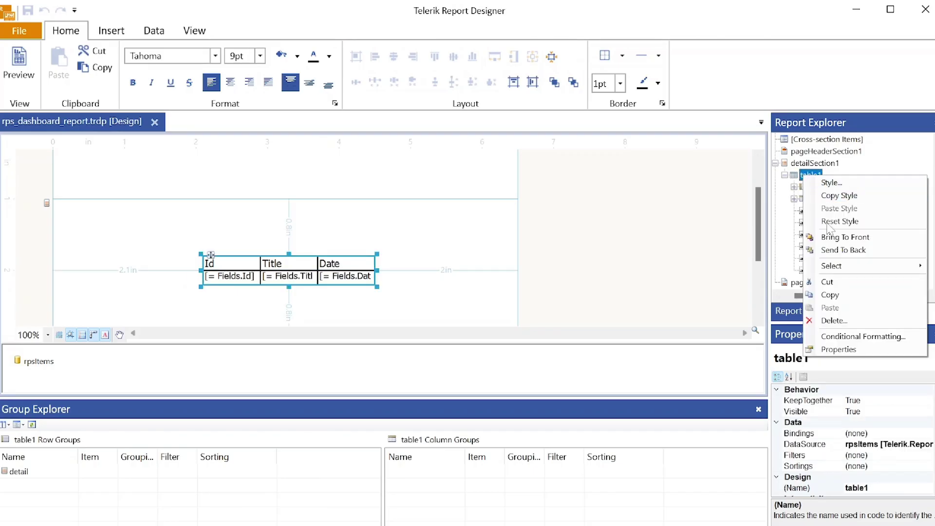
pyautogui.click(841, 321)
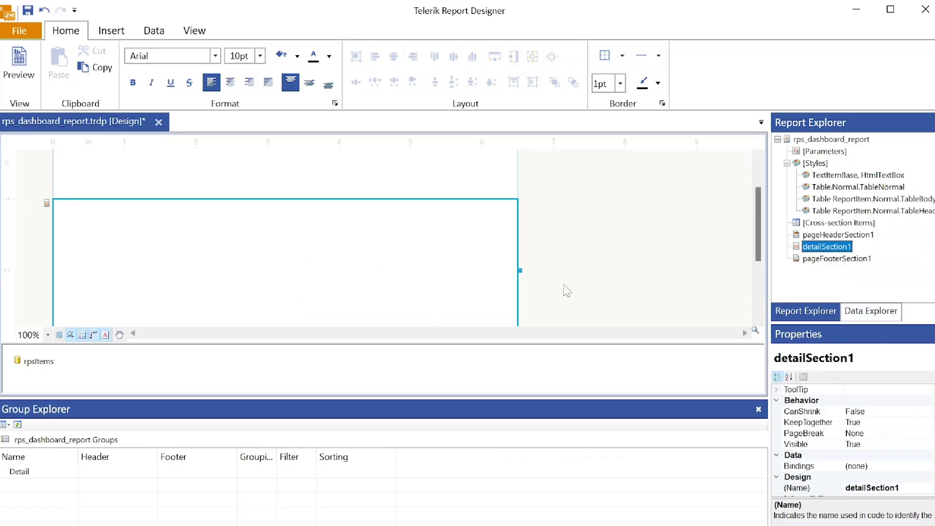
pyautogui.moveTo(536, 344); pyautogui.dragTo(539, 431)
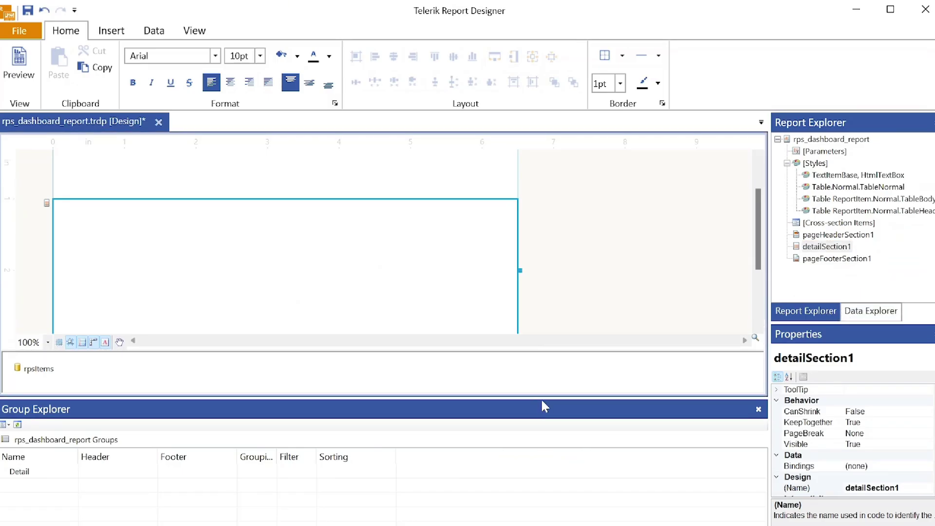
pyautogui.moveTo(548, 501); pyautogui.dragTo(549, 502)
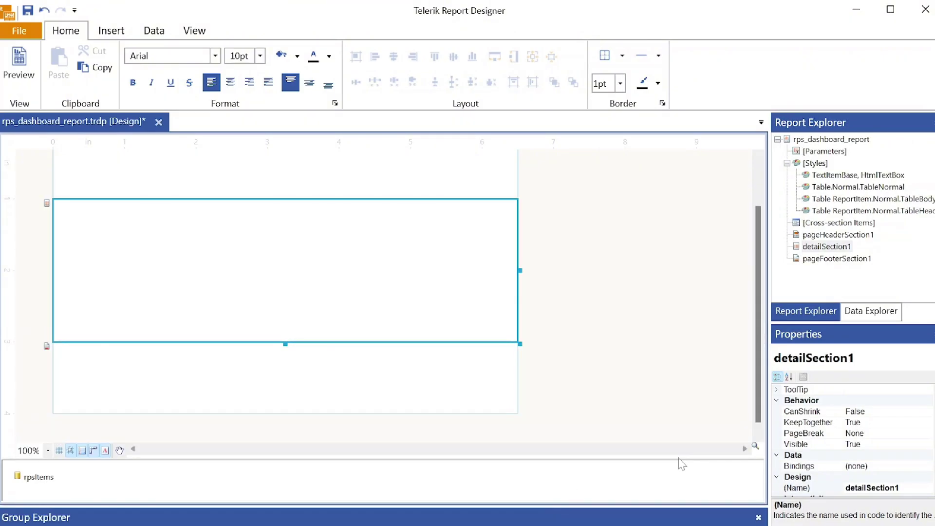
# - Start a new SQL data source on the shared RPS connection
pyautogui.click(165, 34)
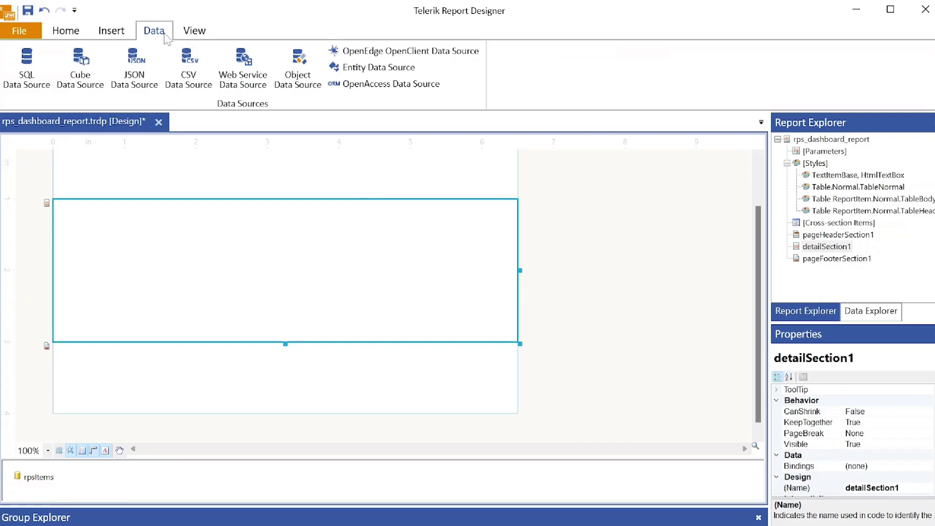
pyautogui.click(31, 68)
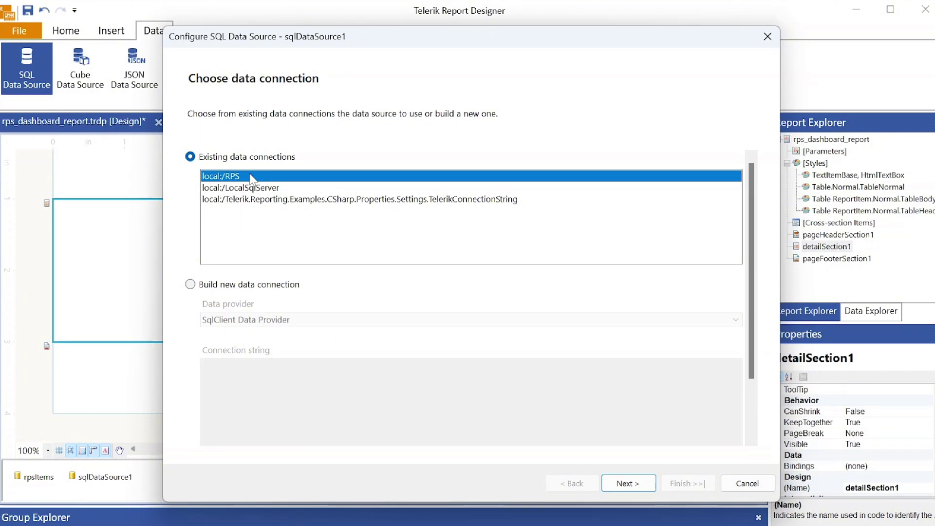
pyautogui.click(613, 483)
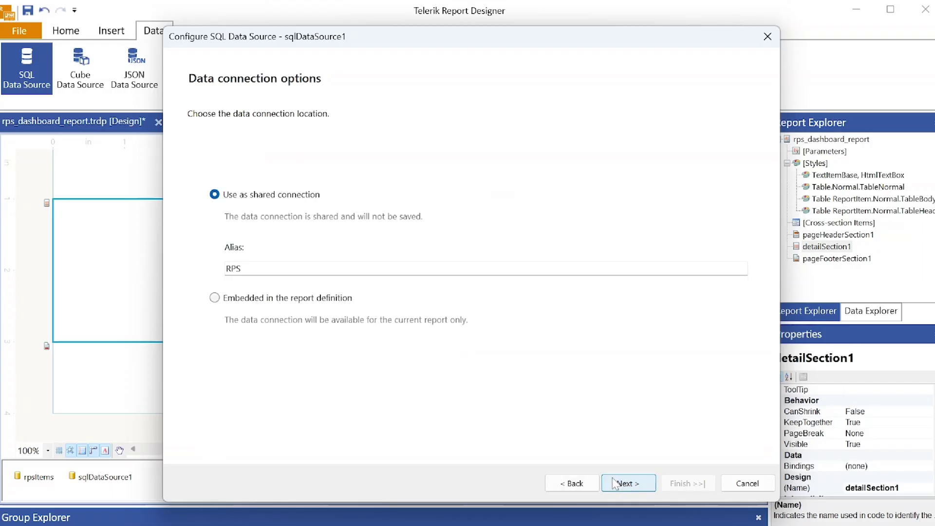
pyautogui.click(615, 483)
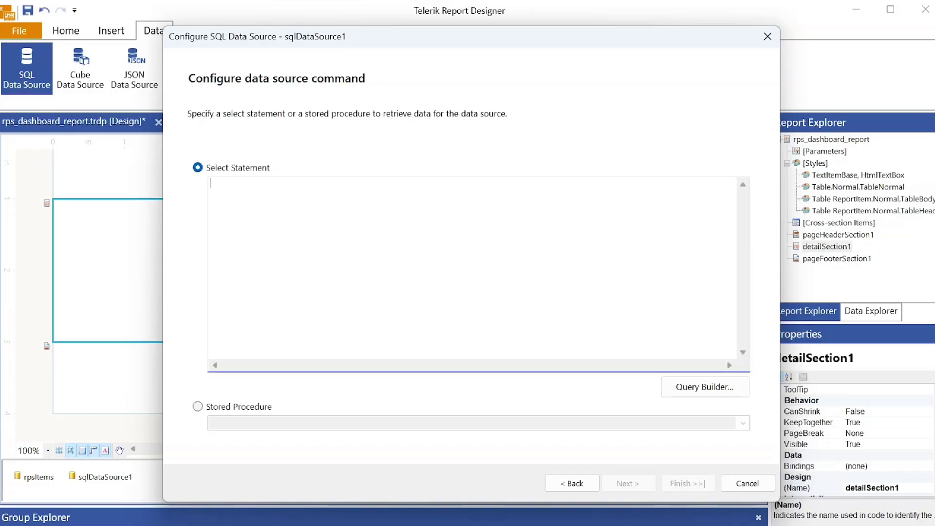
# - Paste the SELECT query on PtItems filtering Status values 8, 4 and 16
pyautogui.rightClick(286, 219)
pyautogui.click(292, 286)
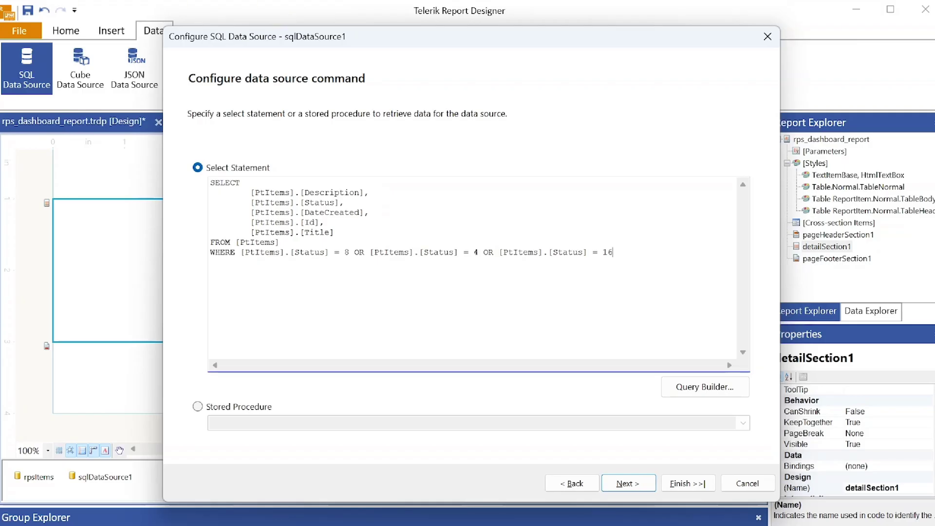
pyautogui.doubleClick(310, 252)
pyautogui.click(359, 251)
pyautogui.doubleClick(347, 252)
pyautogui.doubleClick(476, 252)
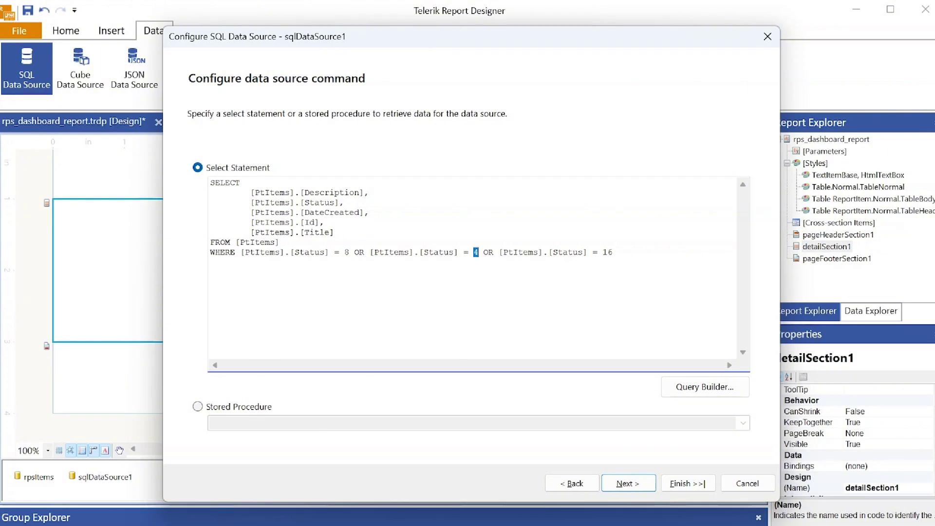
pyautogui.doubleClick(607, 252)
pyautogui.click(613, 252)
# - Execute the query preview, finish the wizard and rename the data source to chartData
pyautogui.click(632, 484)
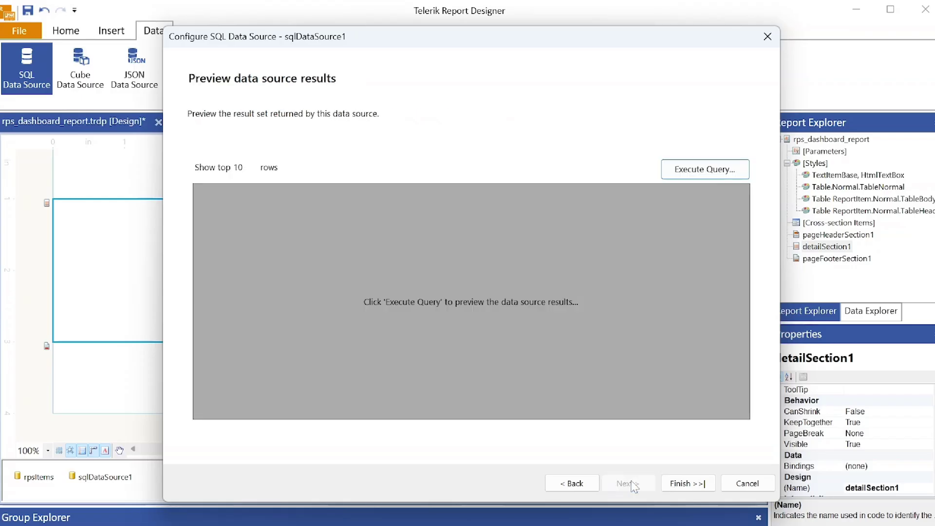
pyautogui.click(695, 175)
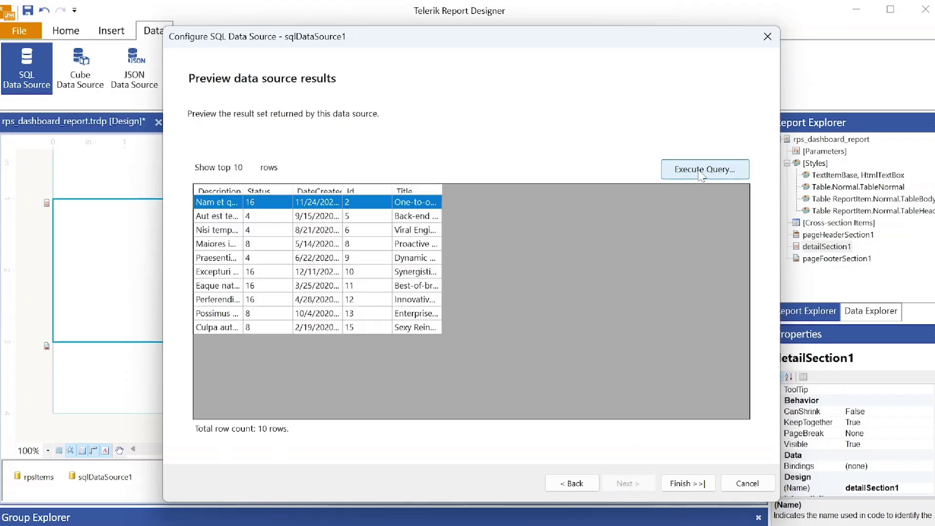
pyautogui.click(688, 482)
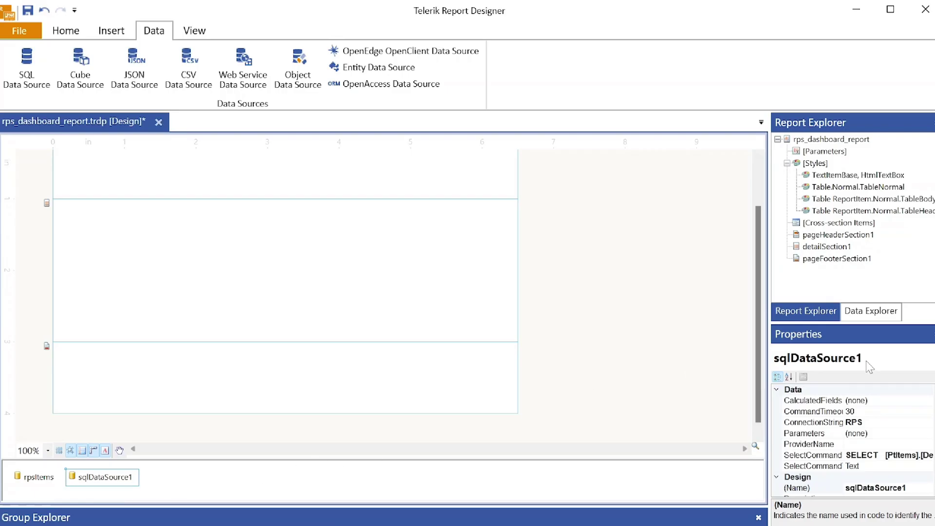
pyautogui.click(896, 488)
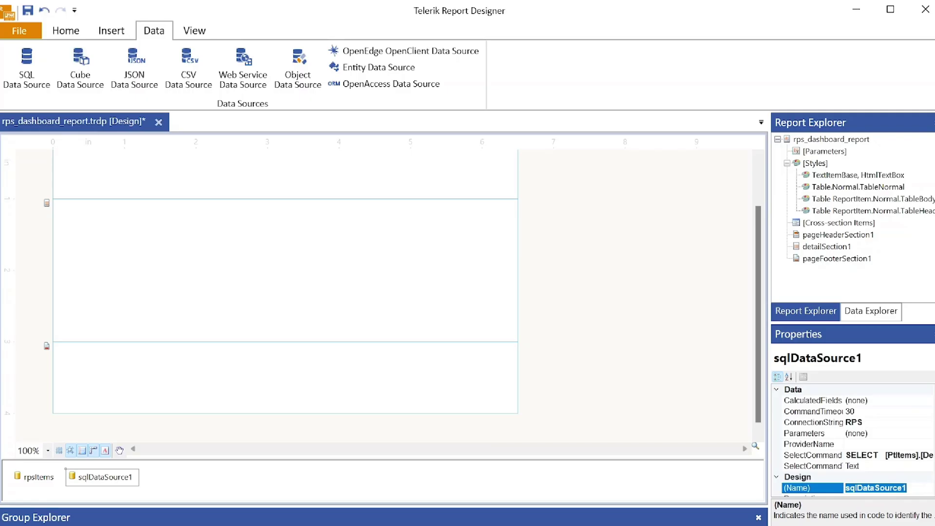
pyautogui.write('chartData')
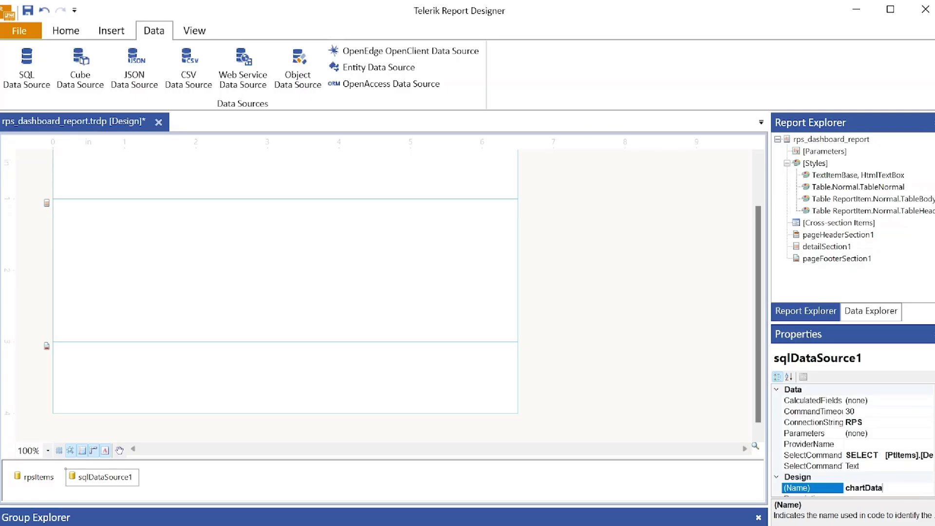
pyautogui.press('Return')
pyautogui.click(88, 479)
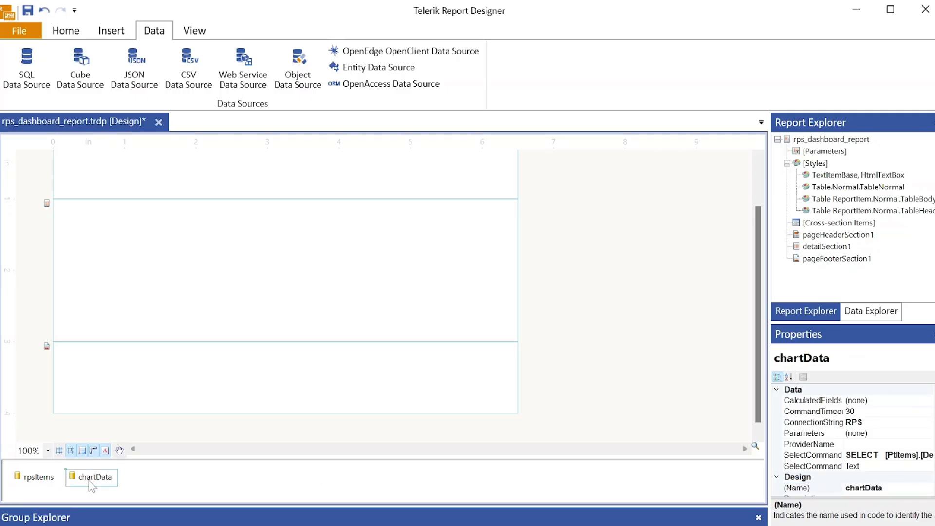
pyautogui.click(110, 35)
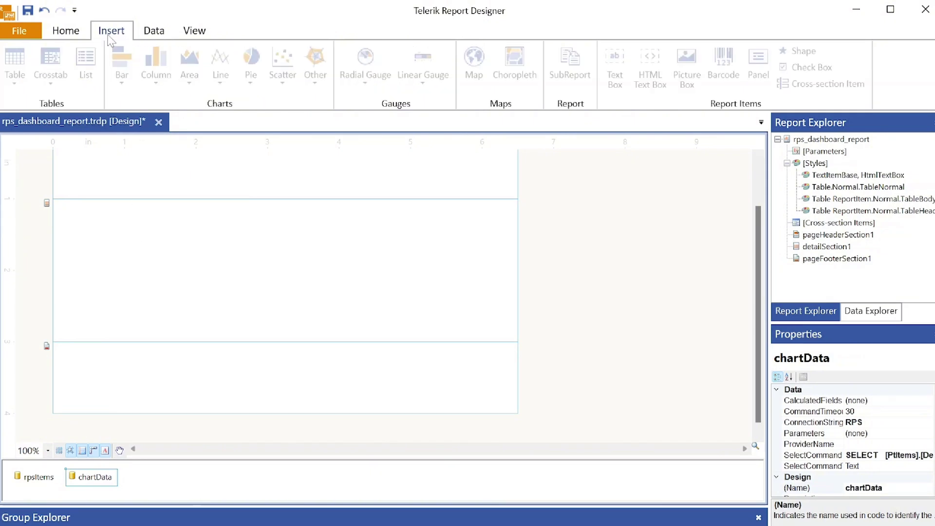
# - Insert a Stacked Column chart into the detail section bound to the chartData data source
pyautogui.click(154, 291)
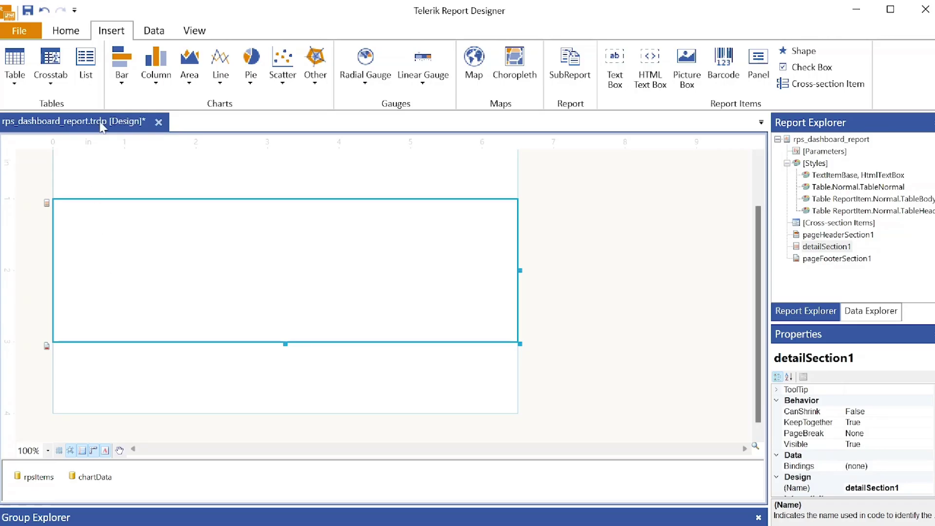
pyautogui.click(155, 77)
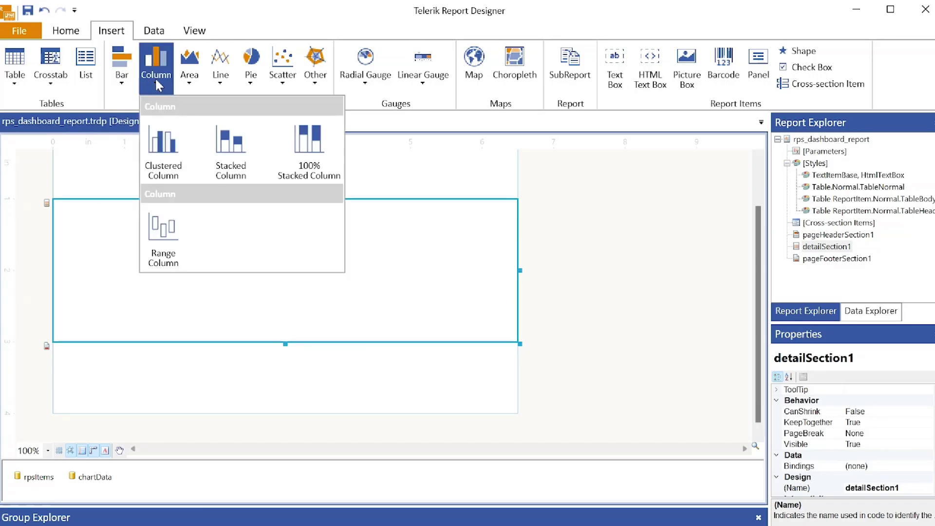
pyautogui.click(238, 155)
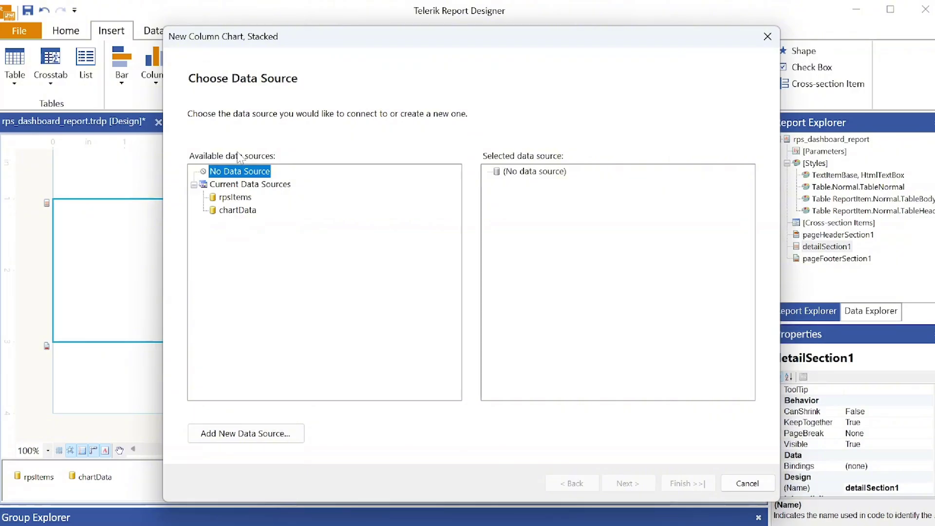
pyautogui.click(246, 214)
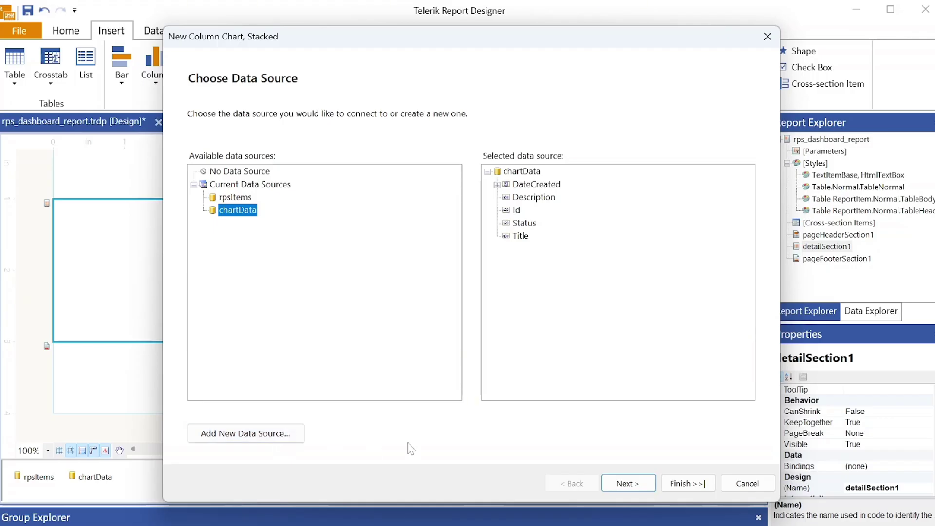
pyautogui.click(623, 483)
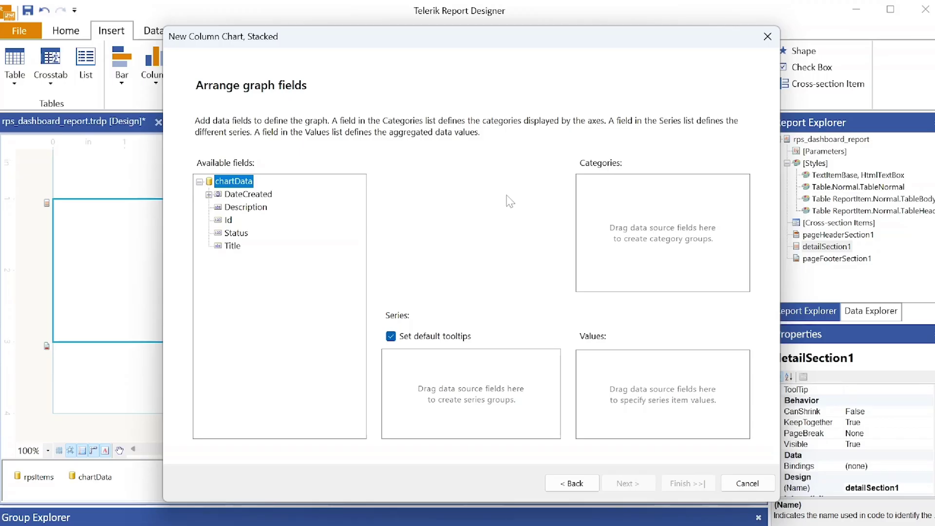
# - Build graph1 with Status as series, DateCreated month as categories and Count of Status as values
pyautogui.click(235, 233)
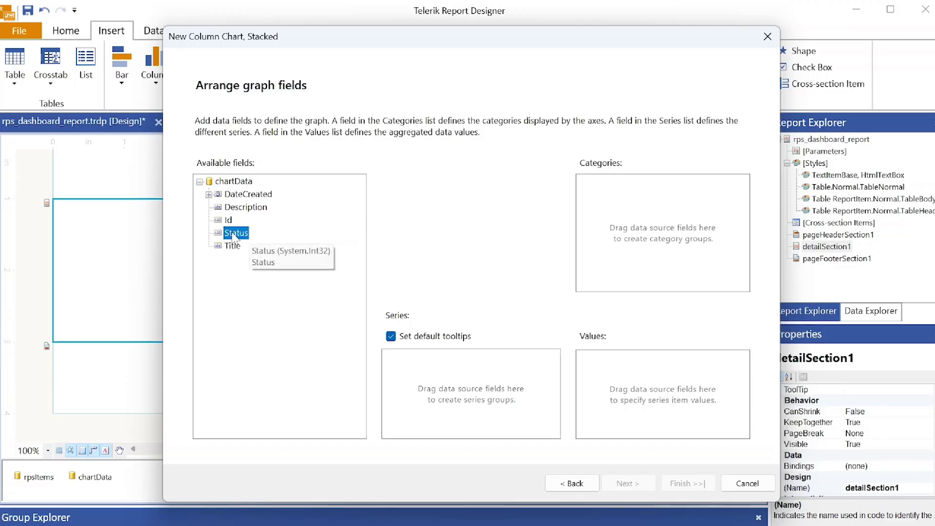
pyautogui.moveTo(235, 237); pyautogui.dragTo(472, 392)
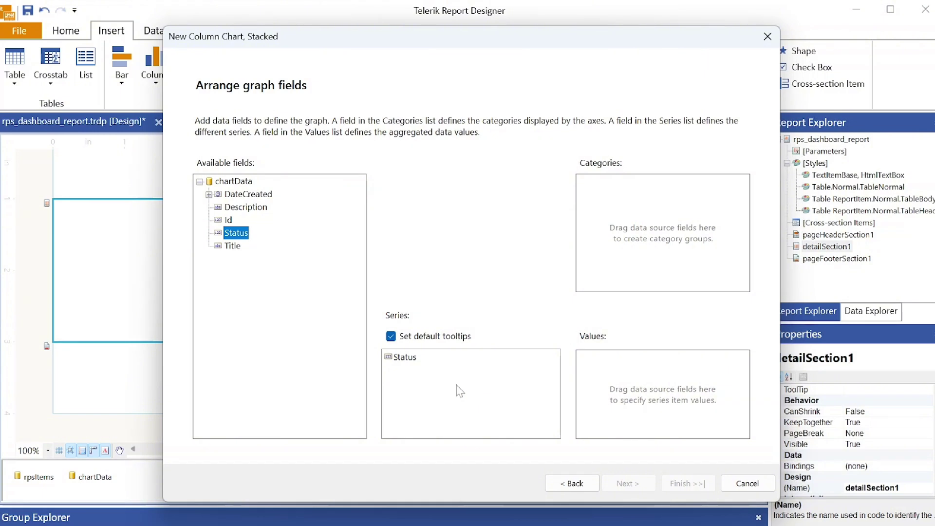
pyautogui.click(208, 194)
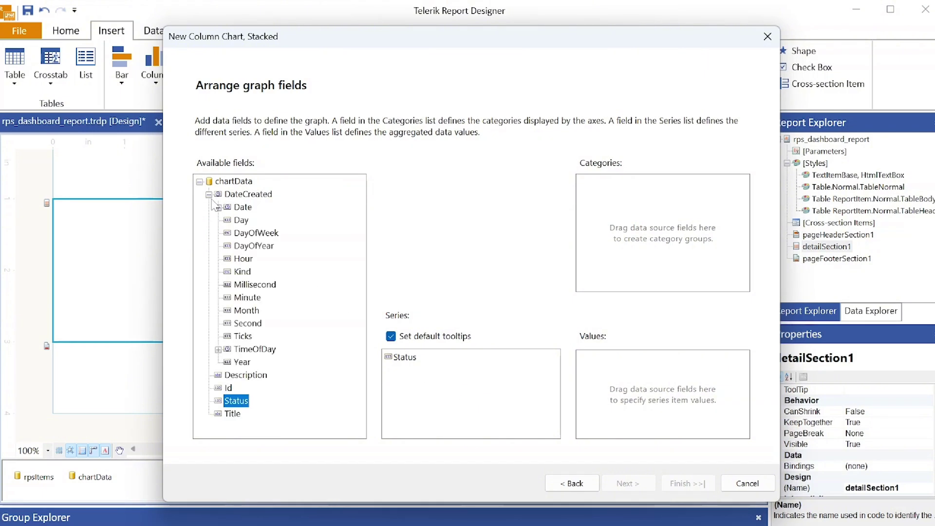
pyautogui.moveTo(246, 310); pyautogui.dragTo(644, 238)
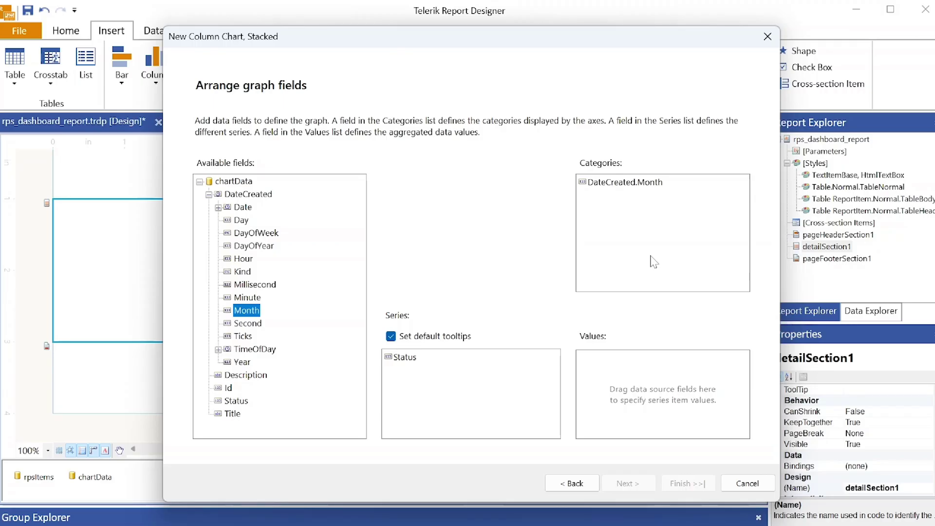
pyautogui.moveTo(237, 401); pyautogui.dragTo(618, 395)
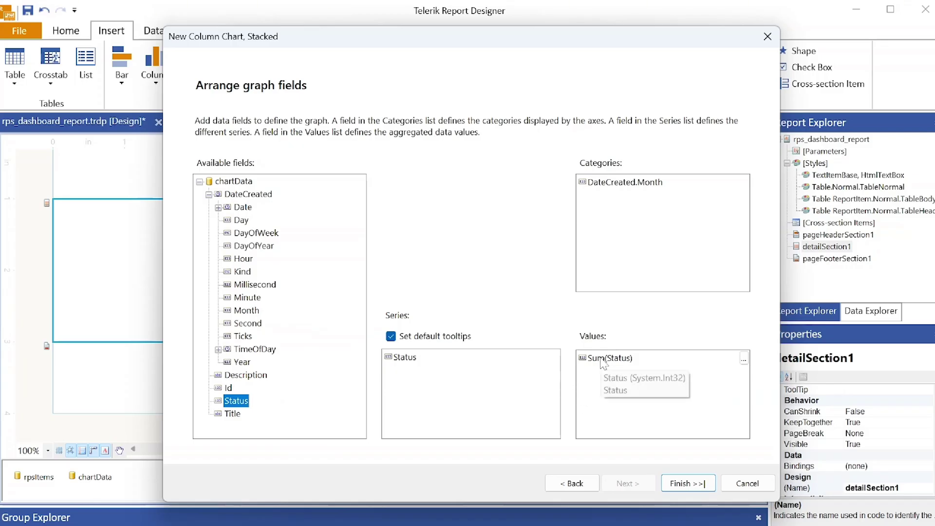
pyautogui.click(744, 359)
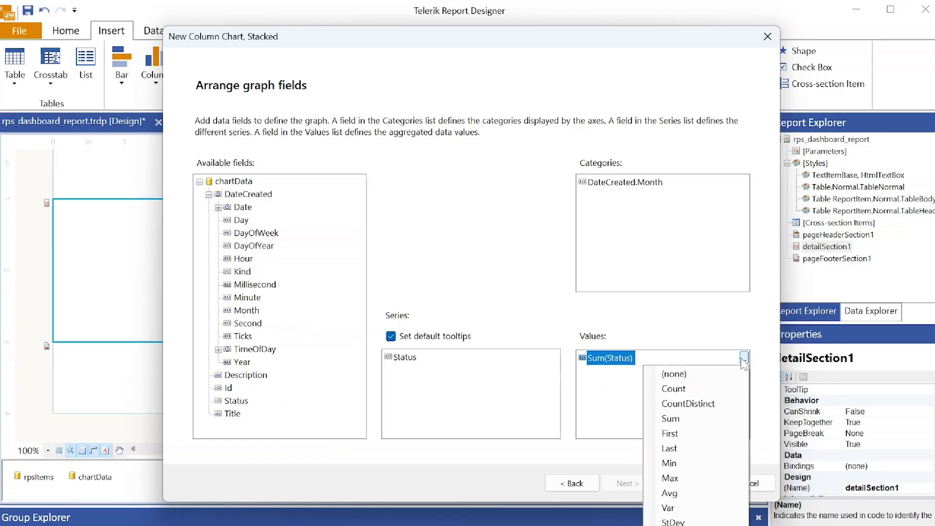
pyautogui.click(693, 389)
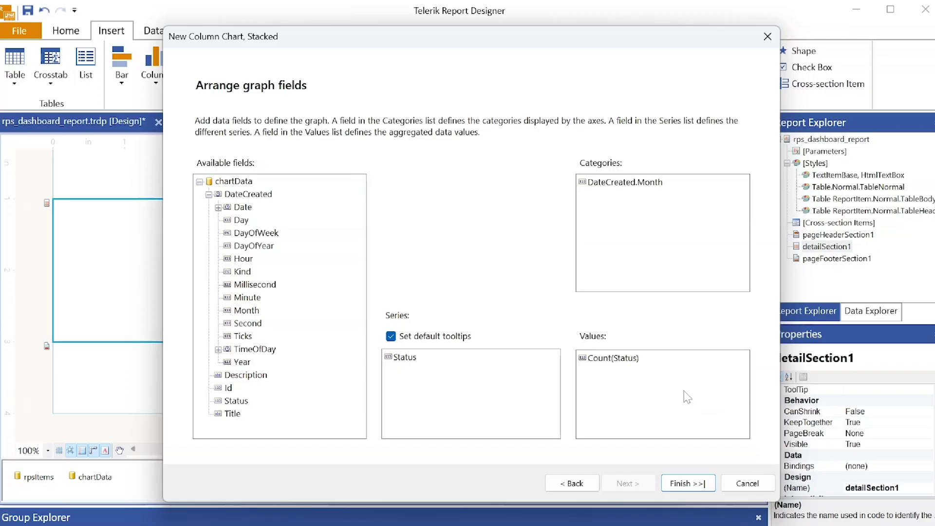
pyautogui.click(700, 487)
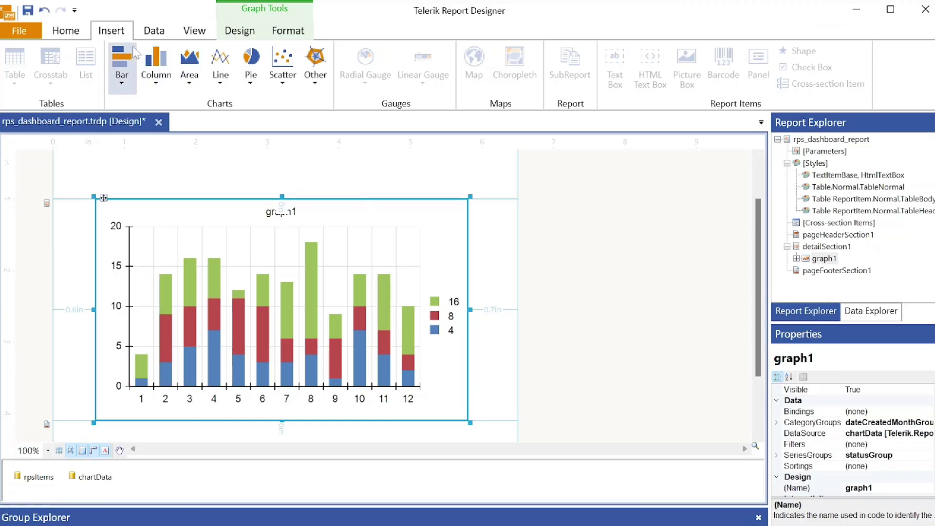
# - Preview the report to check the new chart, then return to Design view
pyautogui.click(69, 31)
pyautogui.click(23, 66)
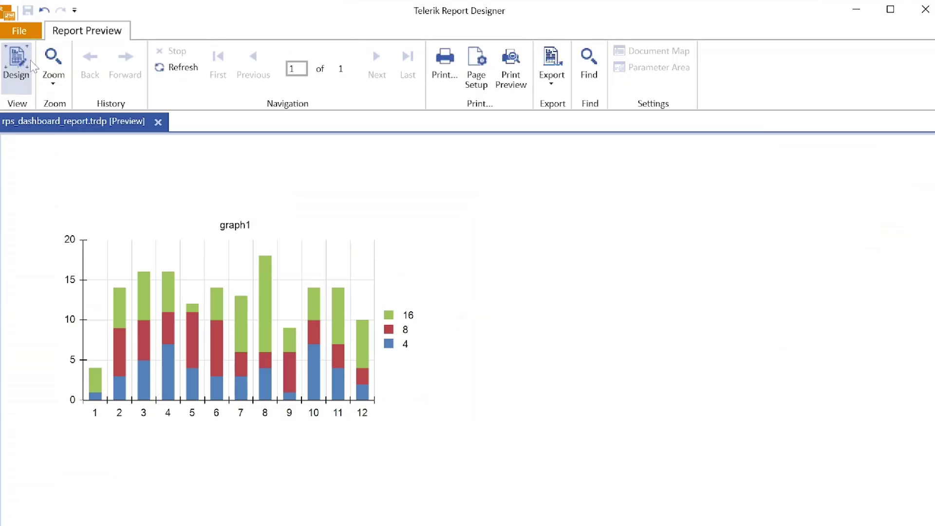
pyautogui.click(17, 62)
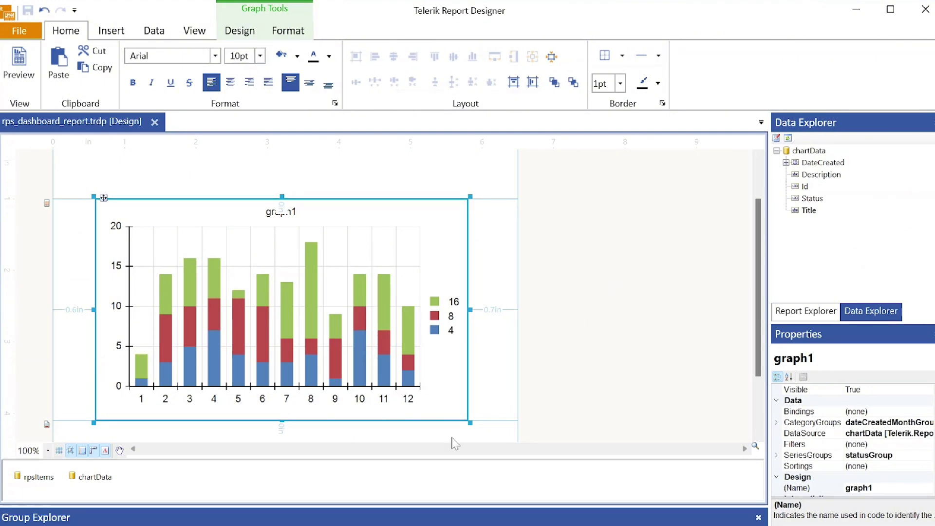
# - Open the CalculatedFields editor for the chartData data source
pyautogui.click(94, 478)
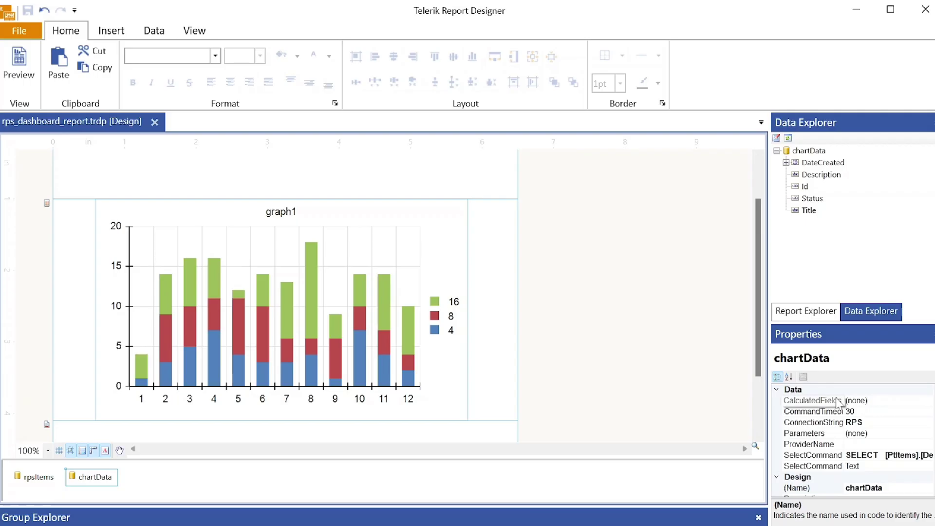
pyautogui.click(921, 402)
pyautogui.click(930, 400)
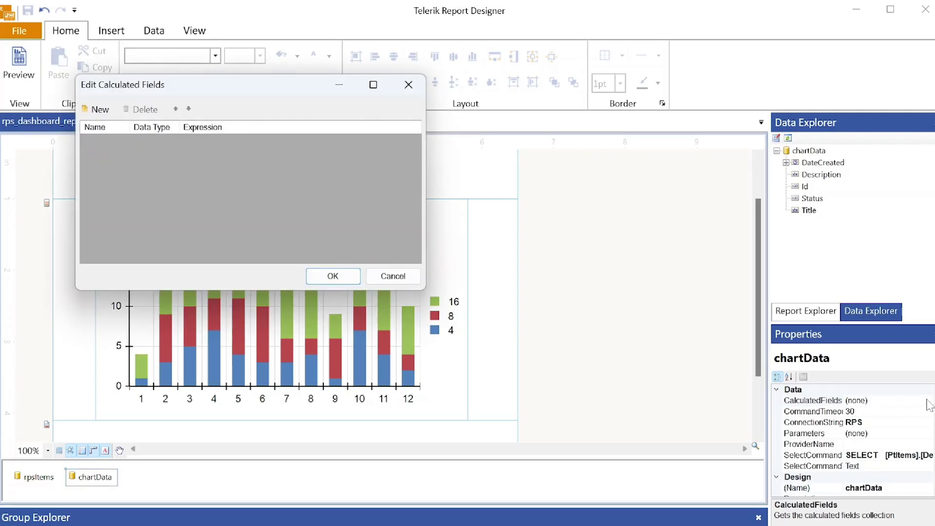
# - Add a calculated field named State to chartData and open its Edit Expression dialog
pyautogui.click(100, 110)
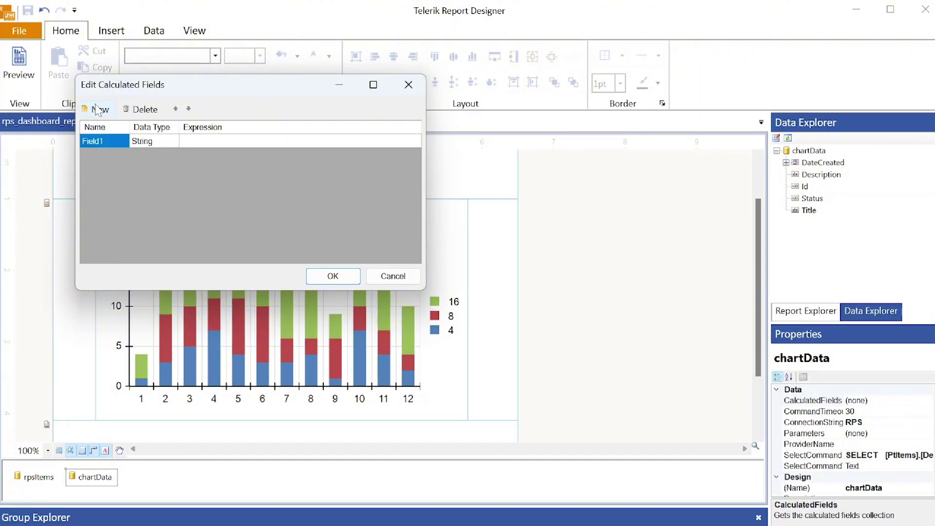
pyautogui.click(93, 140)
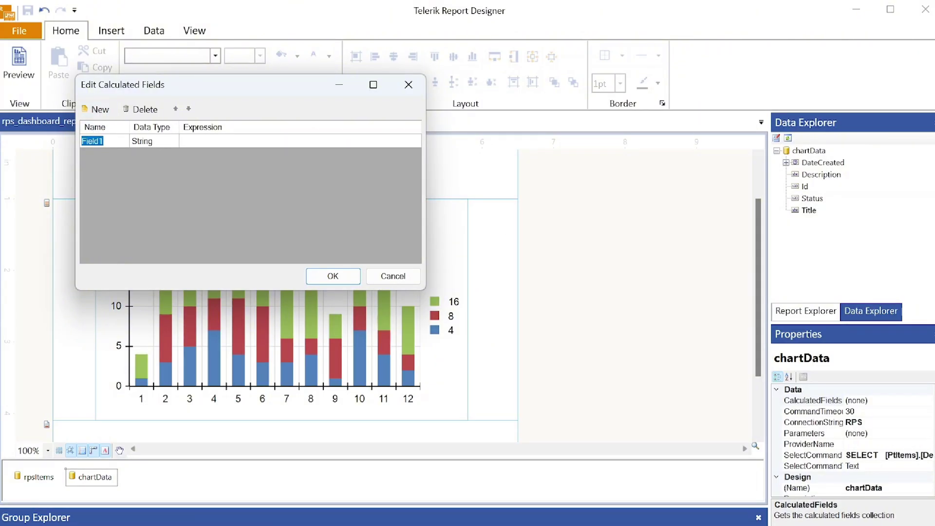
pyautogui.write('State')
pyautogui.click(205, 141)
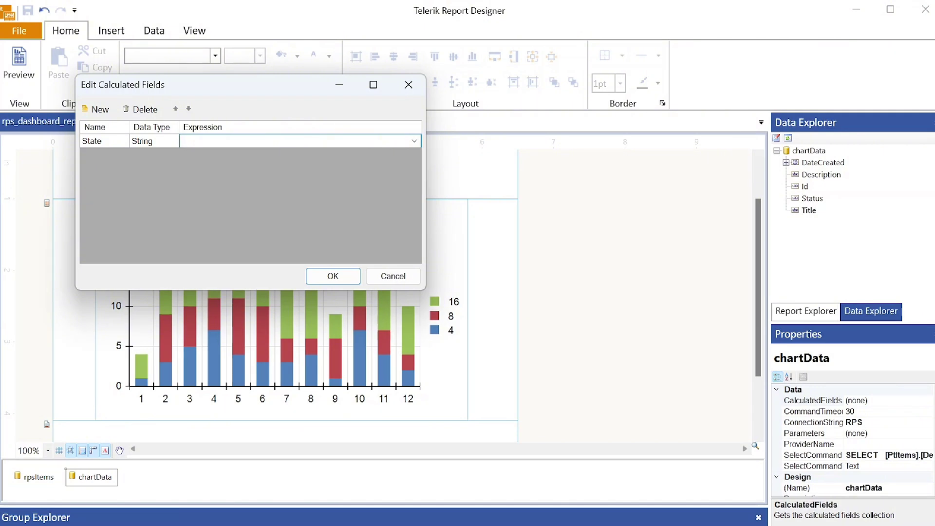
pyautogui.click(414, 141)
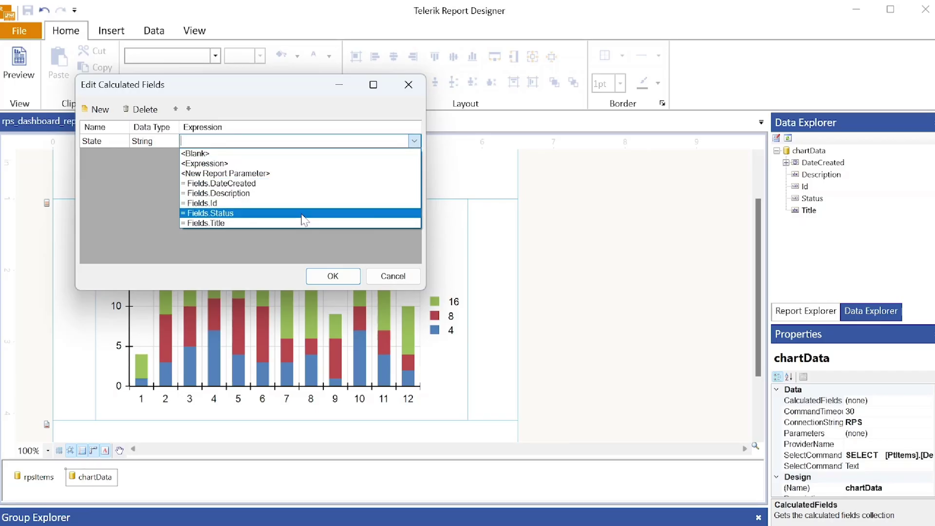
pyautogui.click(216, 164)
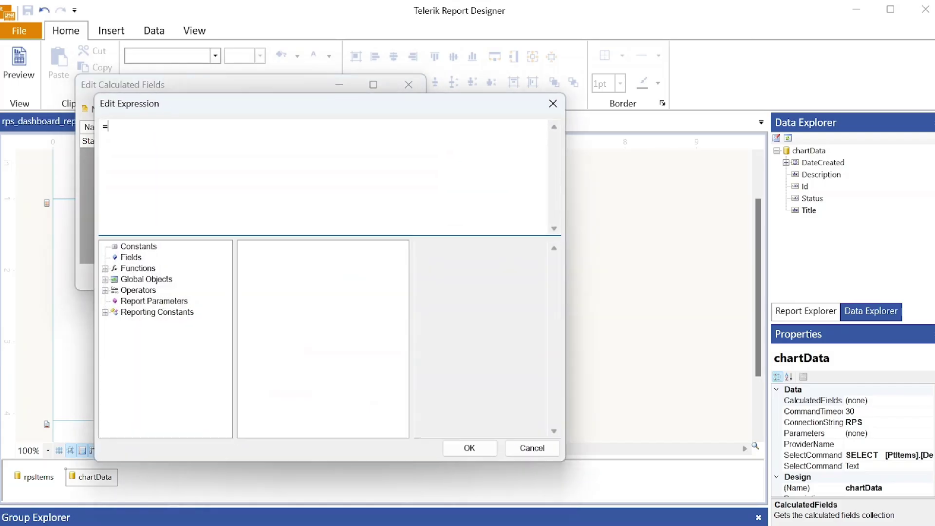
# - Browse the expression categories and insert the Logical If function
pyautogui.click(104, 268)
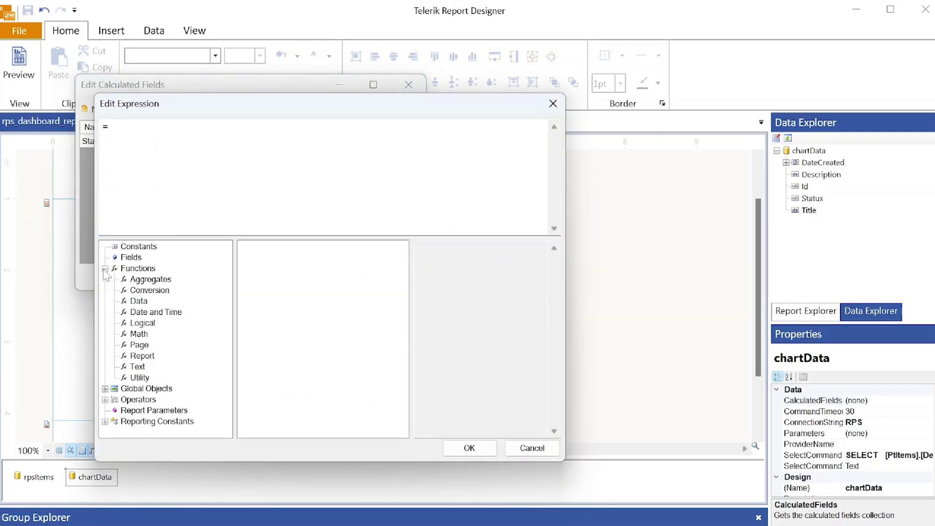
pyautogui.click(104, 269)
pyautogui.click(105, 290)
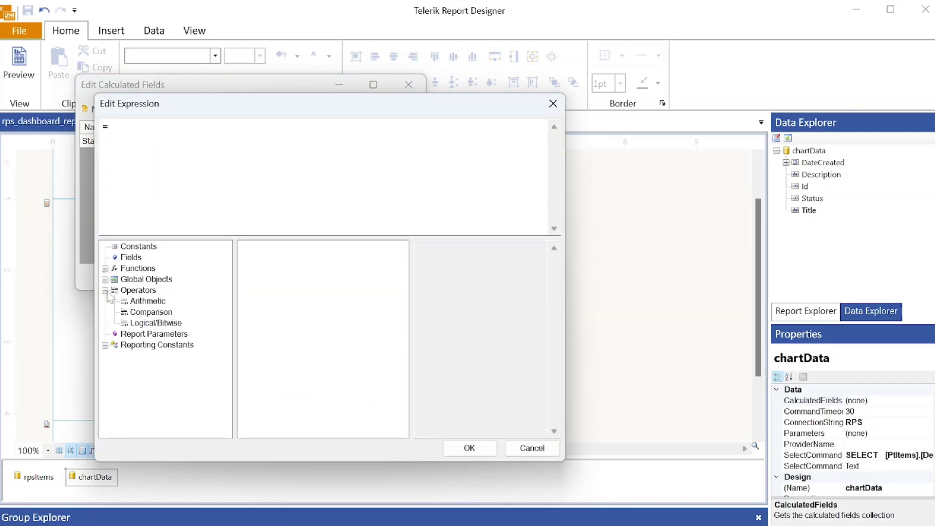
pyautogui.click(106, 290)
pyautogui.click(106, 279)
pyautogui.click(105, 280)
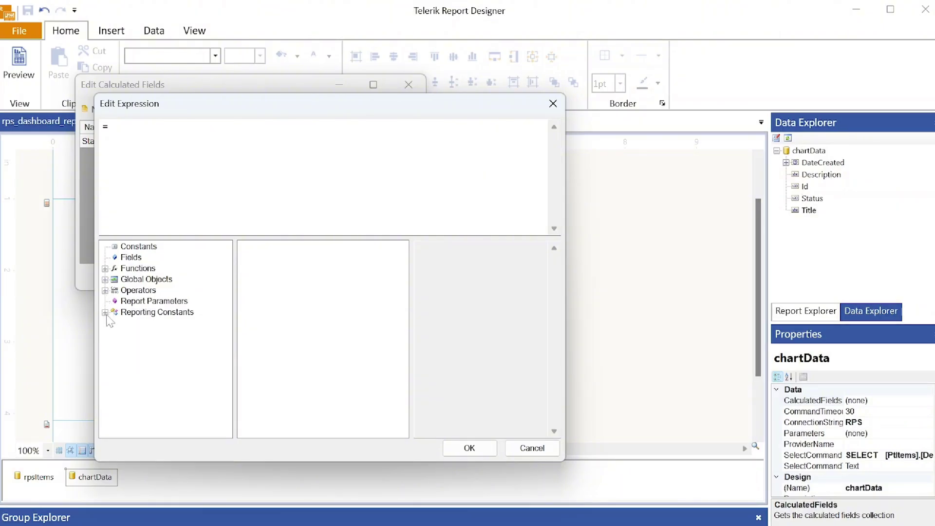
pyautogui.click(121, 302)
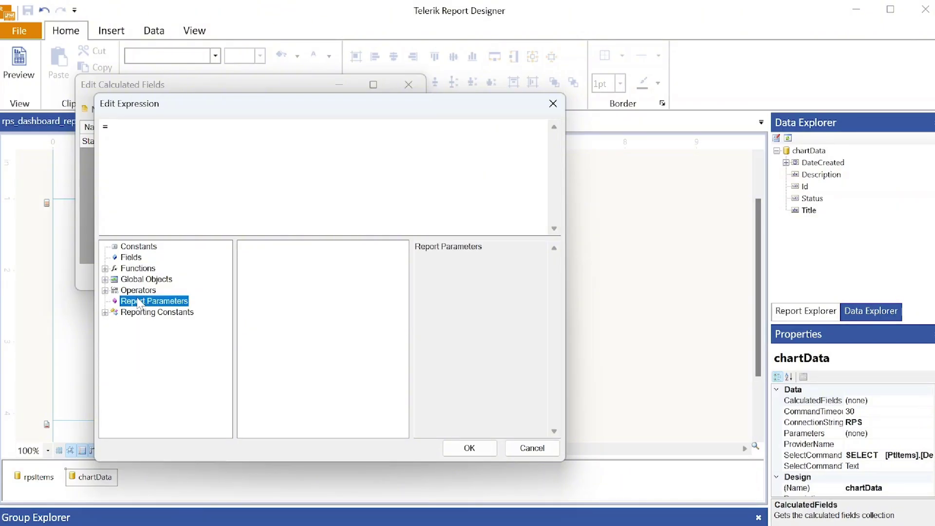
pyautogui.click(105, 312)
pyautogui.click(105, 312)
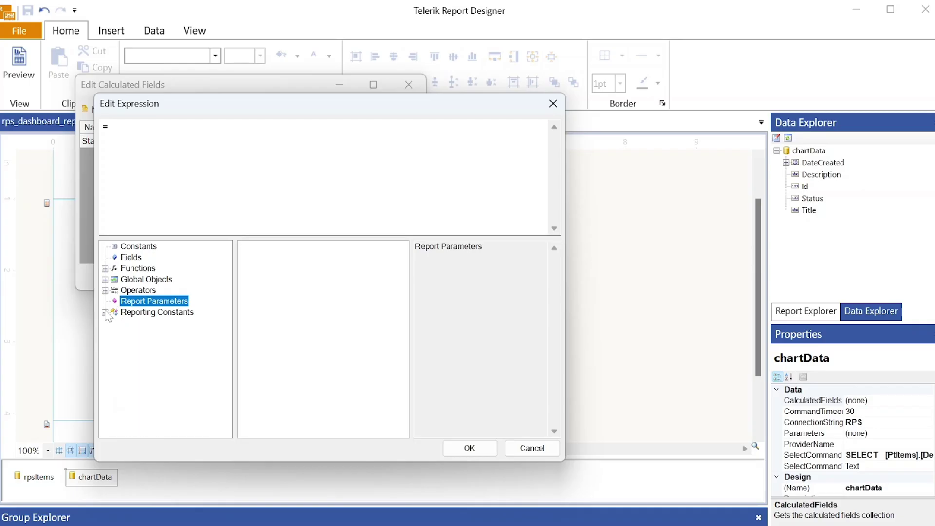
pyautogui.click(106, 268)
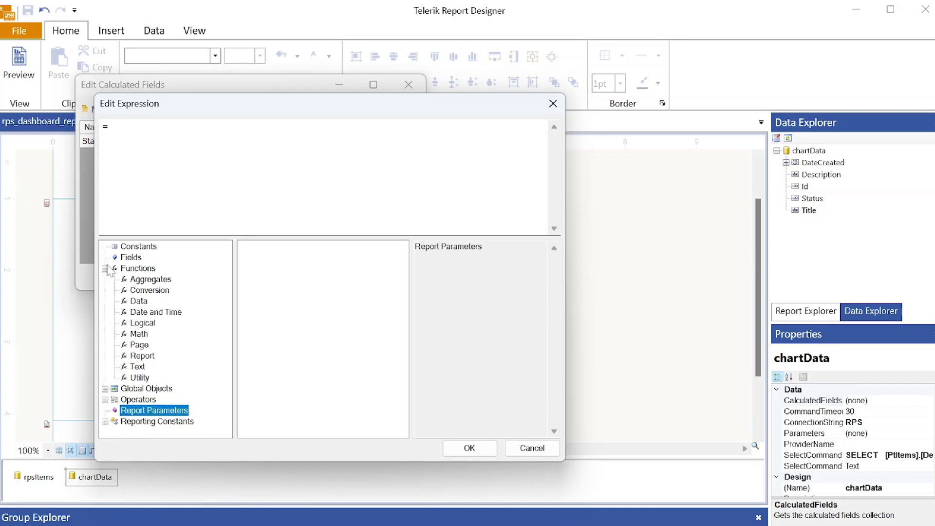
pyautogui.click(149, 322)
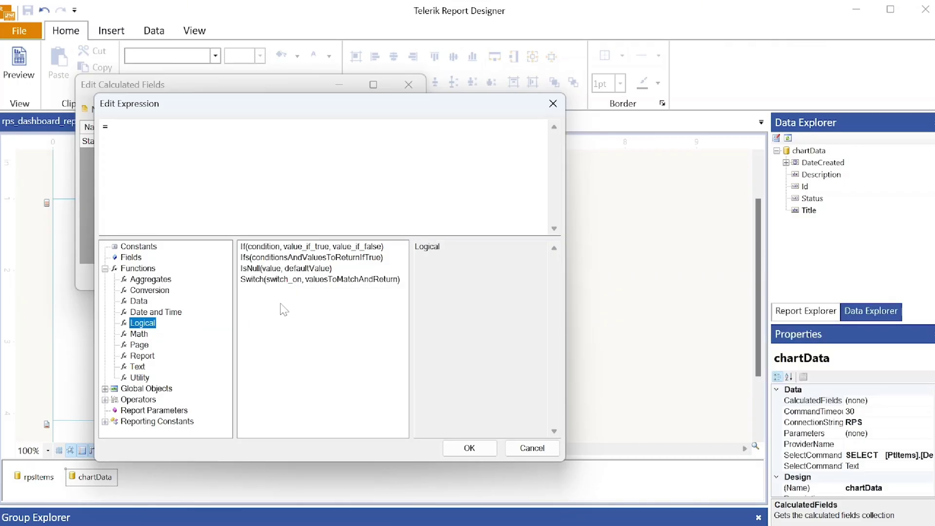
pyautogui.doubleClick(292, 246)
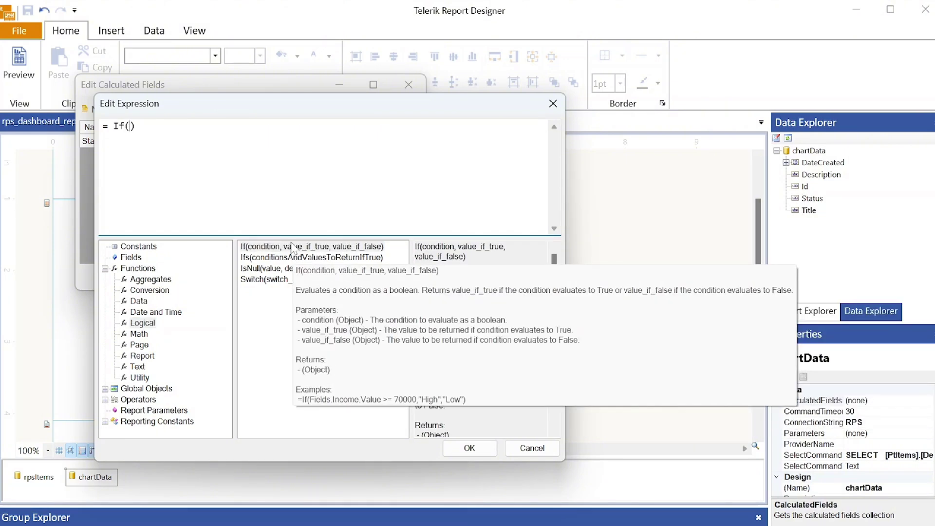
# - Complete the expression as If(Fields.Status = 8, "Open", "Closed") and confirm it
pyautogui.click(128, 258)
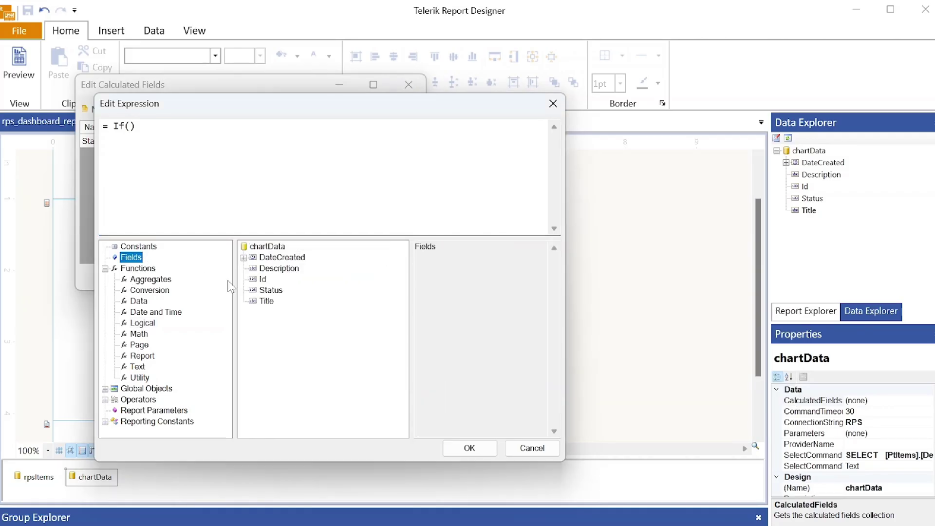
pyautogui.click(124, 126)
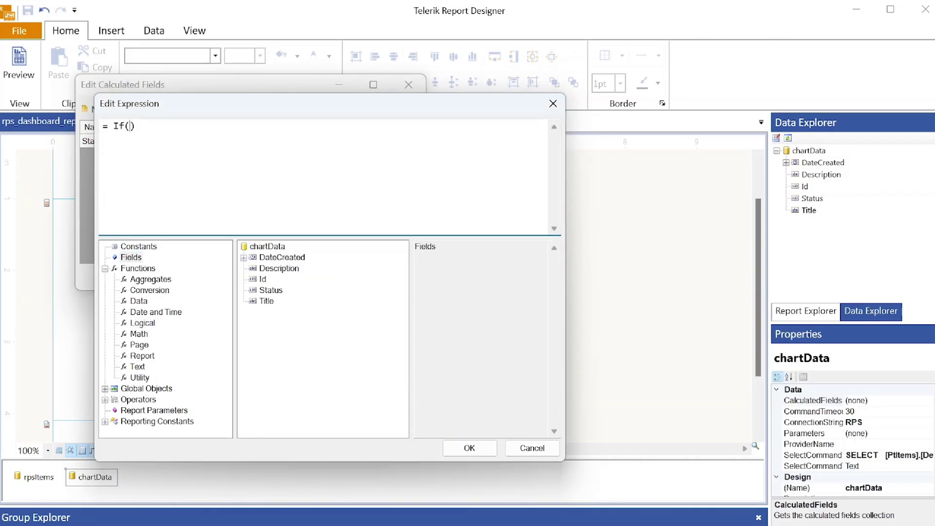
pyautogui.doubleClick(281, 294)
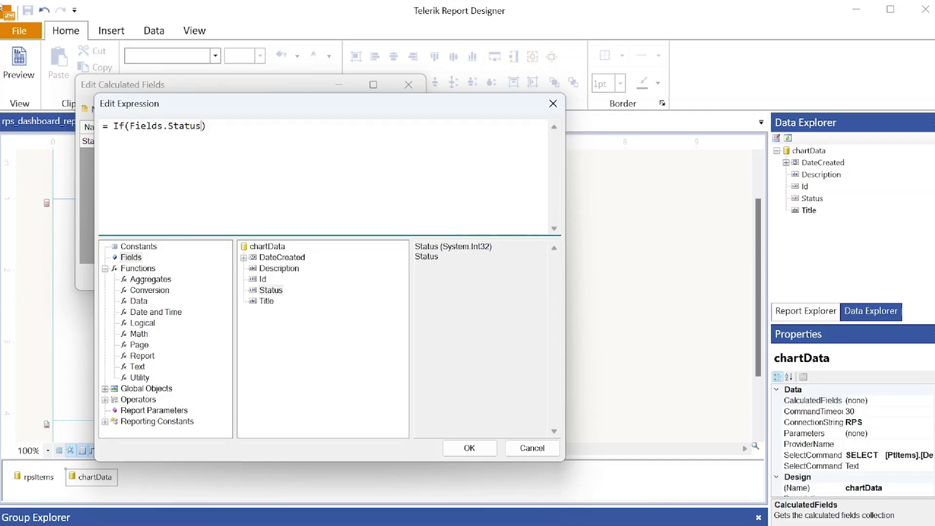
pyautogui.write('= 8, "Open", "Closed"')
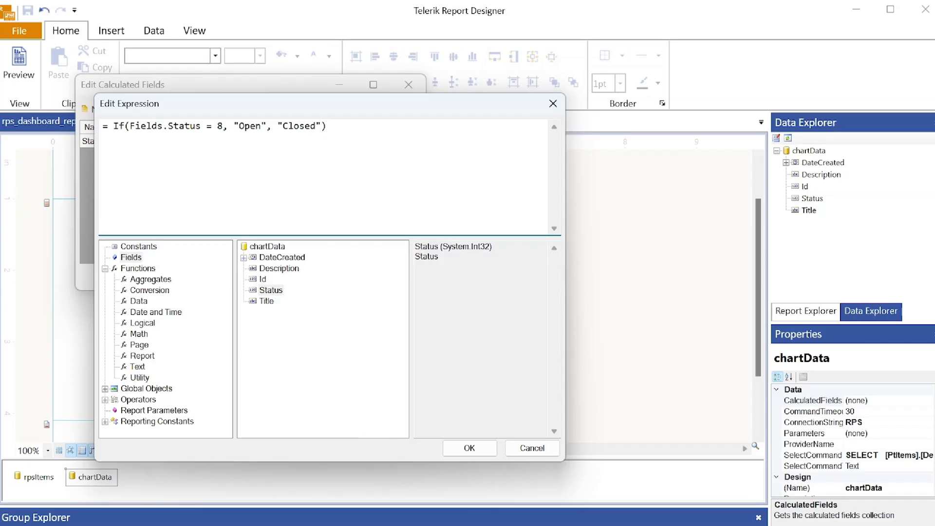
pyautogui.click(469, 447)
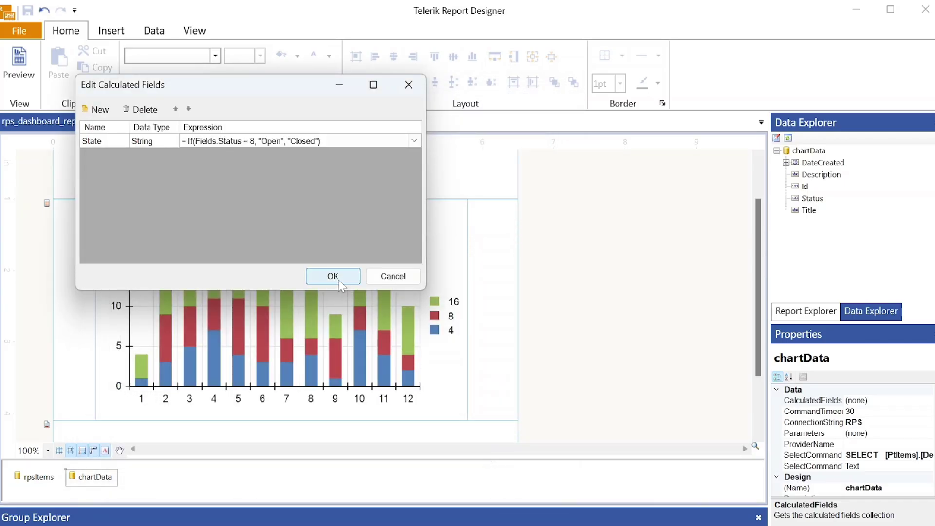
# - Save the State field, check the chartData fields and reopen the CalculatedFields editor
pyautogui.click(339, 283)
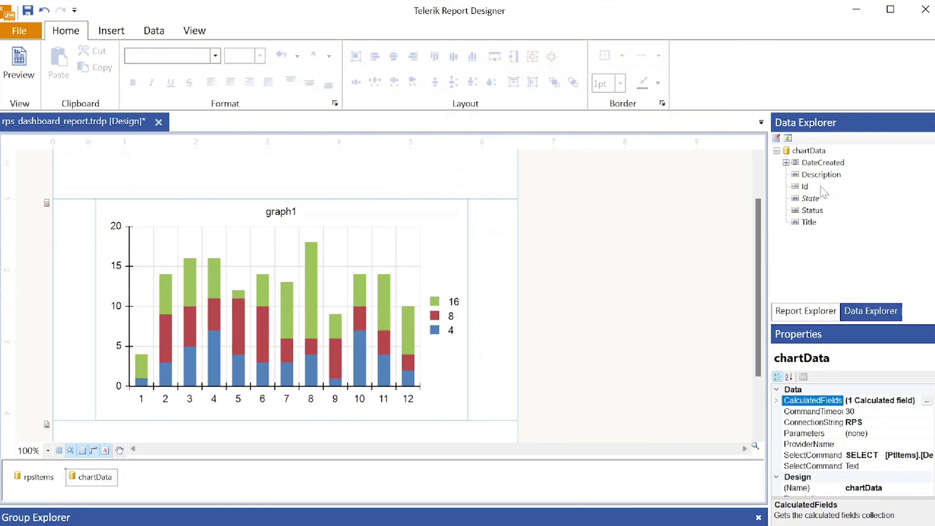
pyautogui.click(811, 202)
pyautogui.click(810, 200)
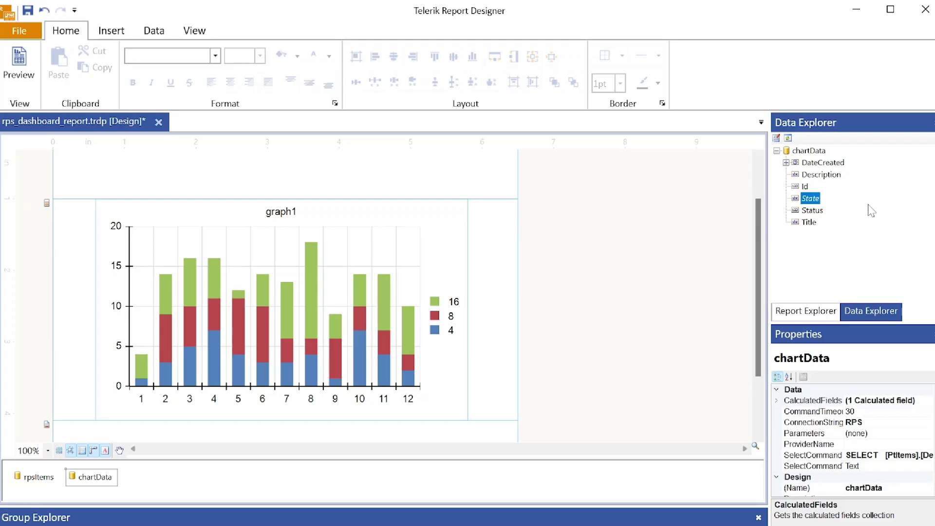
pyautogui.click(927, 400)
pyautogui.click(930, 400)
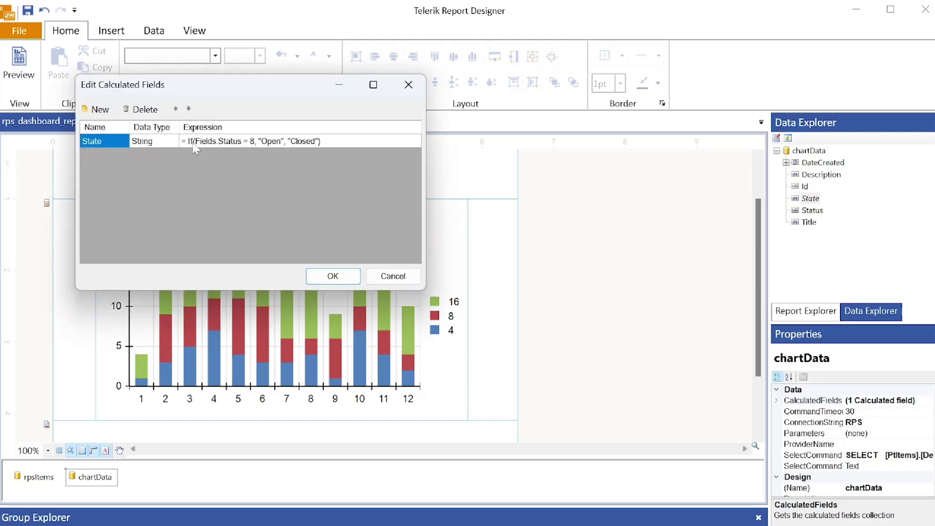
# - Add a new calculated field named Date and open its Edit Expression dialog
pyautogui.click(95, 110)
pyautogui.click(92, 155)
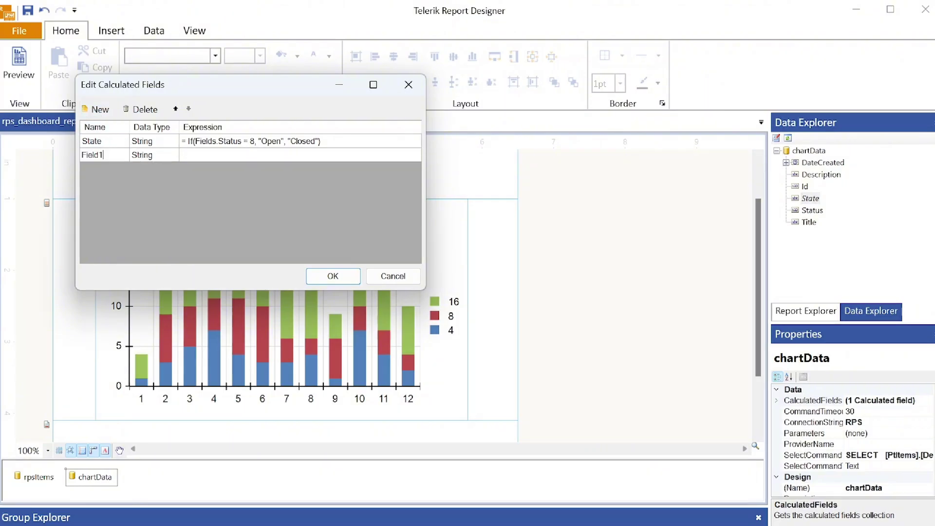
pyautogui.write('Date')
pyautogui.click(360, 155)
pyautogui.click(414, 154)
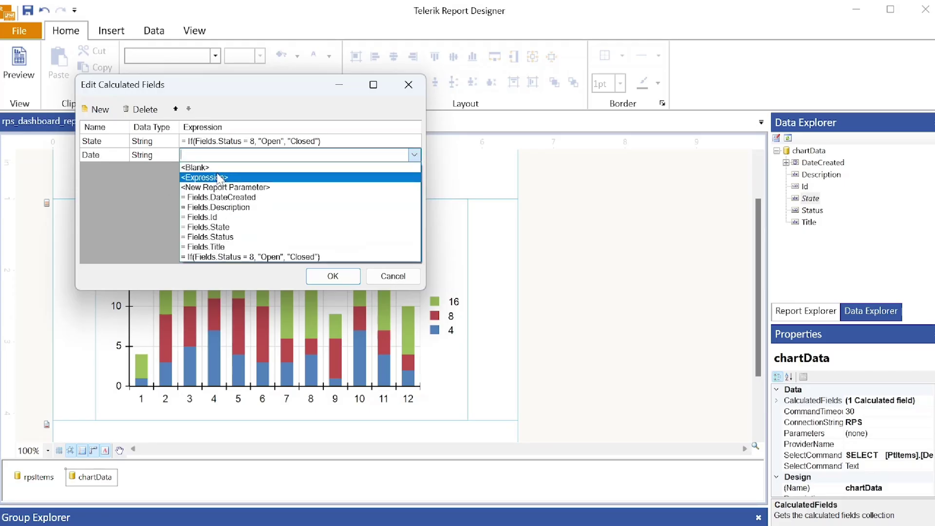
pyautogui.click(219, 177)
pyautogui.click(105, 268)
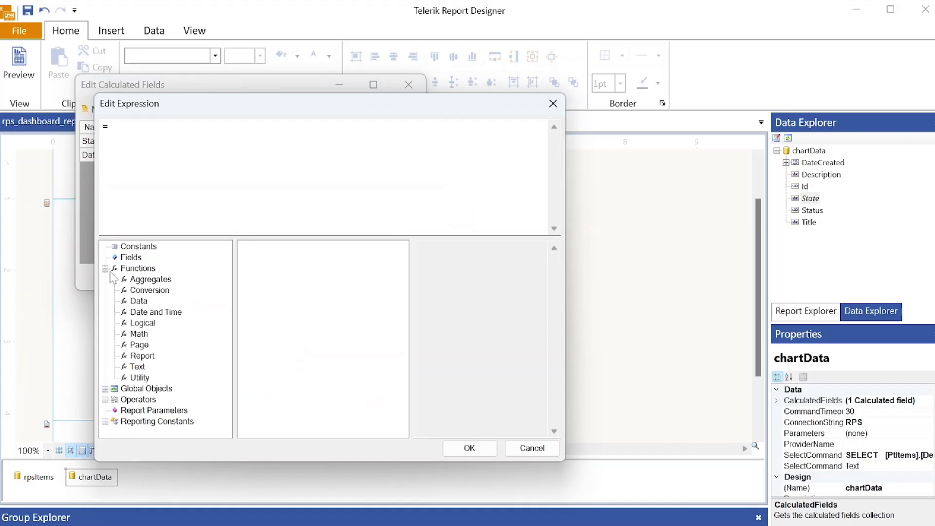
# - Write the Date expression CStr(Format("{0:MM.yyyy}", Fields.DateCreated)) and confirm it
pyautogui.click(149, 290)
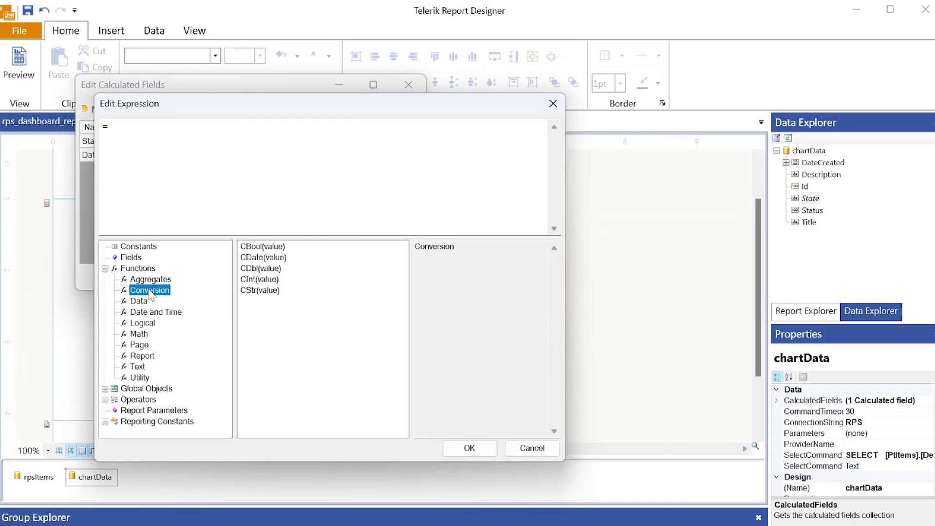
pyautogui.doubleClick(259, 290)
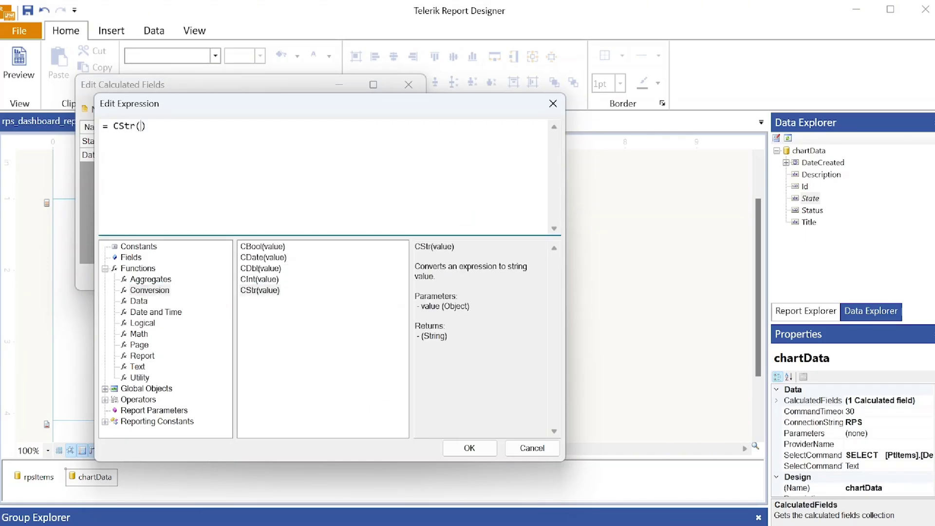
pyautogui.click(137, 366)
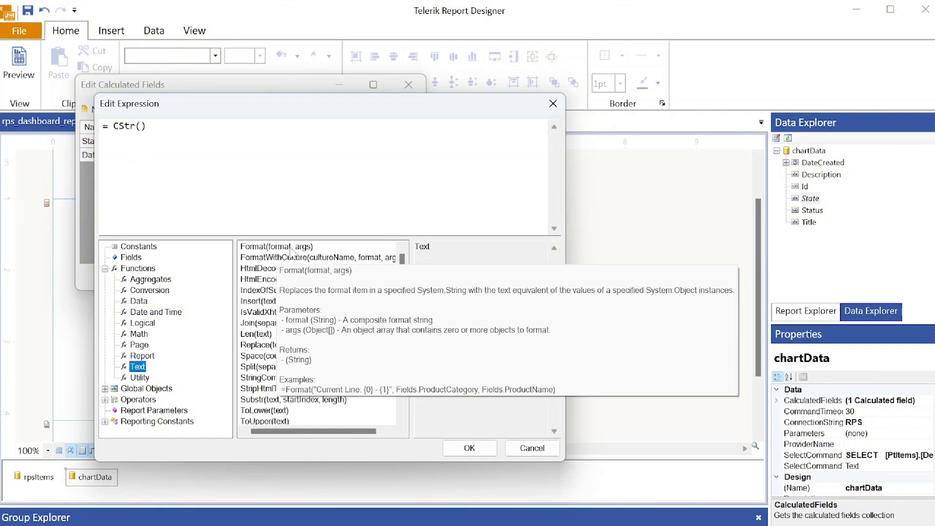
pyautogui.doubleClick(291, 247)
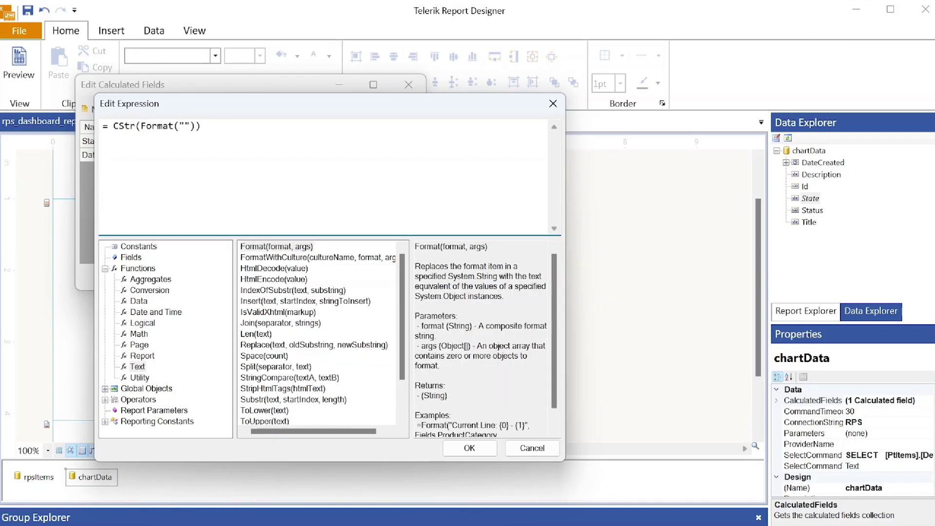
pyautogui.write('{0:}')
pyautogui.write('MM')
pyautogui.write('.yyy')
pyautogui.write('y')
pyautogui.write(',')
pyautogui.press('BackSpace')
pyautogui.click(130, 257)
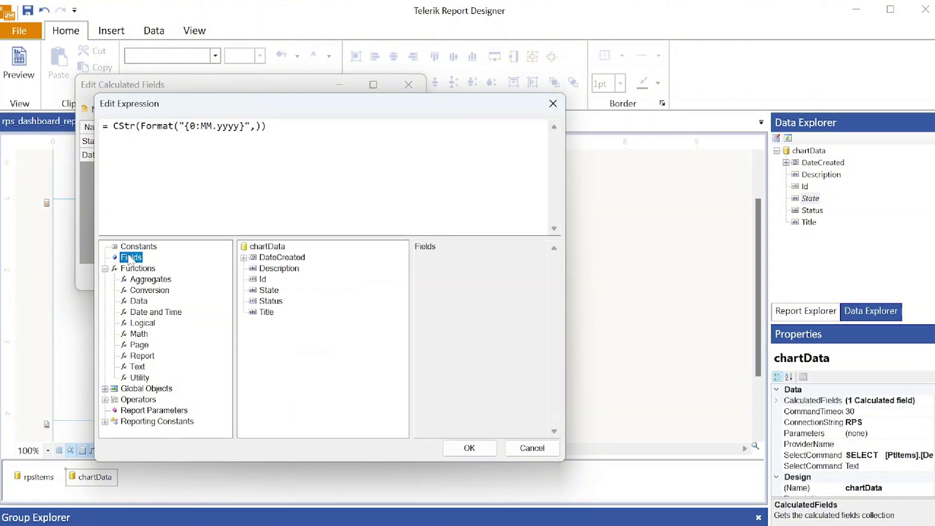
pyautogui.doubleClick(282, 258)
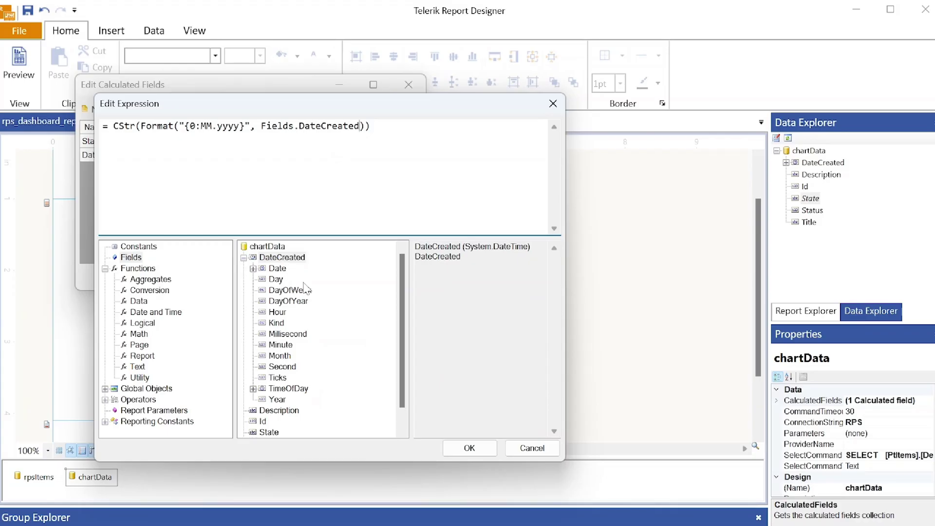
pyautogui.click(469, 447)
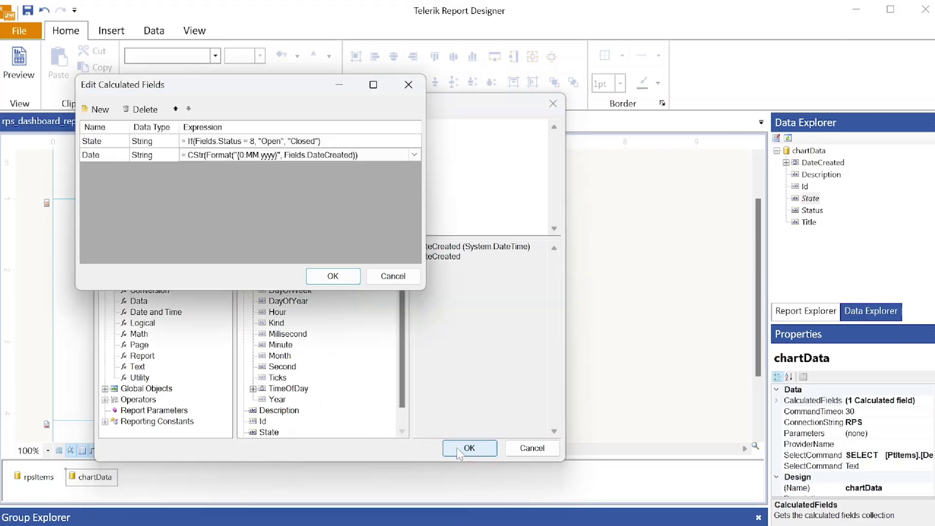
# - Save the two calculated fields, including the new Date field, then bring up graph1's category groups
pyautogui.click(333, 275)
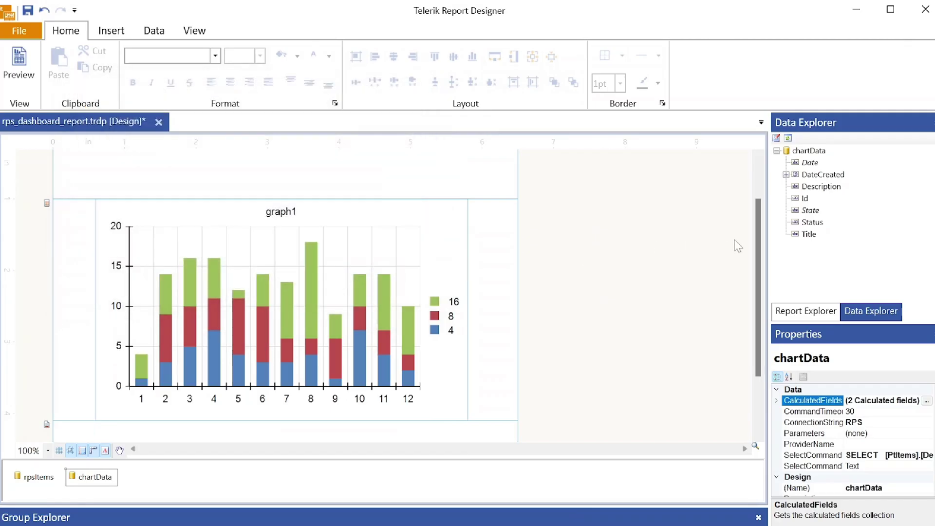
pyautogui.click(813, 163)
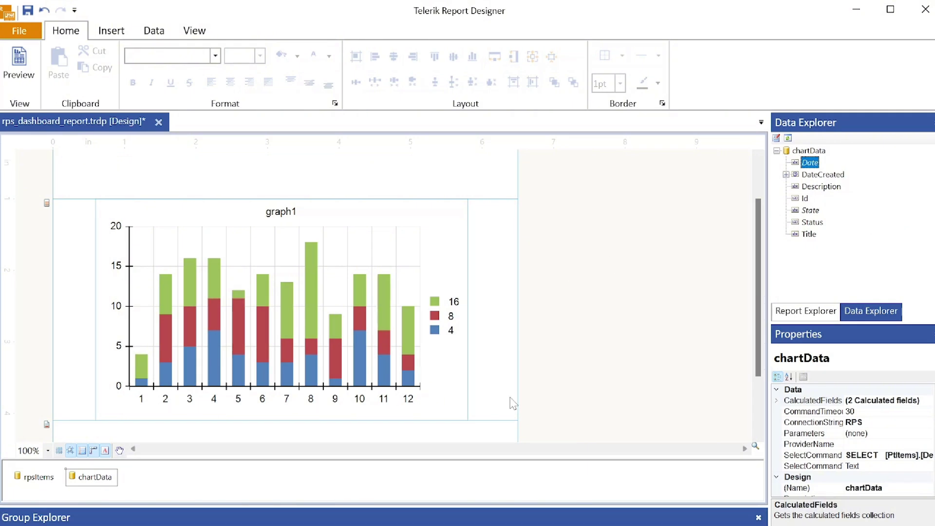
pyautogui.click(811, 314)
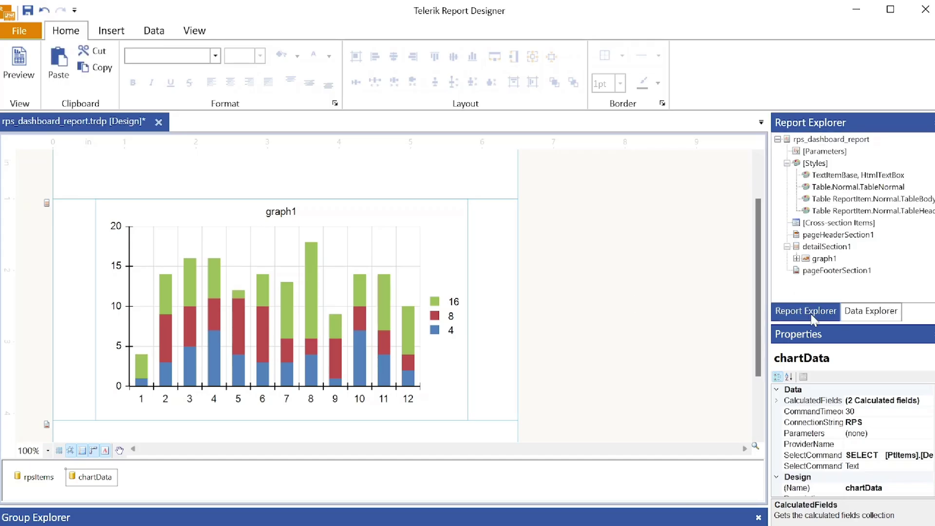
pyautogui.click(824, 259)
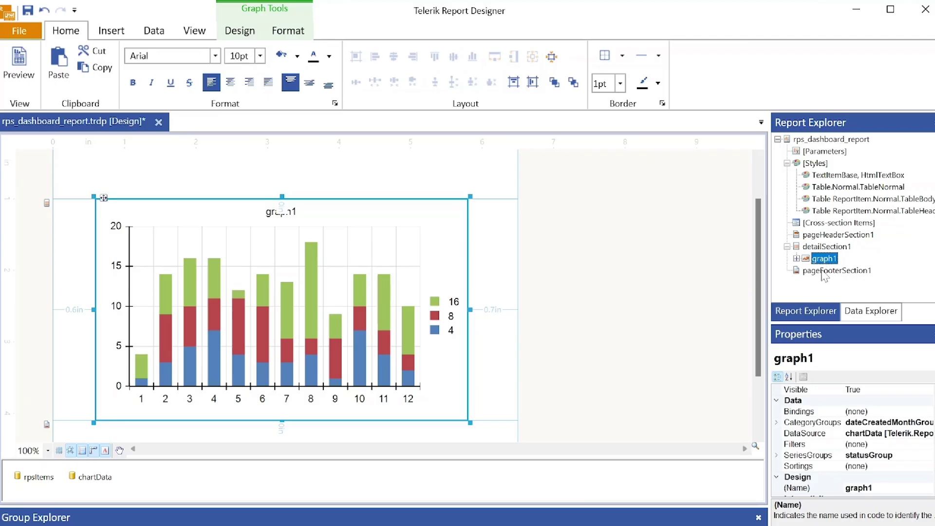
pyautogui.click(892, 422)
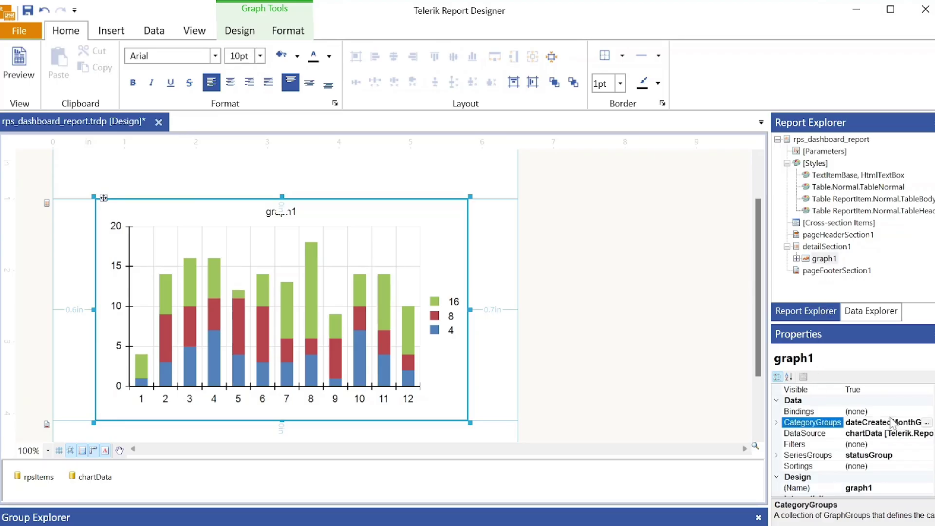
pyautogui.click(929, 422)
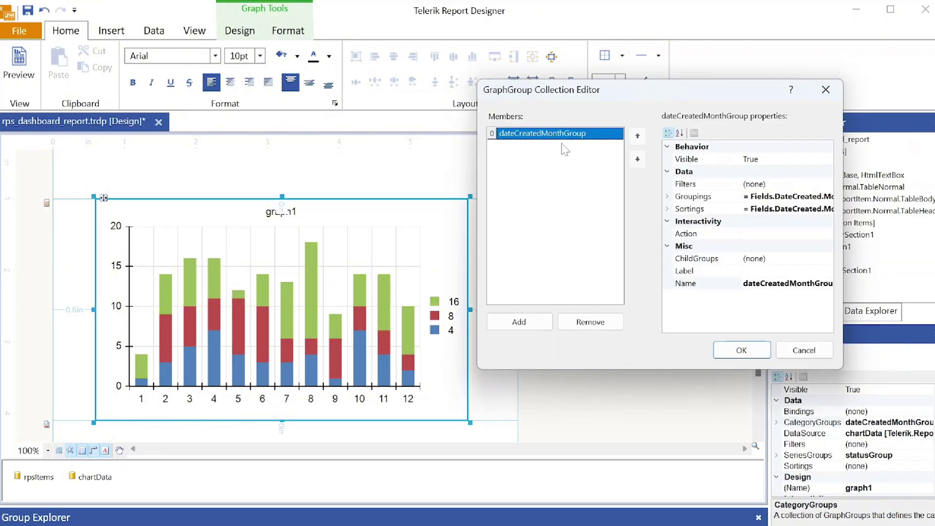
# - Replace the dateCreatedMonthGroup category group with a new group named dateGroup
pyautogui.click(601, 326)
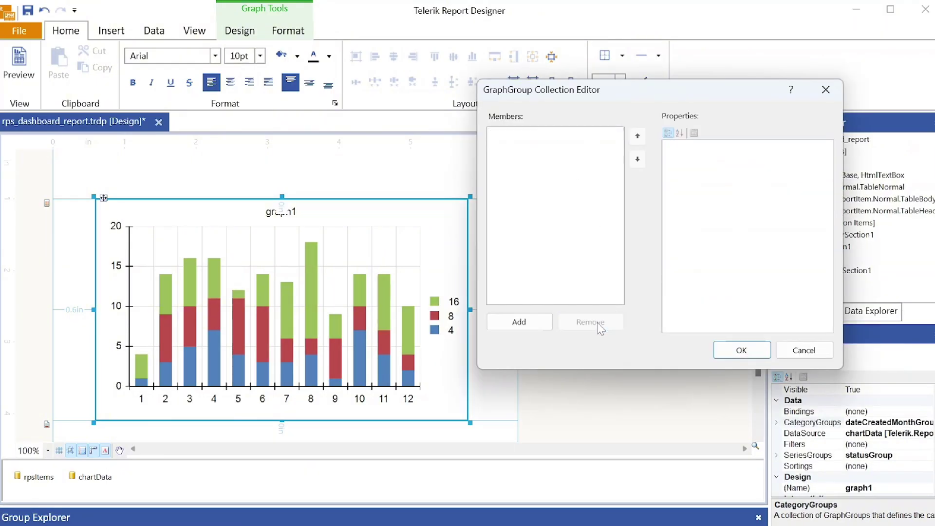
pyautogui.click(519, 322)
pyautogui.click(775, 283)
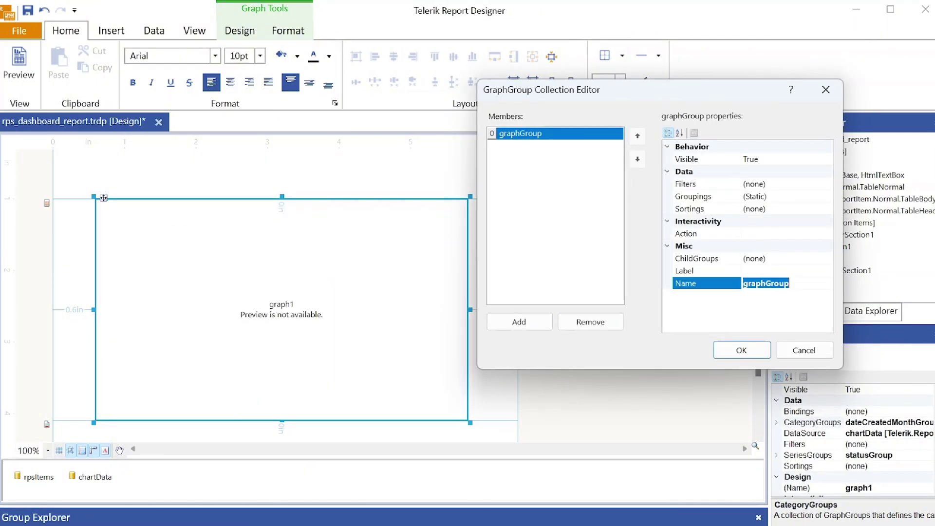
pyautogui.write('dateGroup')
pyautogui.press('Return')
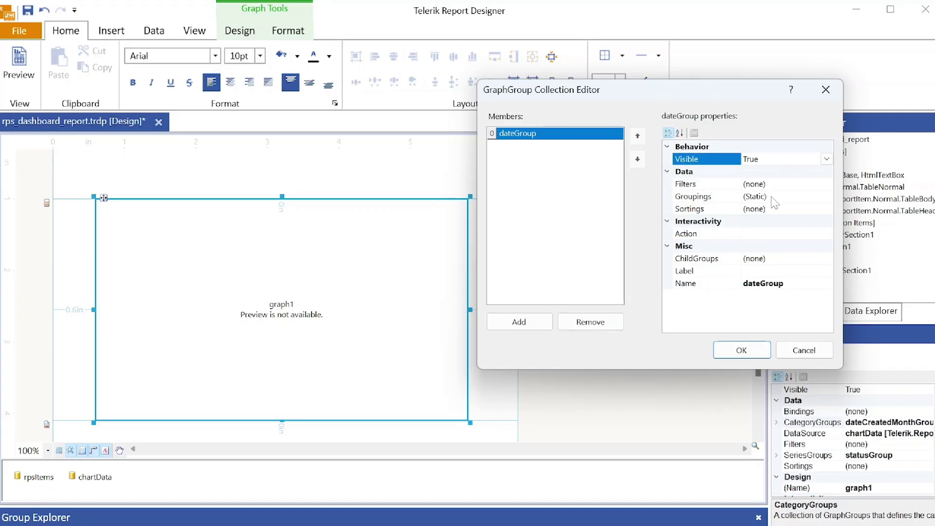
# - Make dateGroup group by Fields.Date
pyautogui.click(772, 197)
pyautogui.click(827, 197)
pyautogui.click(476, 144)
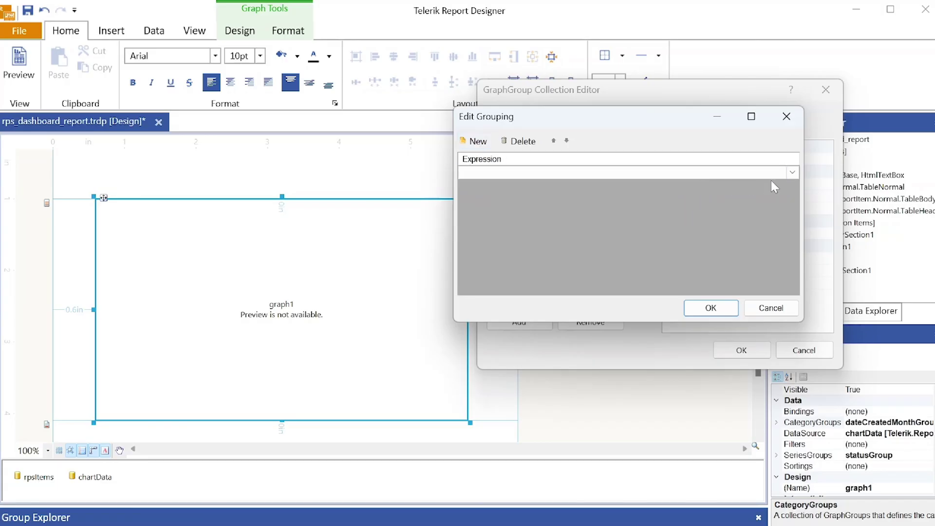
pyautogui.click(792, 172)
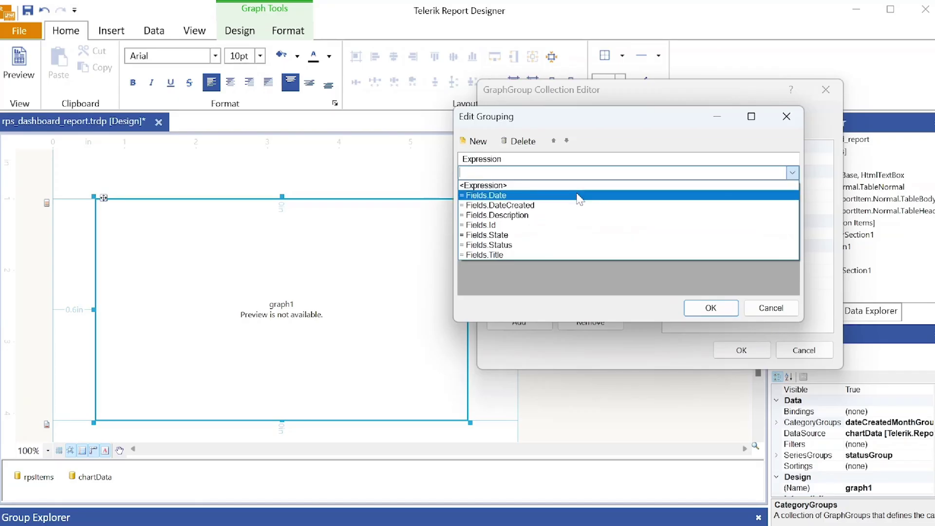
pyautogui.click(632, 197)
pyautogui.click(712, 308)
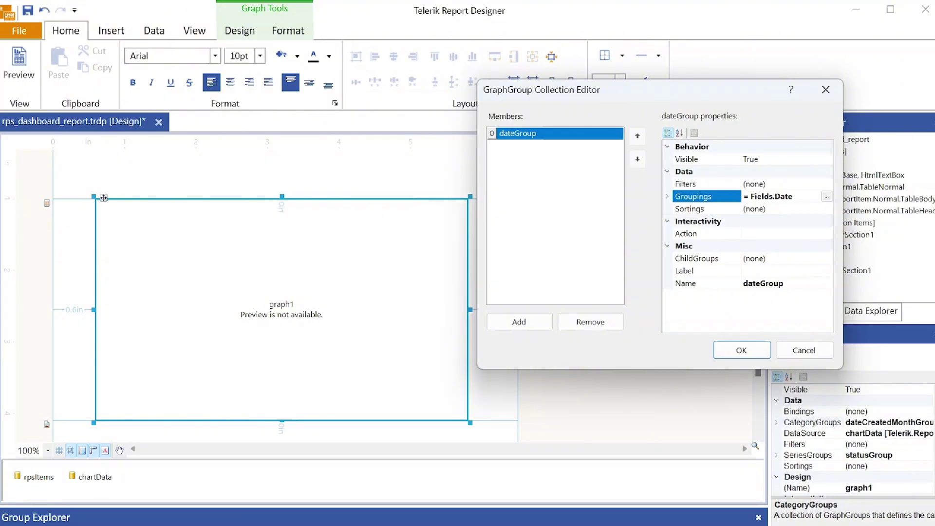
pyautogui.click(667, 196)
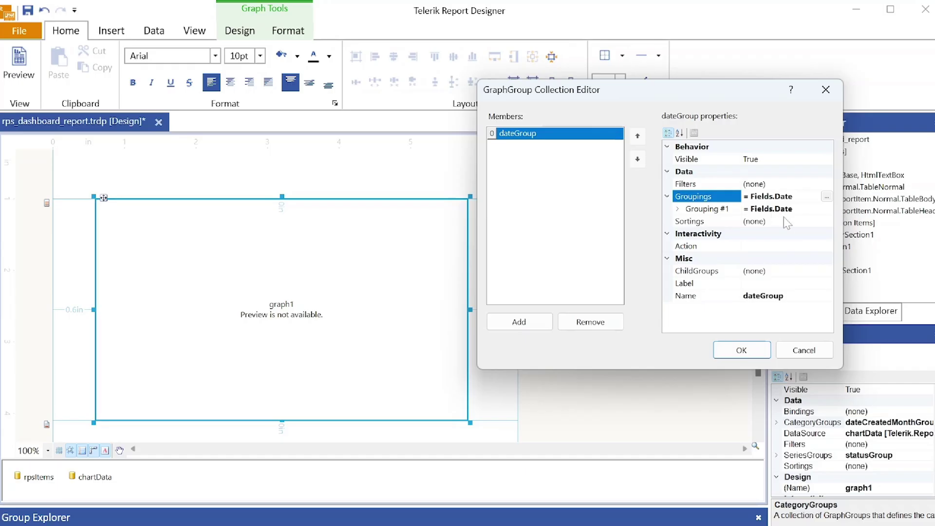
# - Sort dateGroup ascending by Fields.Date and confirm the category group settings
pyautogui.click(828, 223)
pyautogui.click(827, 222)
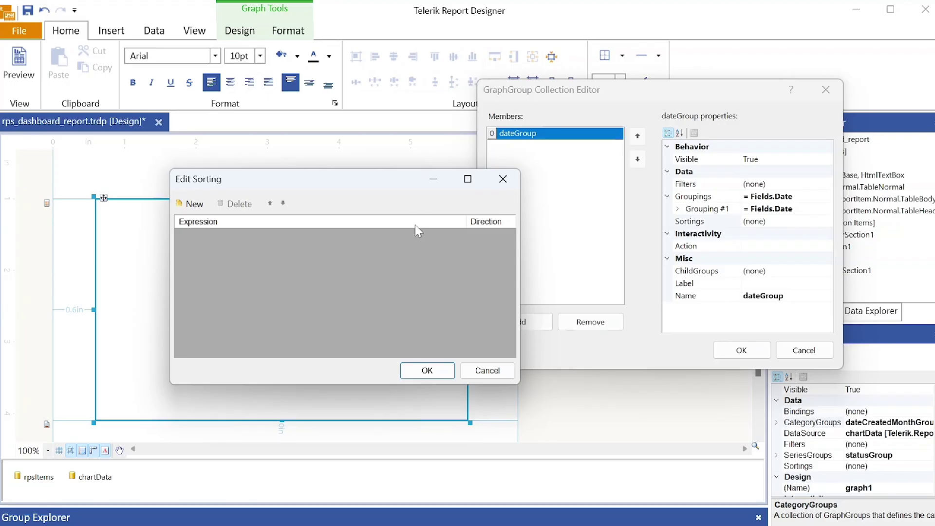
pyautogui.click(191, 204)
pyautogui.click(240, 235)
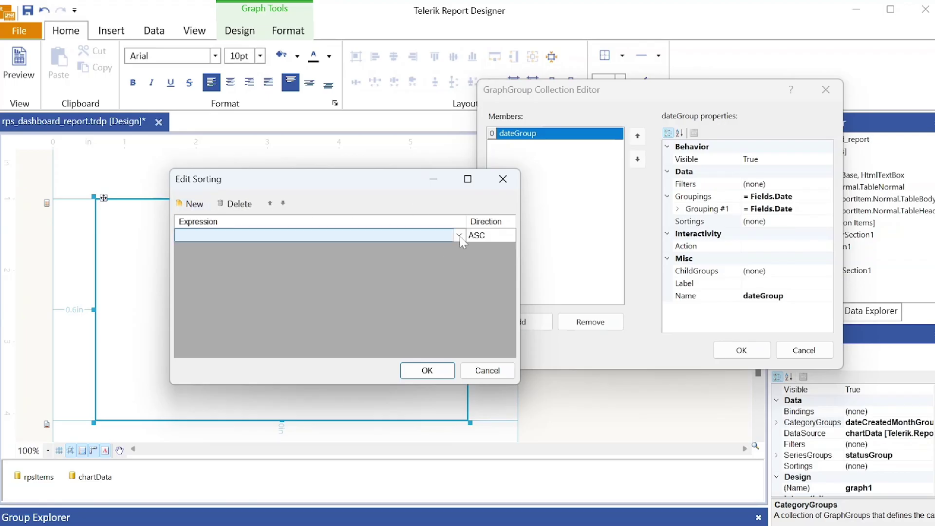
pyautogui.click(202, 257)
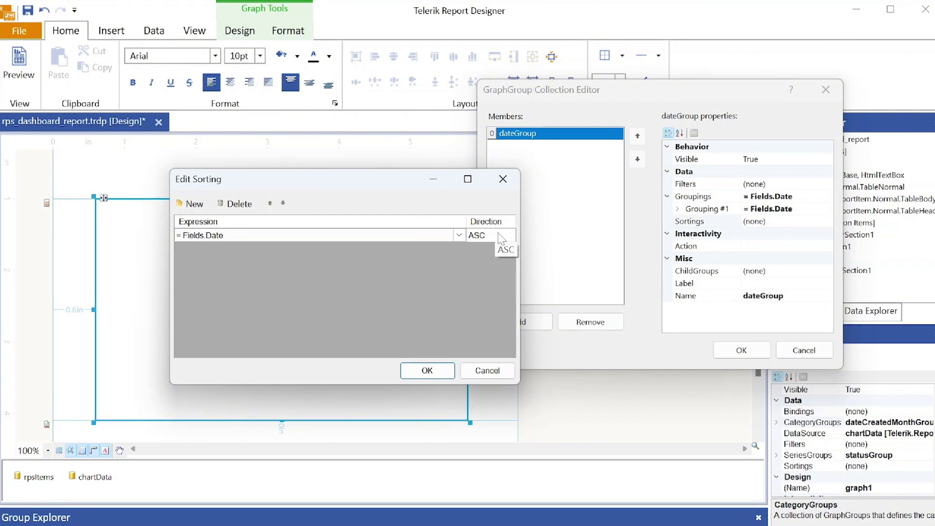
pyautogui.click(427, 370)
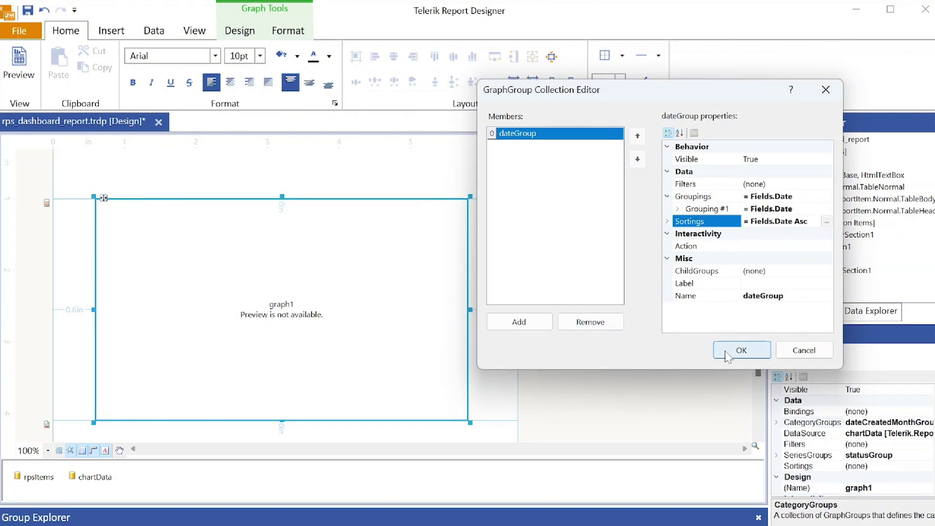
pyautogui.click(727, 355)
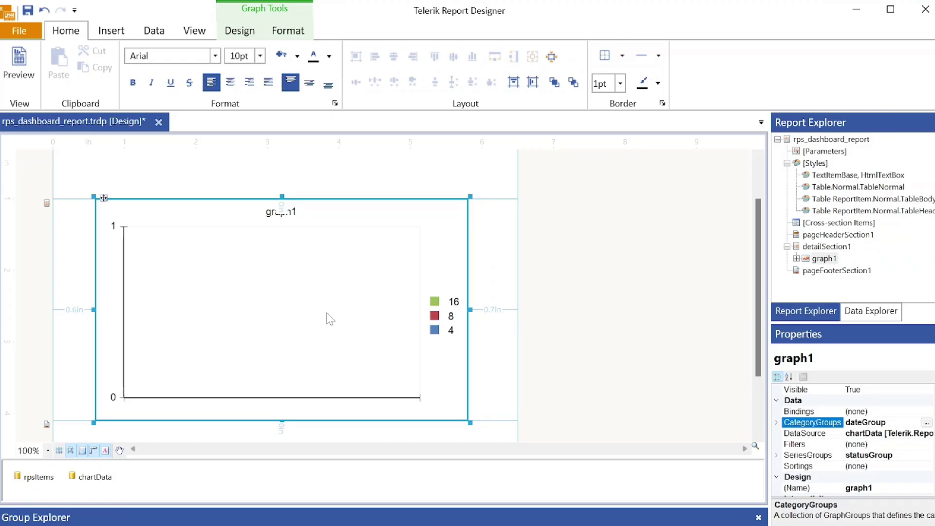
# - Rename the graph's series group from statusGroup to stateGroup
pyautogui.click(813, 456)
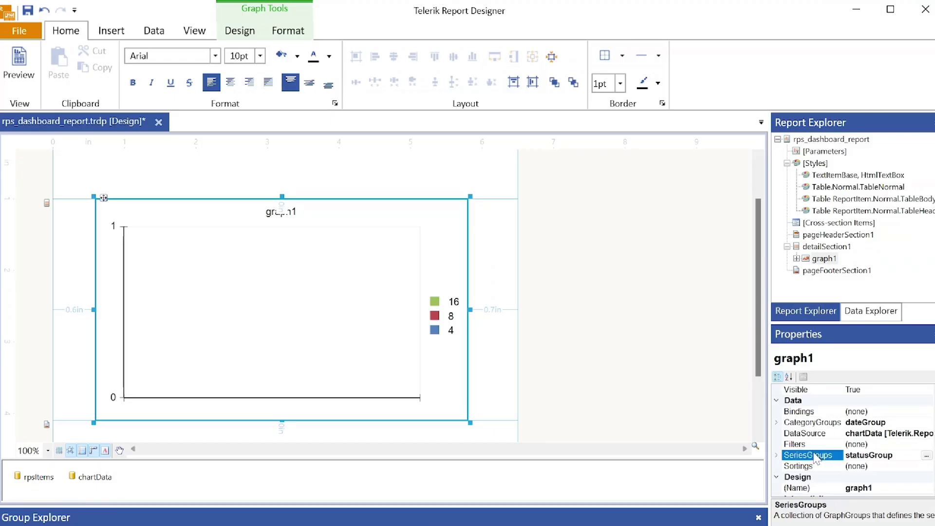
pyautogui.click(926, 455)
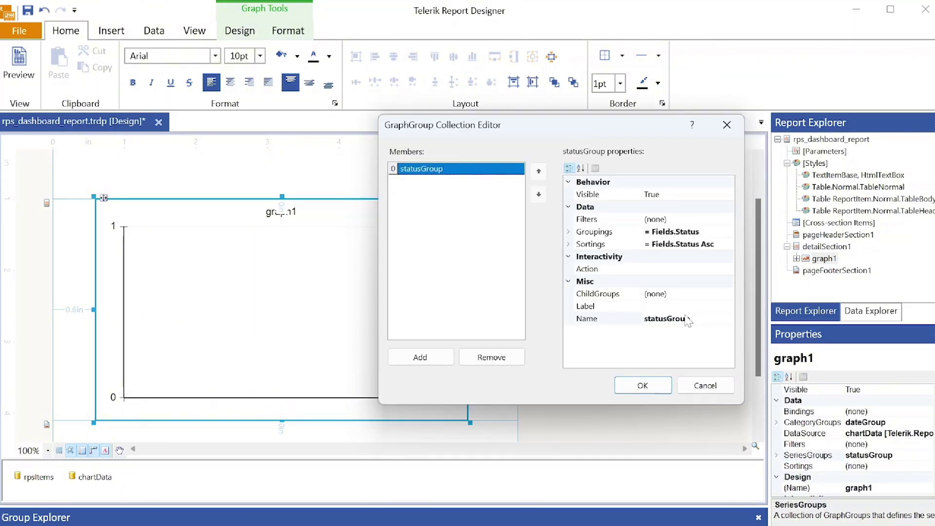
pyautogui.click(687, 321)
pyautogui.doubleClick(687, 320)
pyautogui.write('state')
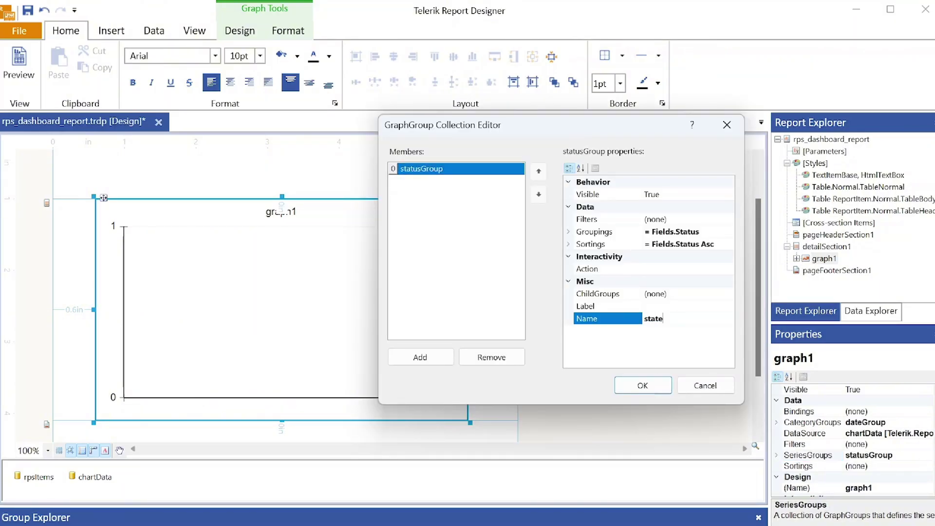
pyautogui.write('Group')
pyautogui.click(694, 233)
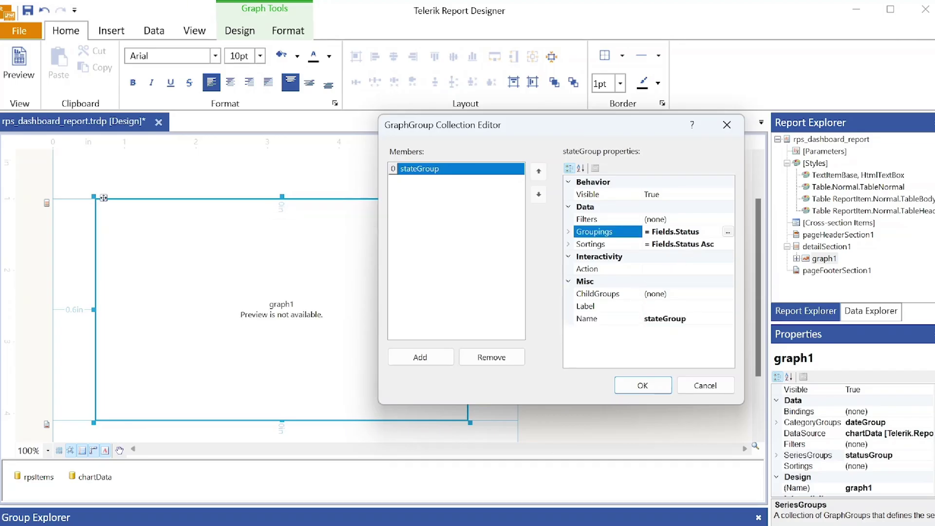
# - Change stateGroup's grouping expression from Fields.Status to Fields.State
pyautogui.click(728, 231)
pyautogui.doubleClick(558, 174)
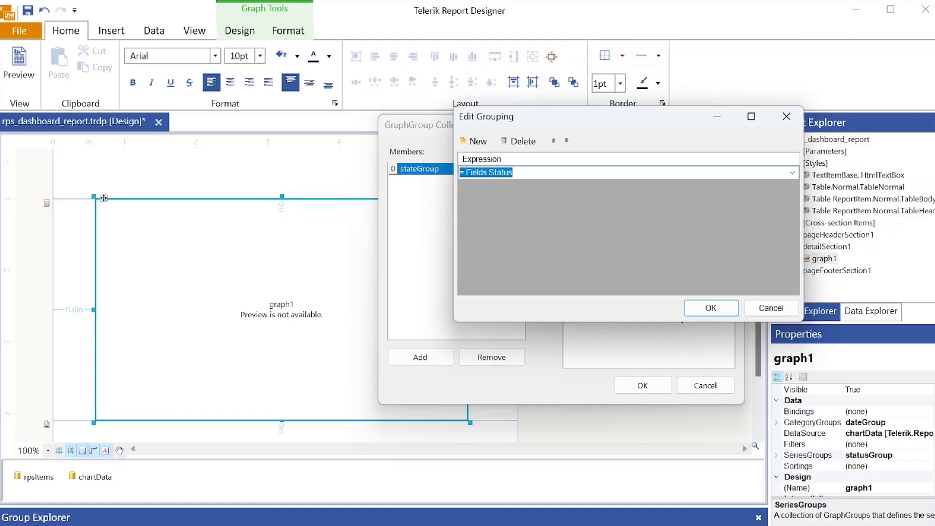
pyautogui.click(792, 172)
pyautogui.click(506, 240)
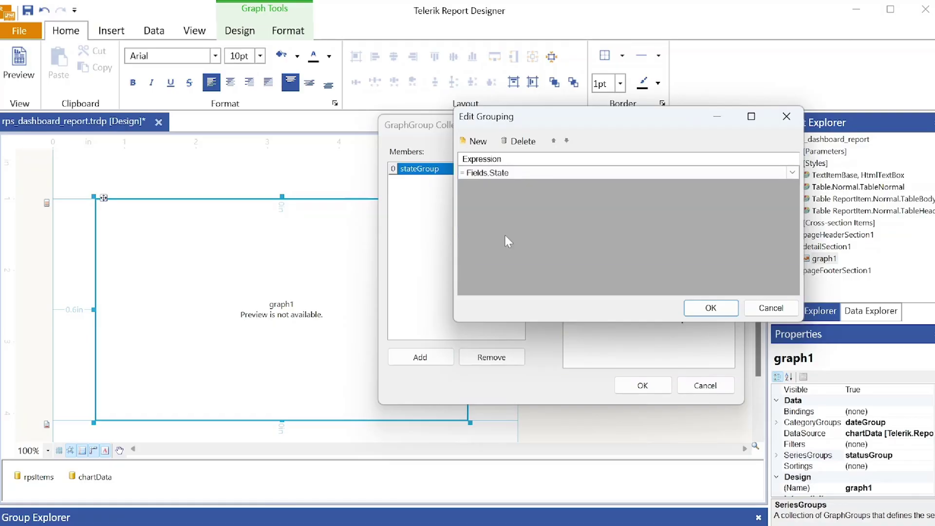
pyautogui.click(710, 307)
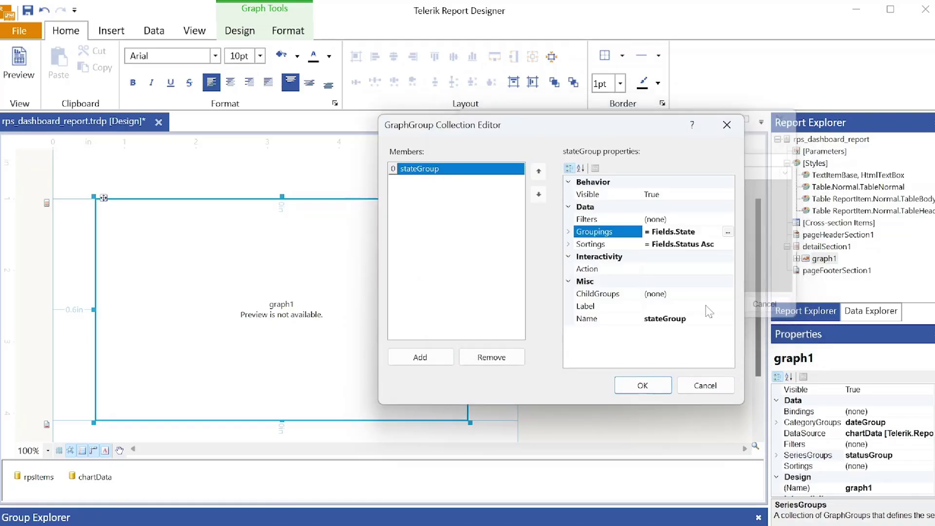
# - Change stateGroup's sort expression to Fields.State and apply the series group settings
pyautogui.click(701, 248)
pyautogui.click(727, 244)
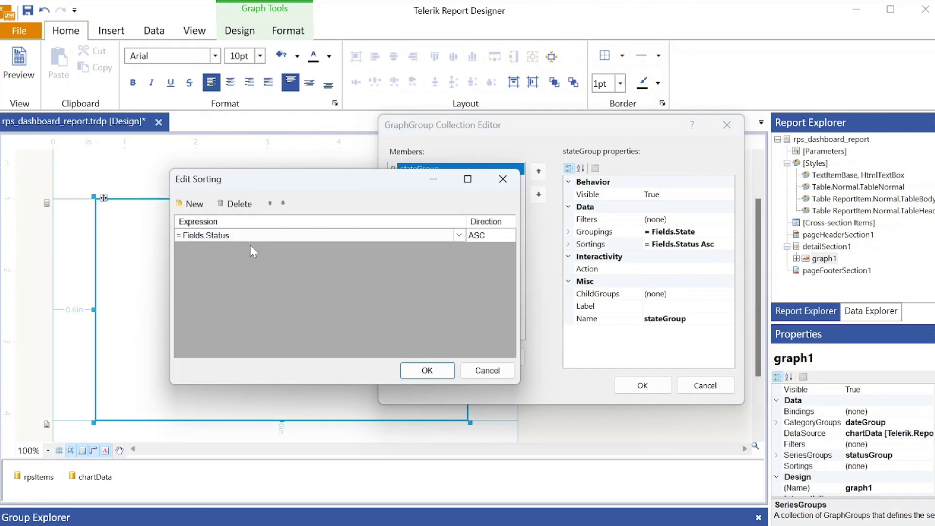
pyautogui.click(252, 235)
pyautogui.click(459, 235)
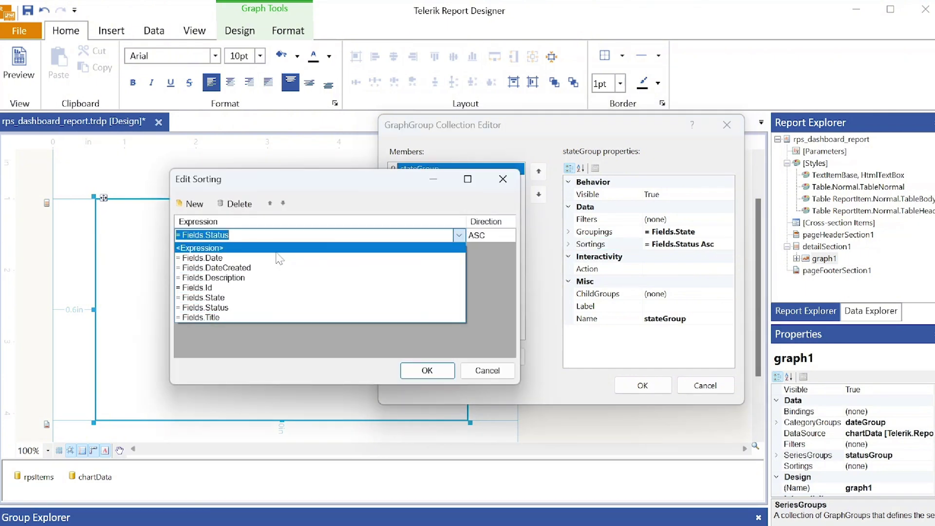
pyautogui.click(224, 298)
pyautogui.click(427, 370)
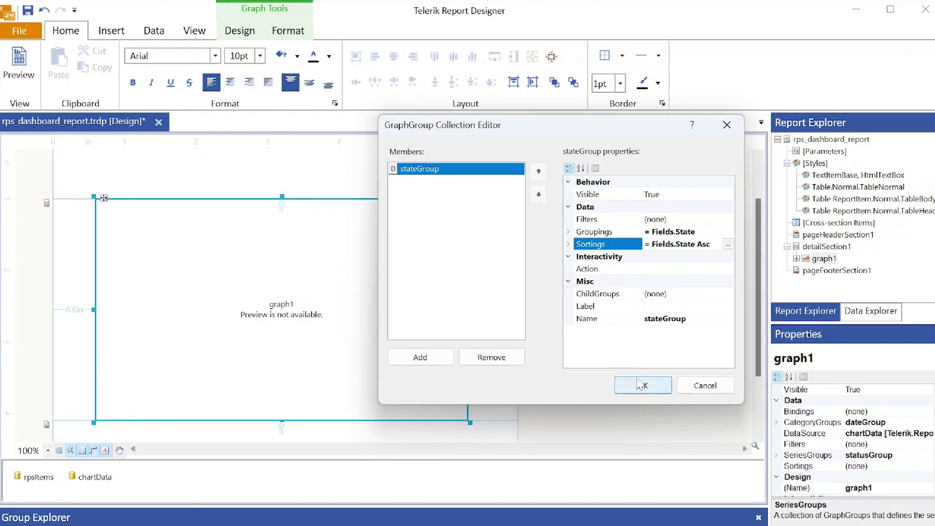
pyautogui.click(638, 385)
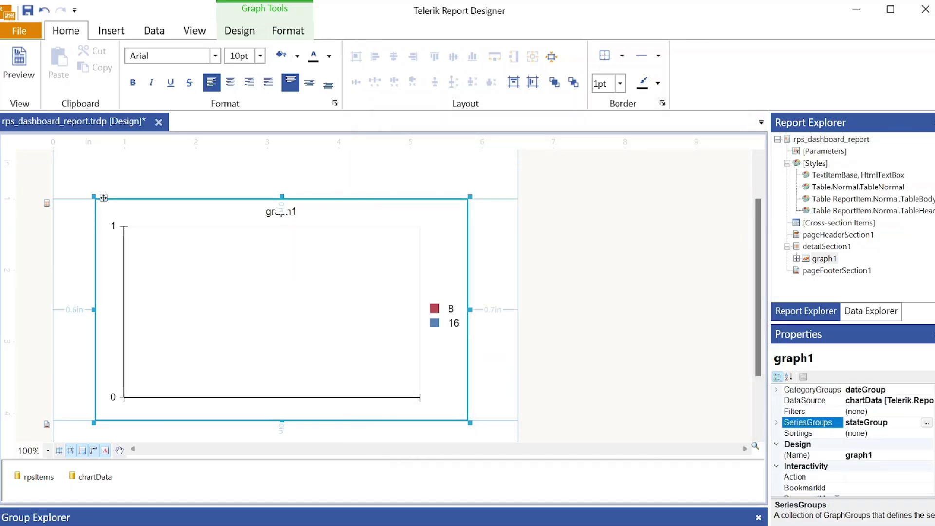
pyautogui.scroll(-5, 852, 439)
# - Set barSeries1's CategoryGroup to dateGroup, keeping stateGroup as its series group
pyautogui.click(795, 477)
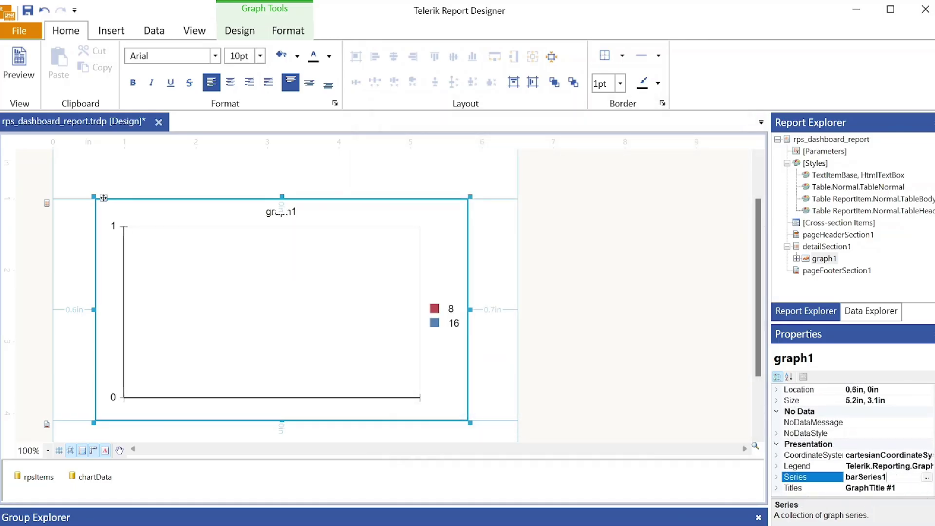
pyautogui.click(926, 477)
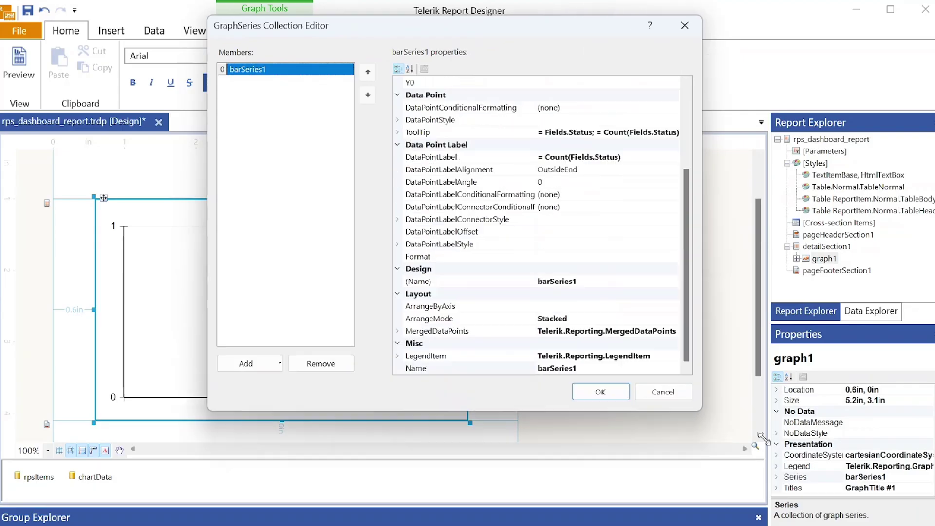
pyautogui.moveTo(761, 436); pyautogui.dragTo(827, 509)
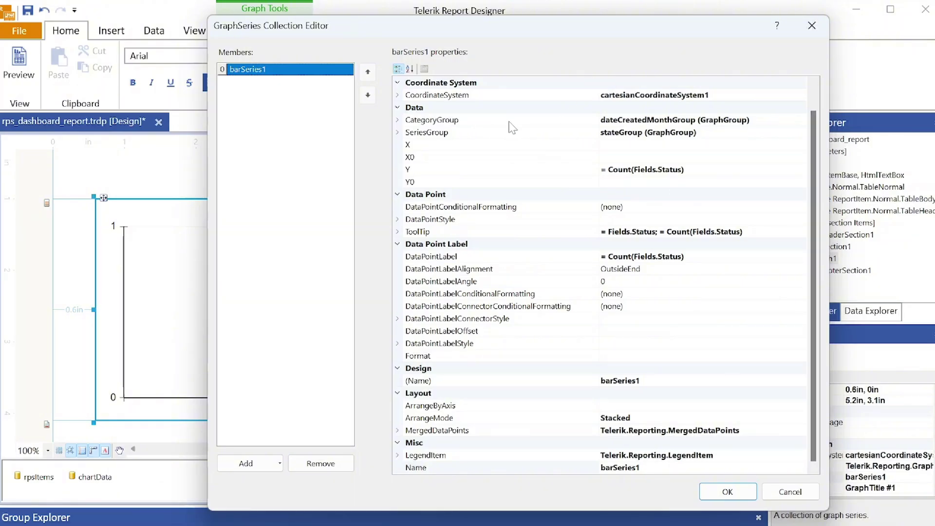
pyautogui.click(724, 120)
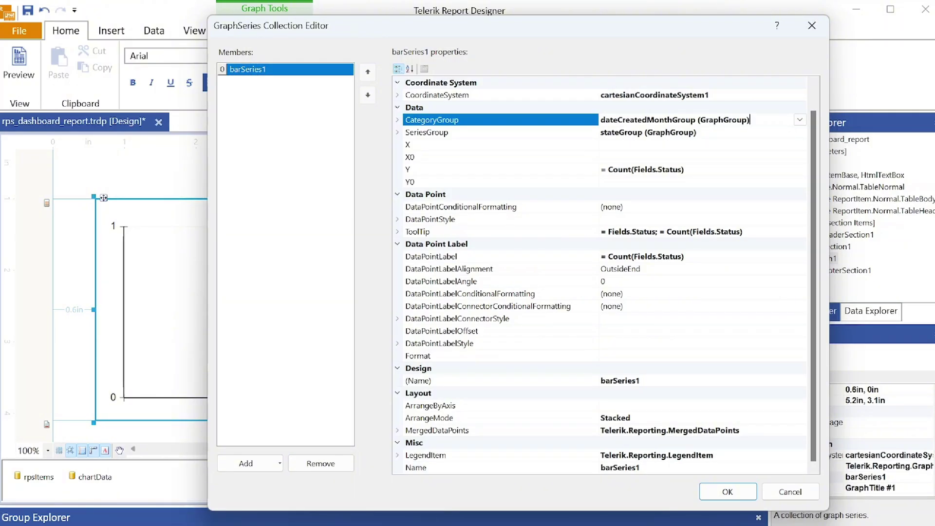
pyautogui.click(799, 119)
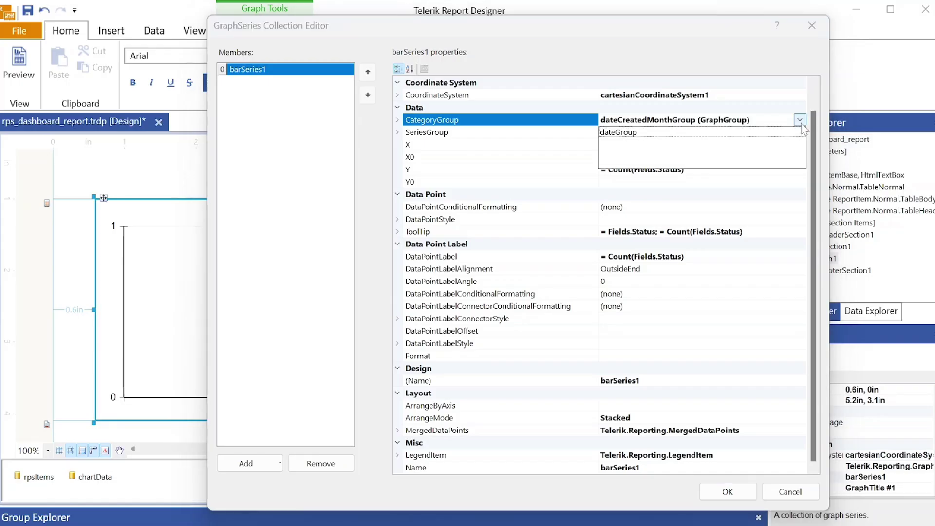
pyautogui.click(707, 138)
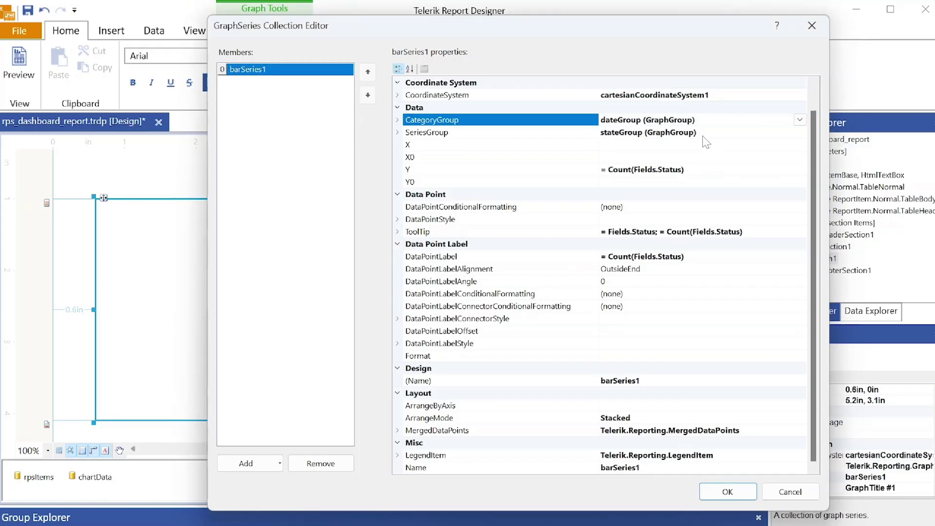
pyautogui.click(797, 133)
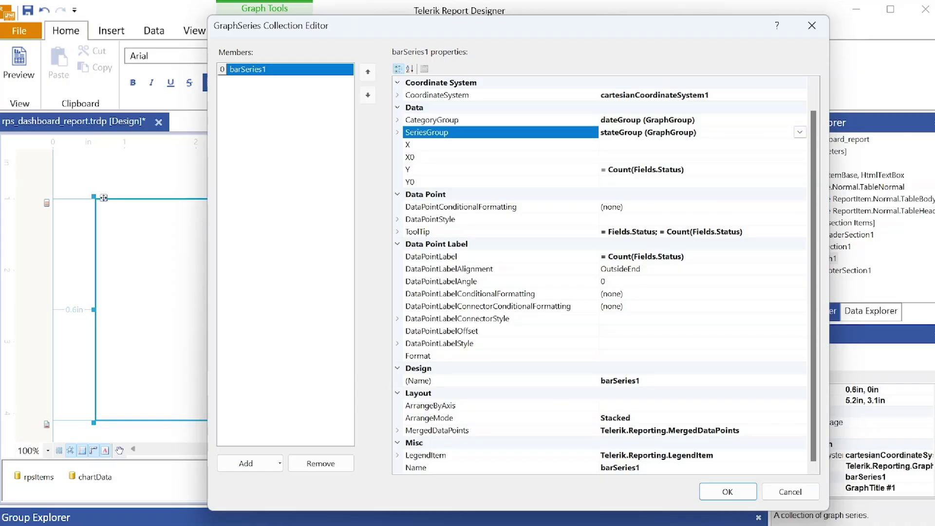
# - Change barSeries1's Y value to = Count(Fields.State) and apply the series changes
pyautogui.click(696, 172)
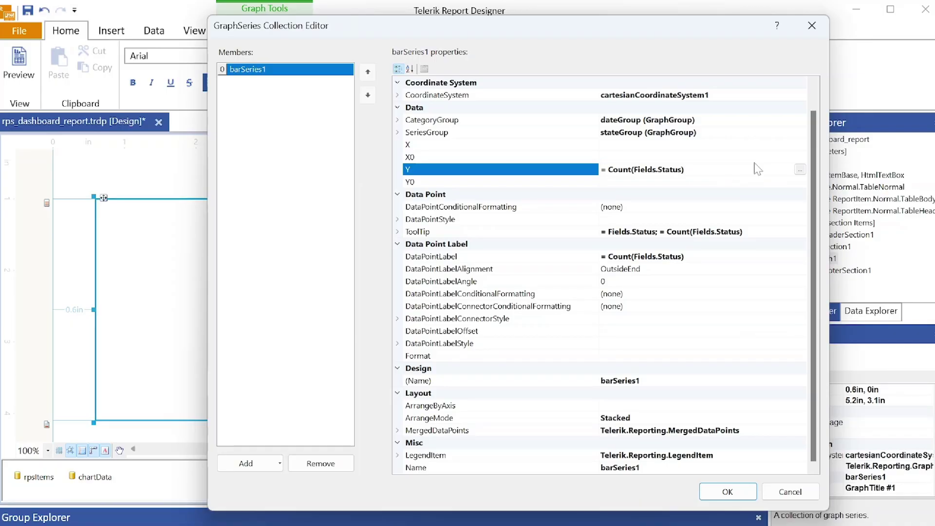
pyautogui.click(799, 169)
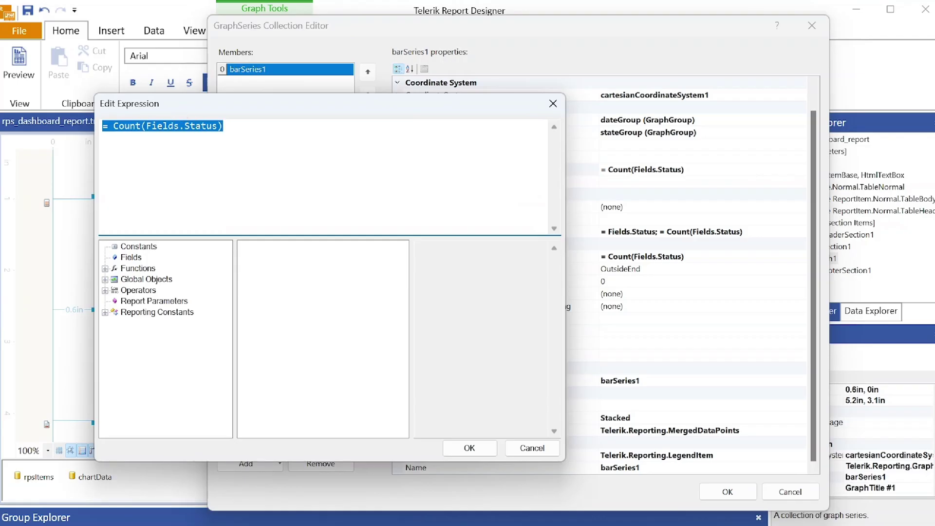
pyautogui.moveTo(146, 126); pyautogui.dragTo(196, 126)
pyautogui.click(216, 126)
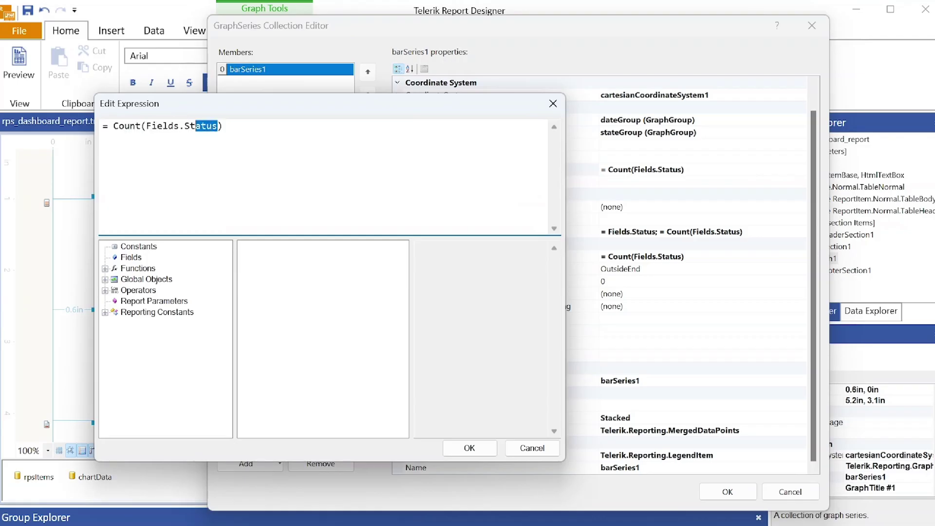
pyautogui.write('ate')
pyautogui.click(489, 450)
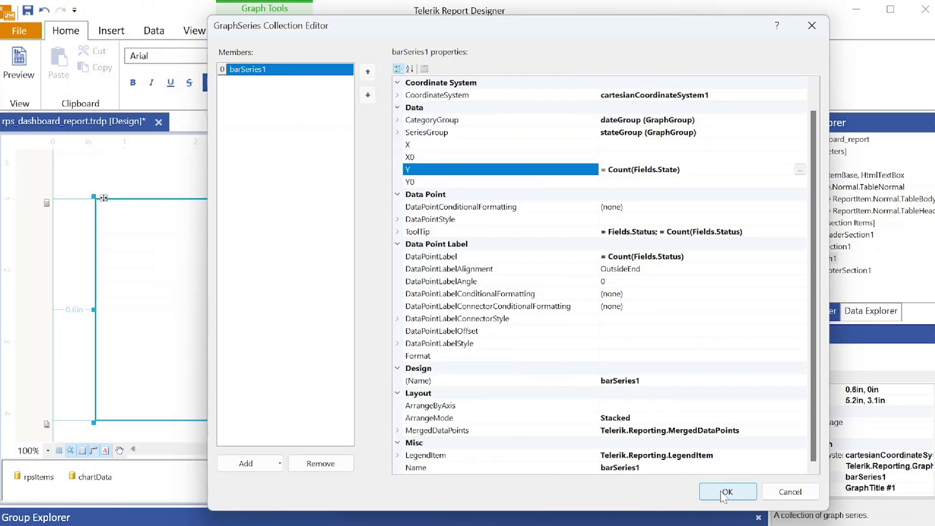
pyautogui.click(724, 493)
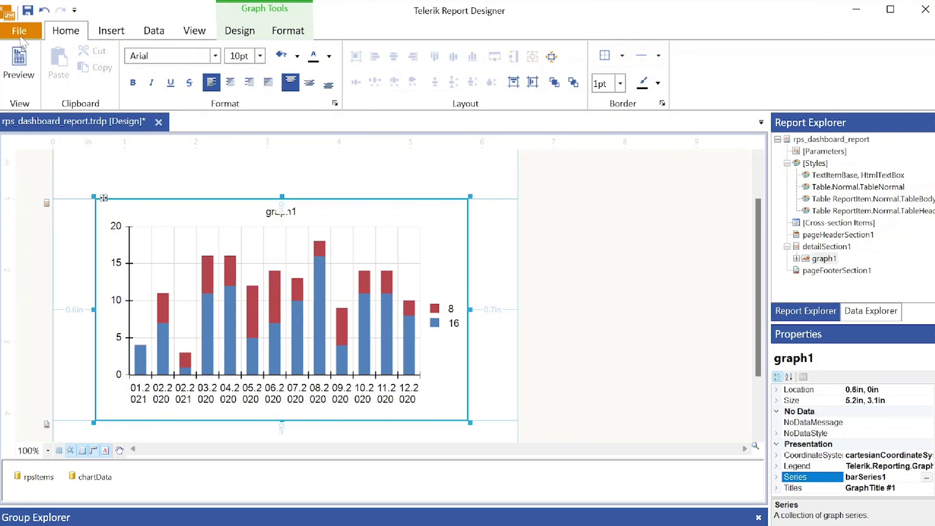
# - Save rps_dashboard_report.trdp from the Quick Access Toolbar
pyautogui.click(28, 12)
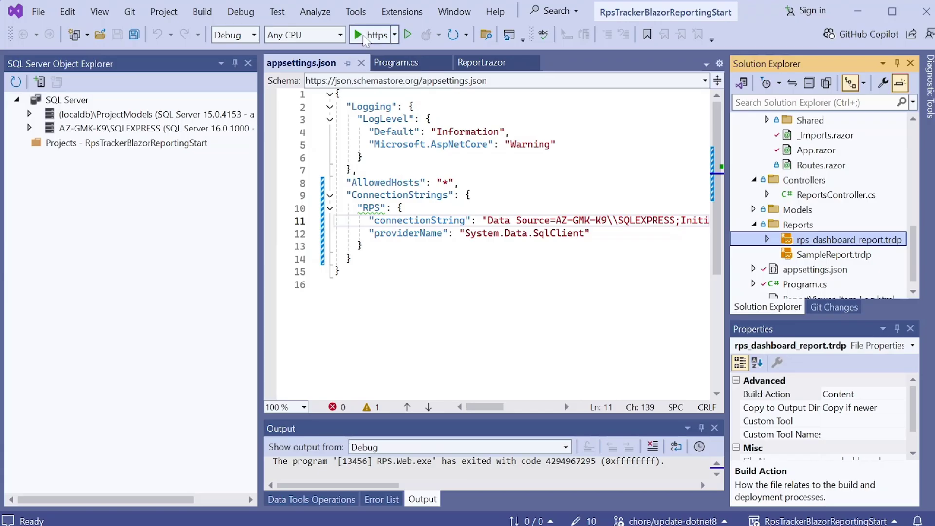
# - Launch the RPS app with Start (https) and go to its Report page at localhost:7097/report
pyautogui.click(373, 34)
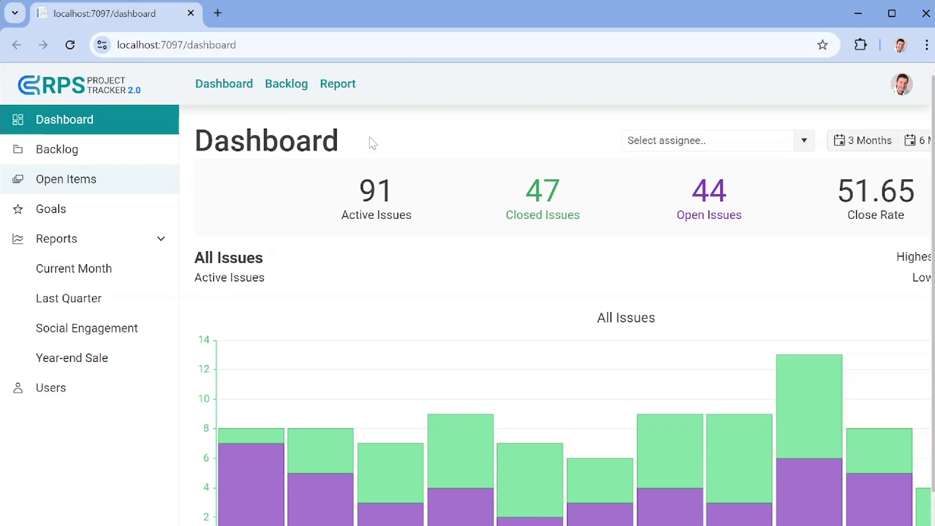
pyautogui.click(337, 86)
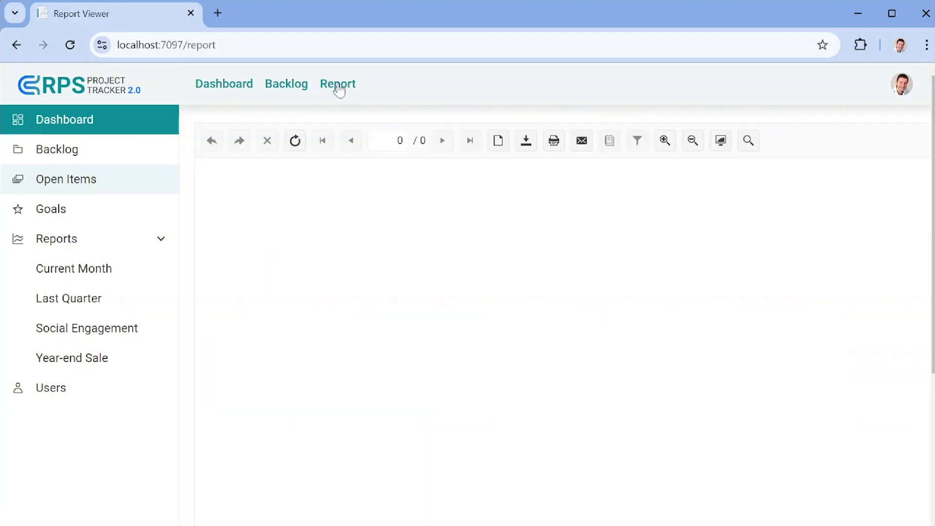